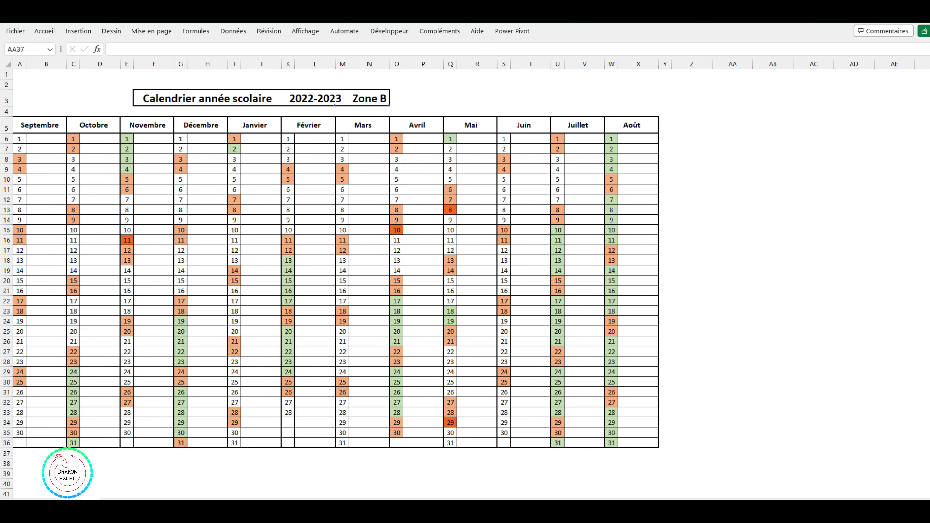
Set the school calendar's year to 2023-2024 and its zone to Zone C
{"action": "left_click", "coordinate": [315, 98]}
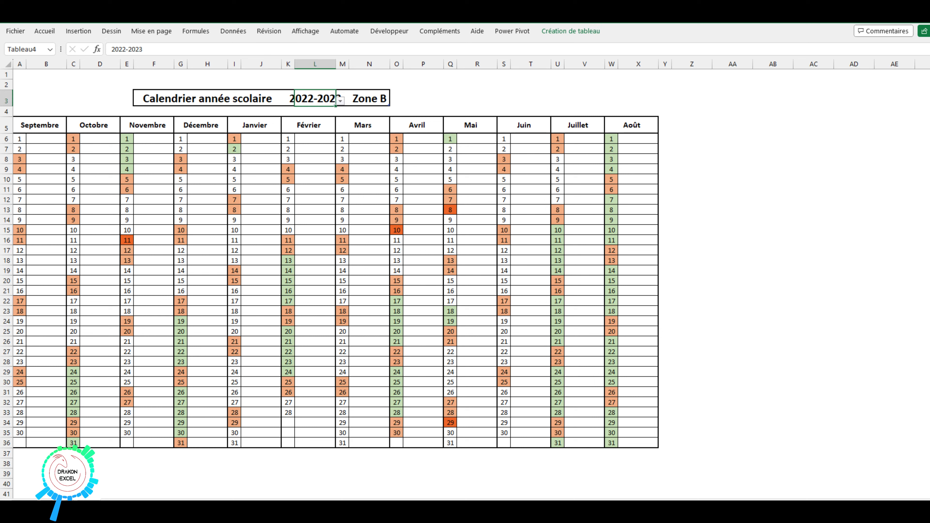
{"action": "left_click", "coordinate": [340, 101]}
{"action": "left_click", "coordinate": [315, 129]}
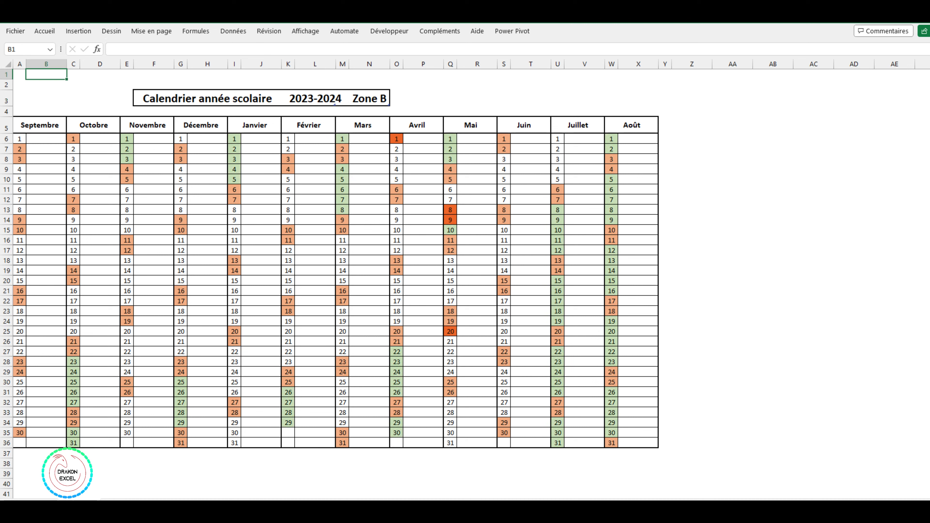
{"action": "left_click", "coordinate": [369, 98]}
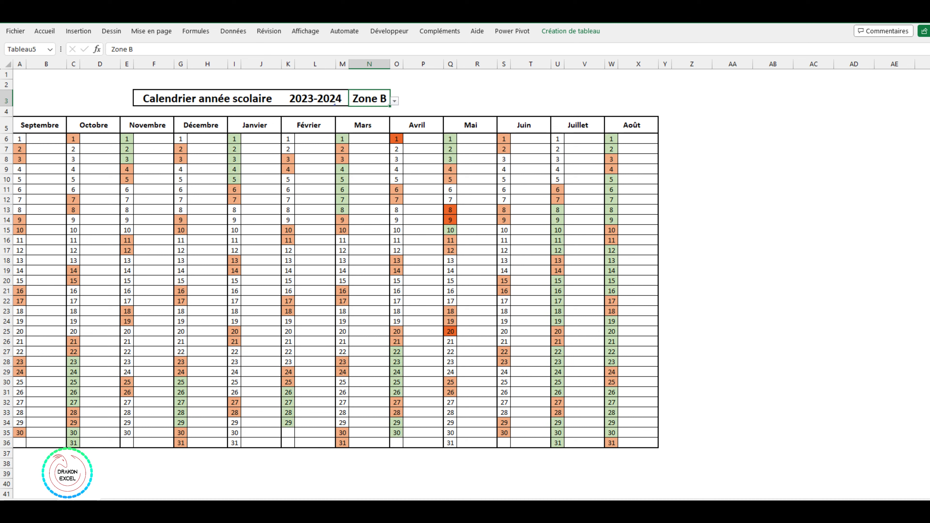
{"action": "left_click", "coordinate": [394, 101]}
{"action": "key", "text": "Down"}
{"action": "key", "text": "Return"}
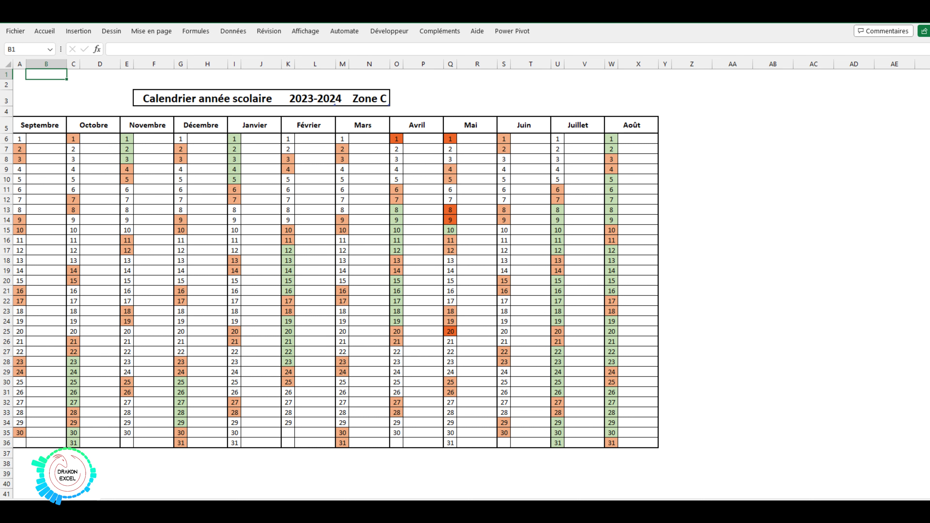
Switch the calendar's school year to 2024-2025
{"action": "left_click", "coordinate": [315, 98]}
{"action": "left_click", "coordinate": [340, 101]}
{"action": "left_click", "coordinate": [312, 137]}
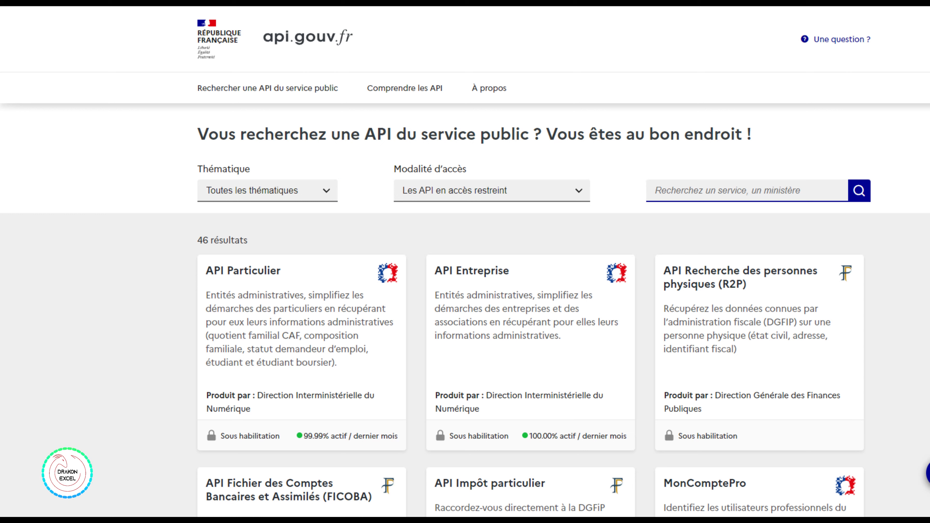
Switch to api.gouv.fr, set the access filter to Tous les accès and search the API catalogue for vacances
{"action": "left_click", "coordinate": [492, 190]}
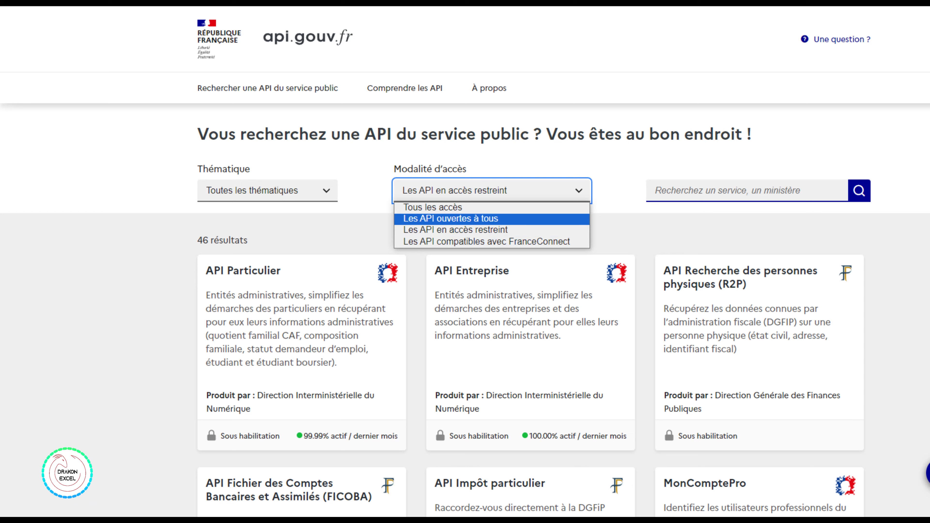
{"action": "key", "text": "Return"}
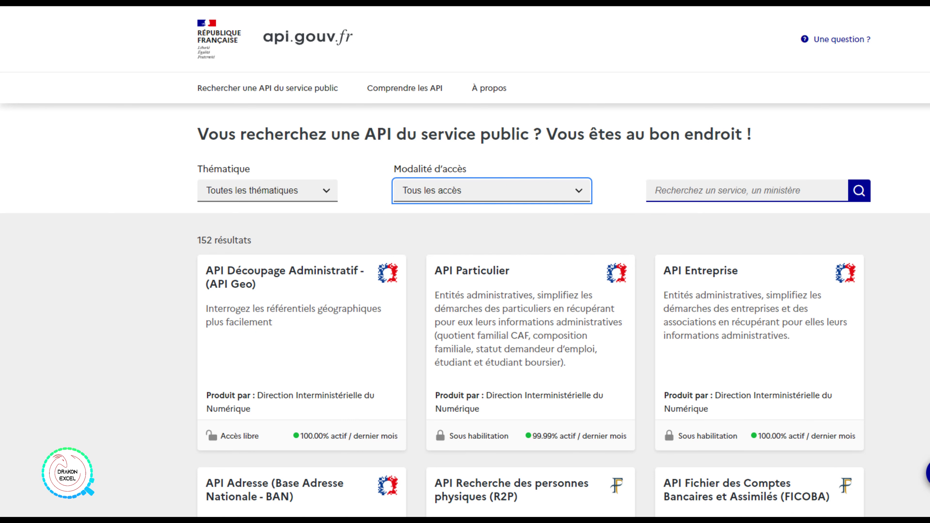
{"action": "left_click", "coordinate": [267, 190]}
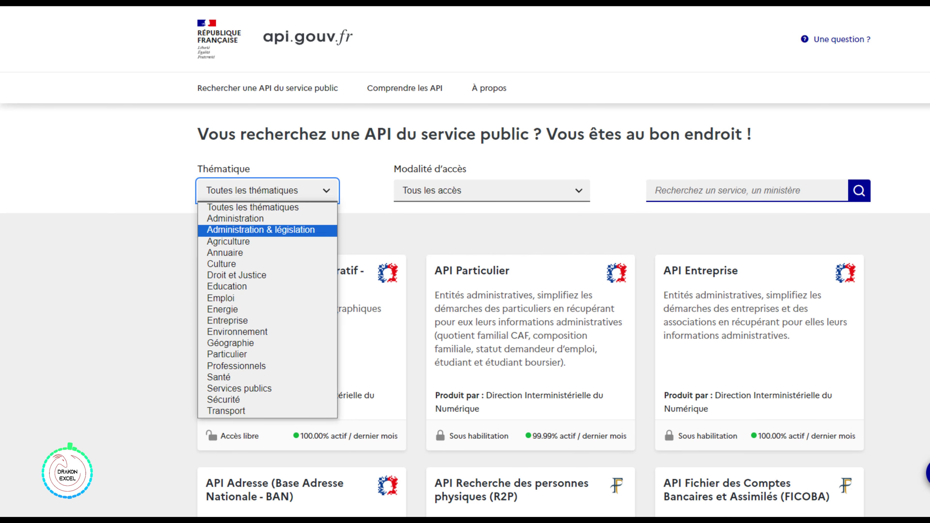
{"action": "left_click", "coordinate": [491, 191]}
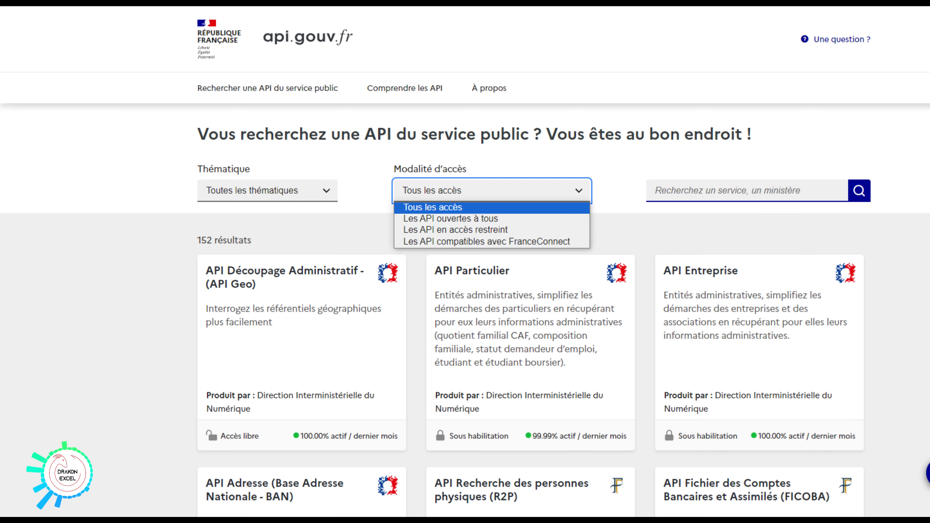
{"action": "key", "text": "Escape"}
{"action": "left_click", "coordinate": [746, 191]}
{"action": "type", "text": "vacances"}
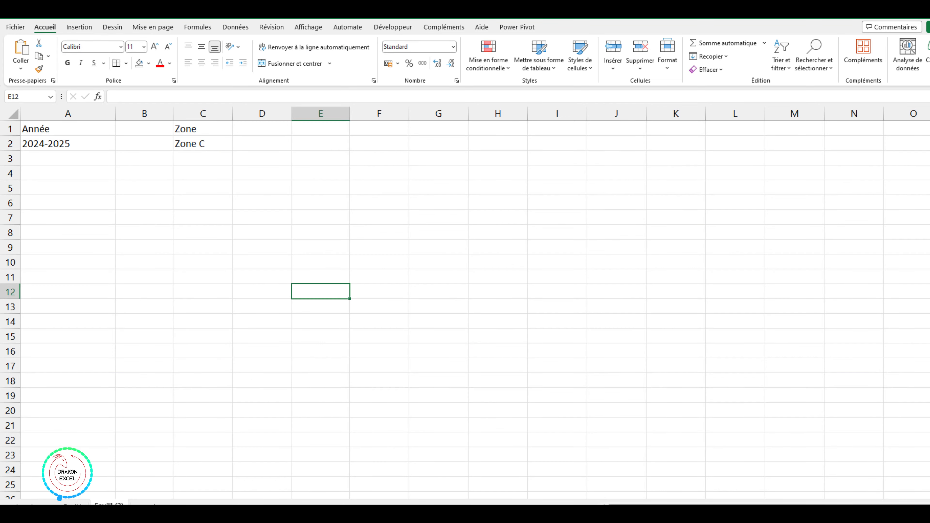
Switch to the Excel workbook and review the year choices in A2 and the zone choices in C2
{"action": "left_click", "coordinate": [68, 143]}
{"action": "left_click", "coordinate": [120, 145]}
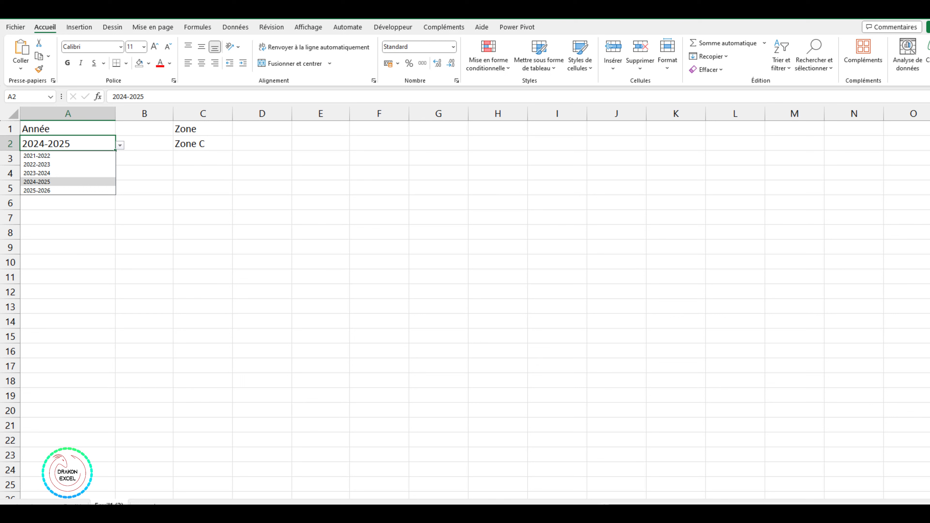
{"action": "left_click", "coordinate": [203, 188]}
{"action": "left_click", "coordinate": [203, 187]}
{"action": "left_click", "coordinate": [203, 143]}
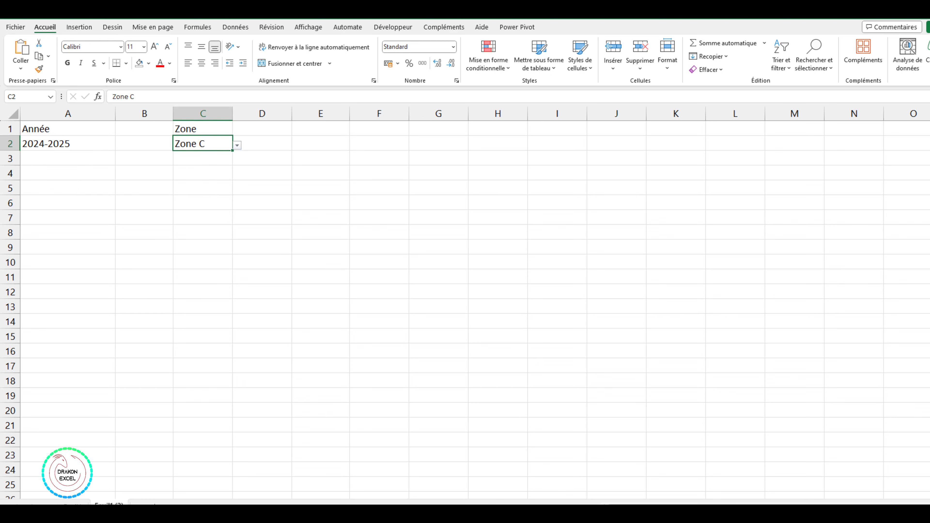
{"action": "left_click", "coordinate": [237, 145]}
{"action": "left_click", "coordinate": [262, 216]}
{"action": "left_click", "coordinate": [262, 217]}
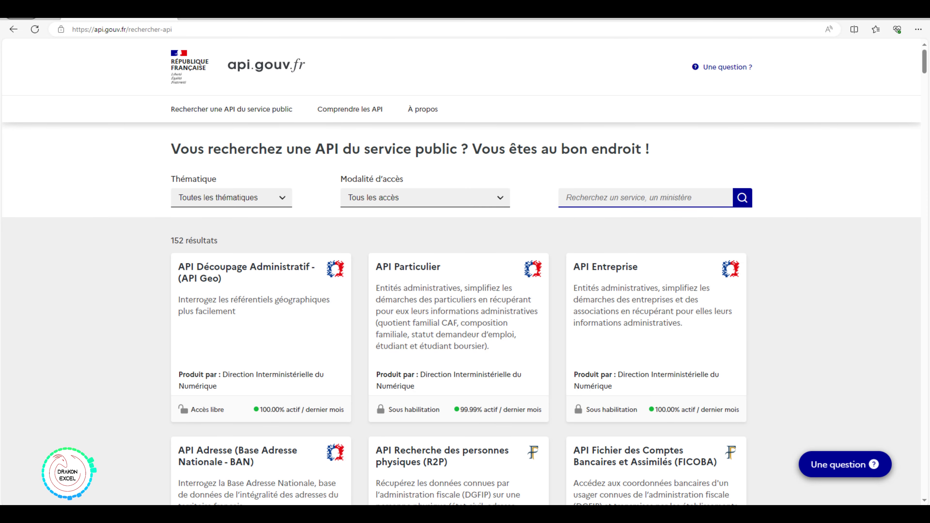
Switch to api.gouv.fr, search for vacances and open the test documentation of the Jours fériés API
{"action": "left_click", "coordinate": [637, 198]}
{"action": "type", "text": "vacances"}
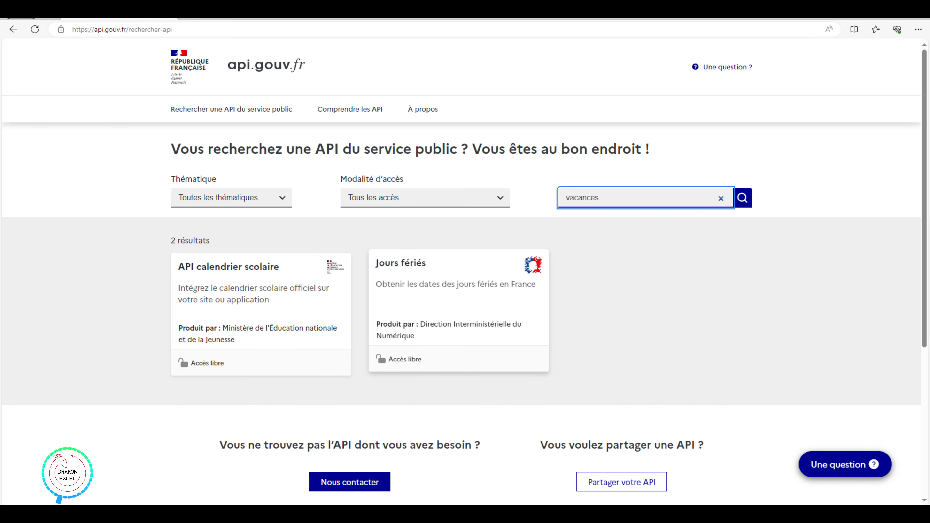
{"action": "left_click", "coordinate": [457, 304]}
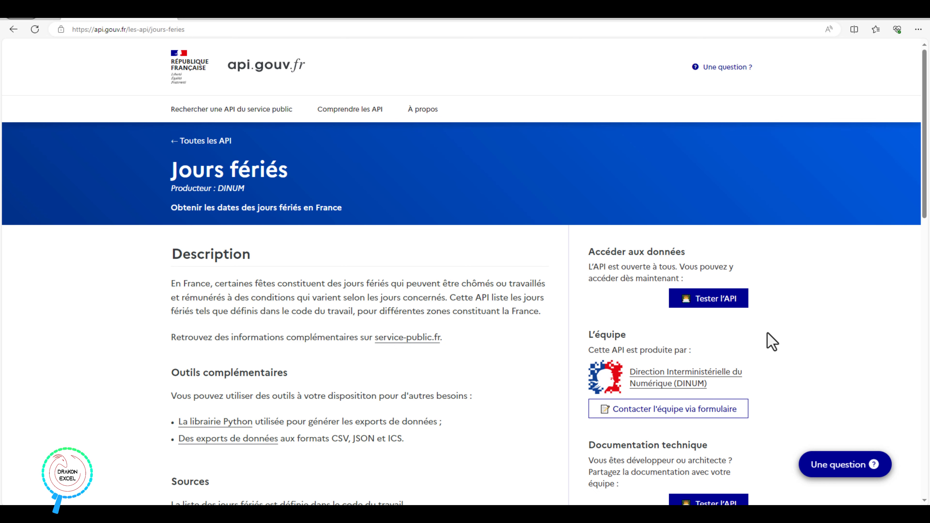
{"action": "left_click", "coordinate": [716, 300]}
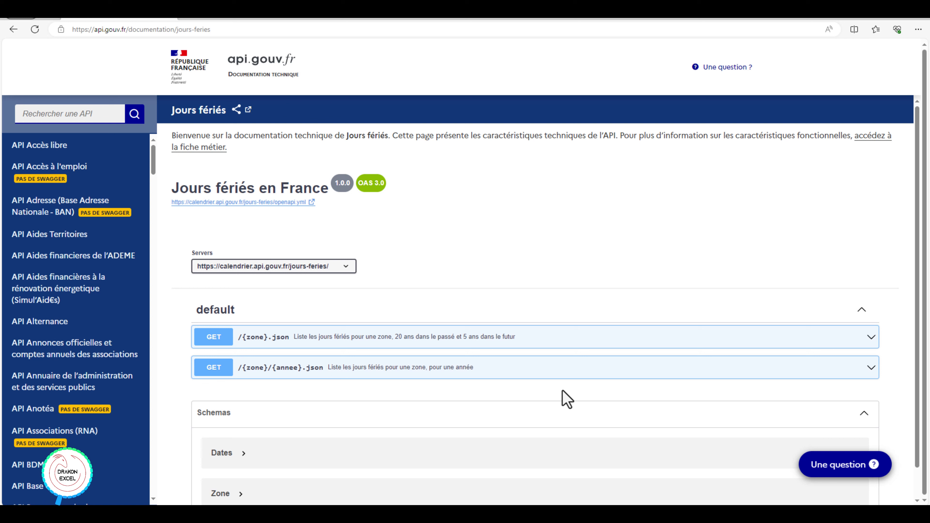
Try out the GET /{zone}.json request and execute it for the metropole zone
{"action": "left_click", "coordinate": [433, 341]}
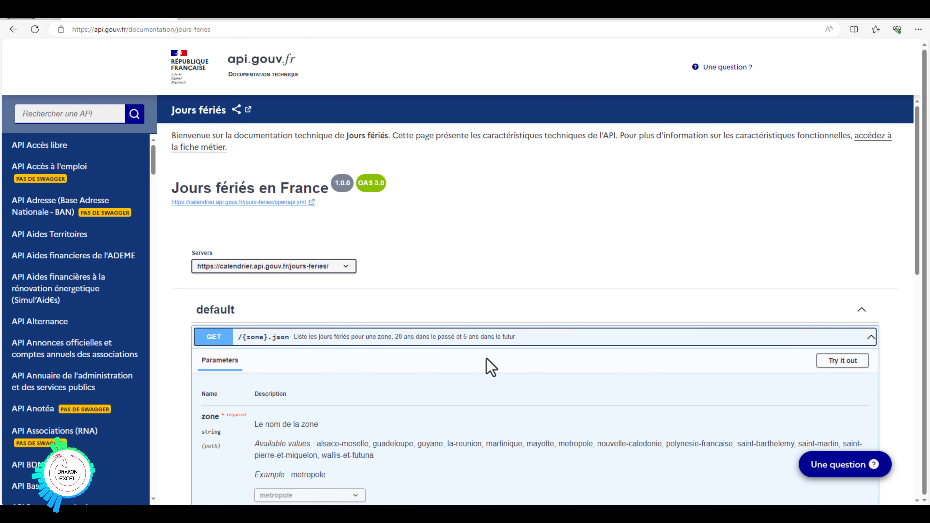
{"action": "left_click", "coordinate": [837, 363]}
{"action": "scroll", "coordinate": [586, 351], "scroll_direction": "down", "scroll_amount": 3}
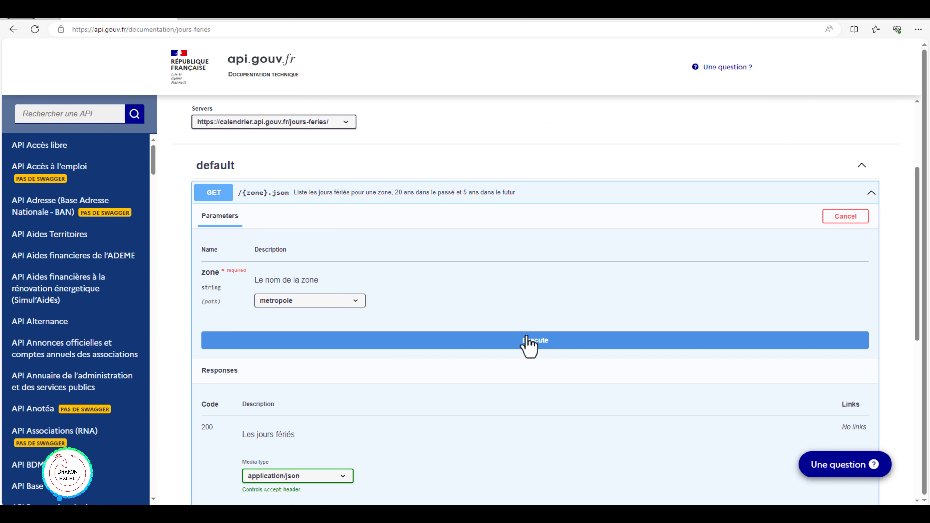
{"action": "left_click", "coordinate": [542, 342]}
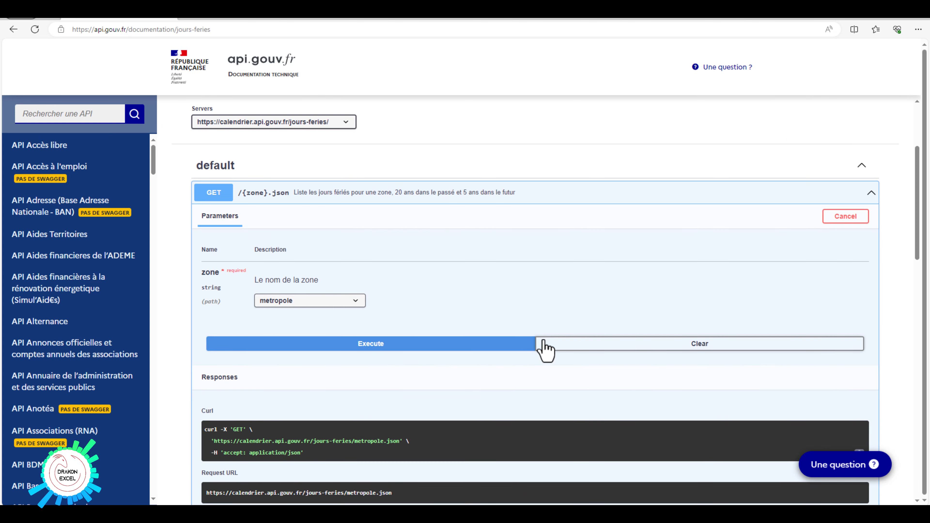
{"action": "scroll", "coordinate": [544, 348], "scroll_direction": "down", "scroll_amount": 3}
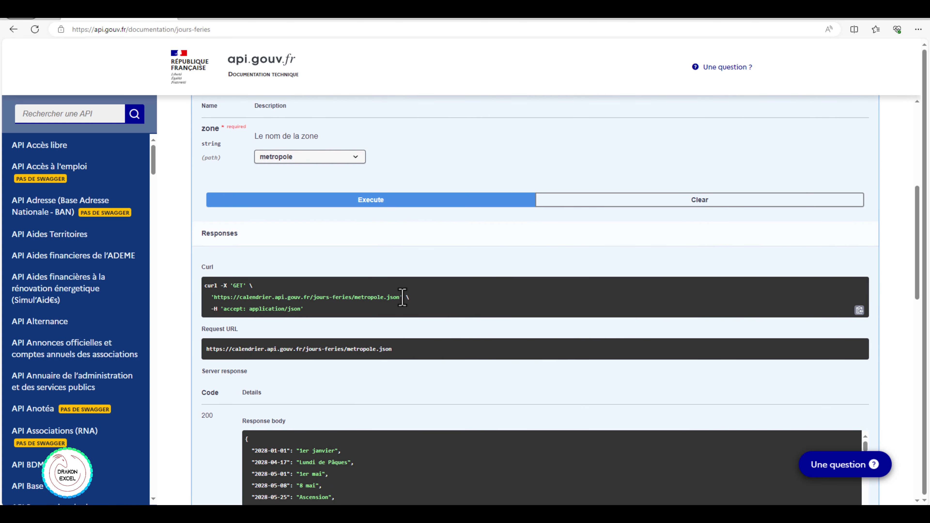
{"action": "left_click_drag", "start_coordinate": [399, 298], "coordinate": [214, 297]}
{"action": "key", "text": "ctrl+c"}
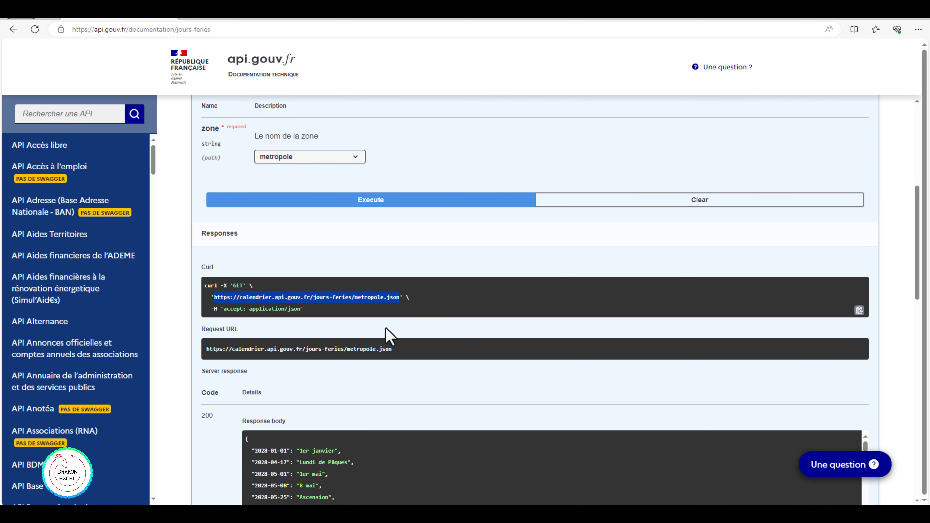
{"action": "left_click", "coordinate": [193, 19]}
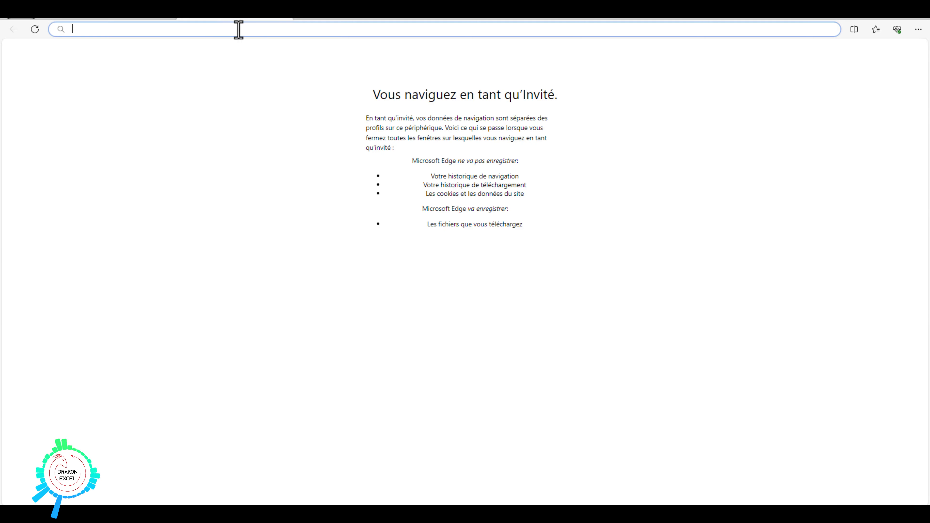
{"action": "key", "text": "ctrl+v"}
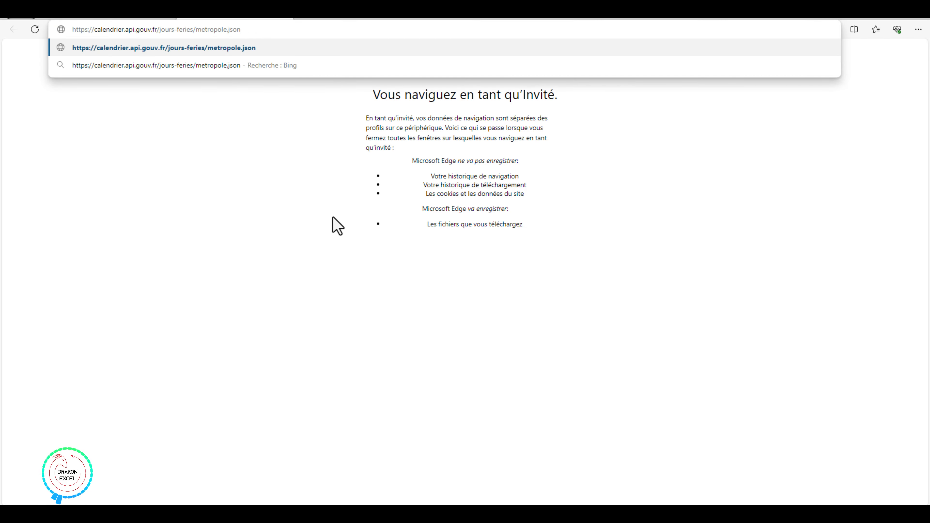
{"action": "key", "text": "Return"}
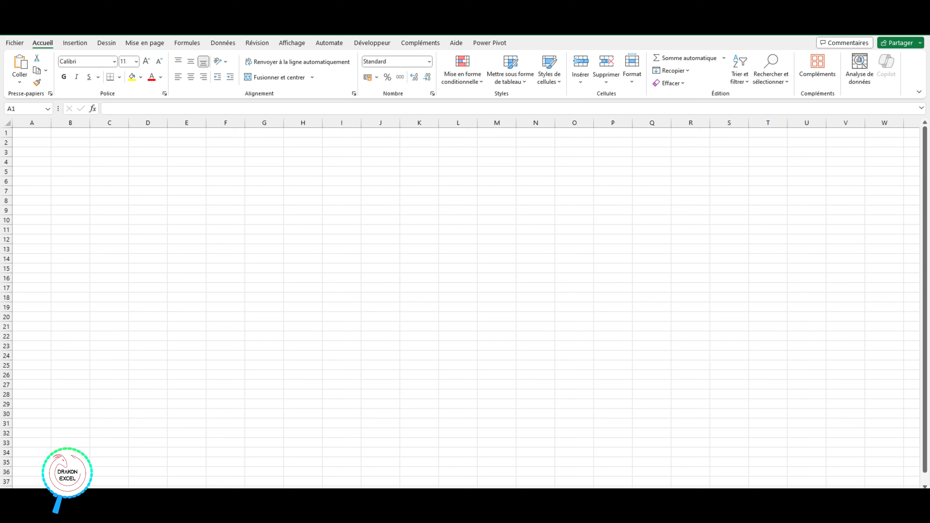
{"action": "left_click", "coordinate": [223, 42]}
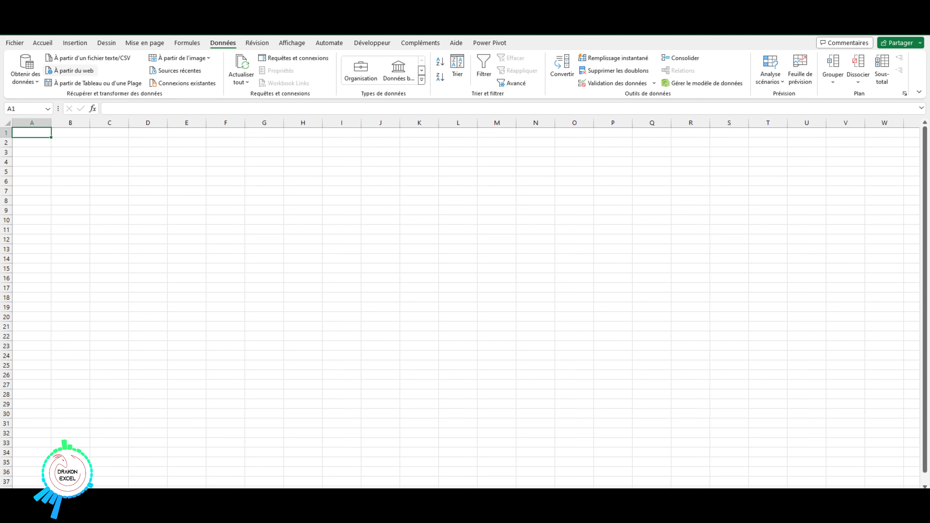
{"action": "left_click", "coordinate": [73, 70]}
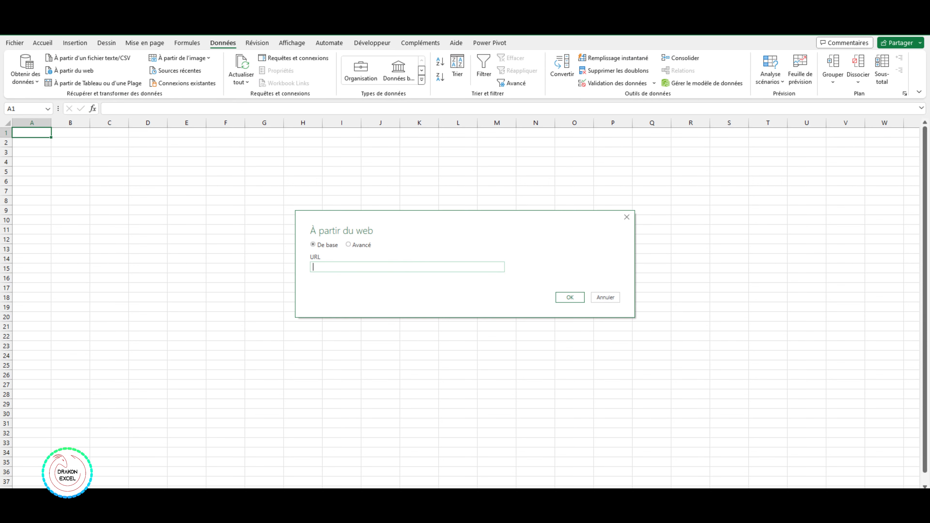
{"action": "left_click", "coordinate": [360, 245]}
{"action": "left_click", "coordinate": [407, 267]}
{"action": "type", "text": "https://api.collegefootballdata.com/calendar?year=2023"}
Add an AUTHORIZATION request header with the value Bearer followed by the API key, and confirm the web import
{"action": "left_click", "coordinate": [359, 373]}
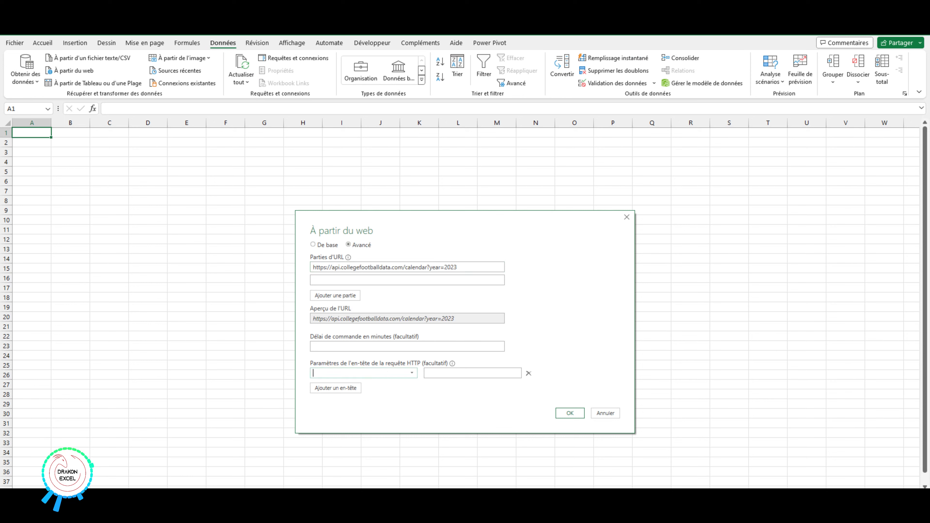
{"action": "type", "text": "AUTHIZATION"}
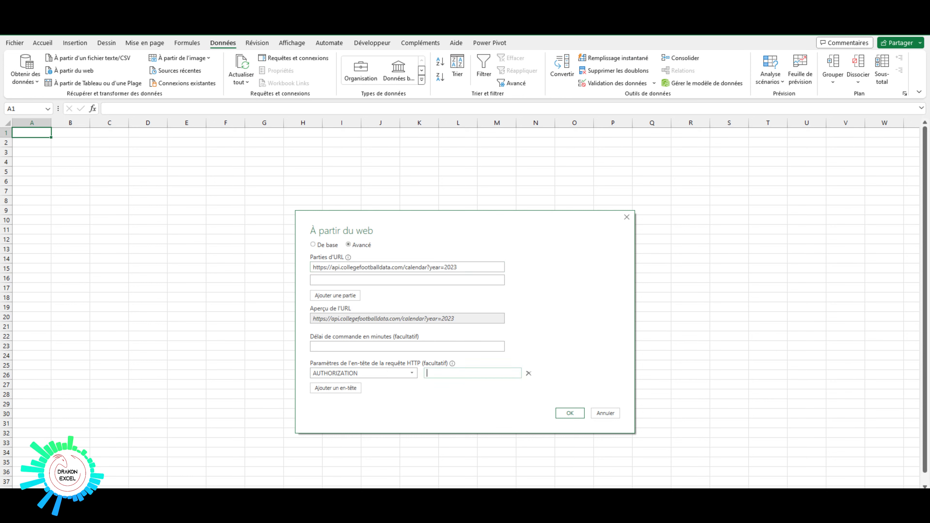
{"action": "type", "text": "Bearer"}
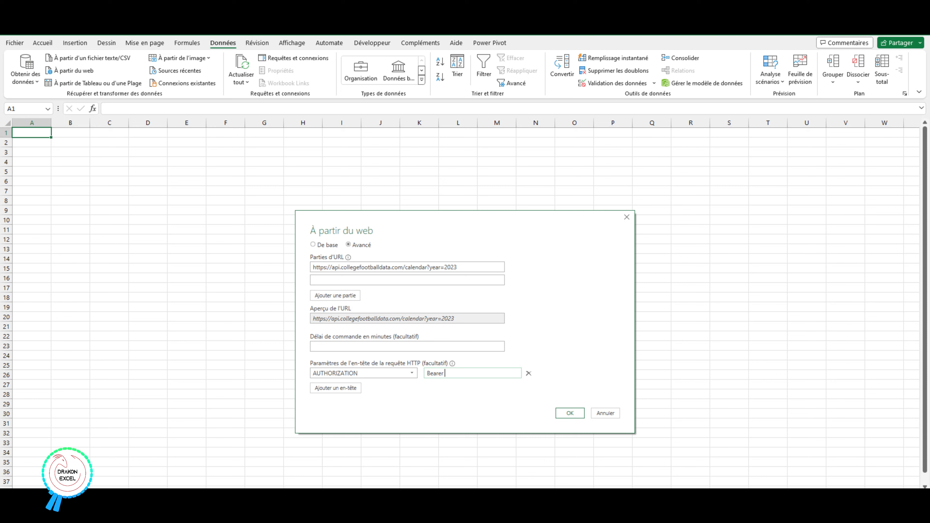
{"action": "key", "text": "ctrl+v"}
{"action": "left_click", "coordinate": [576, 413]}
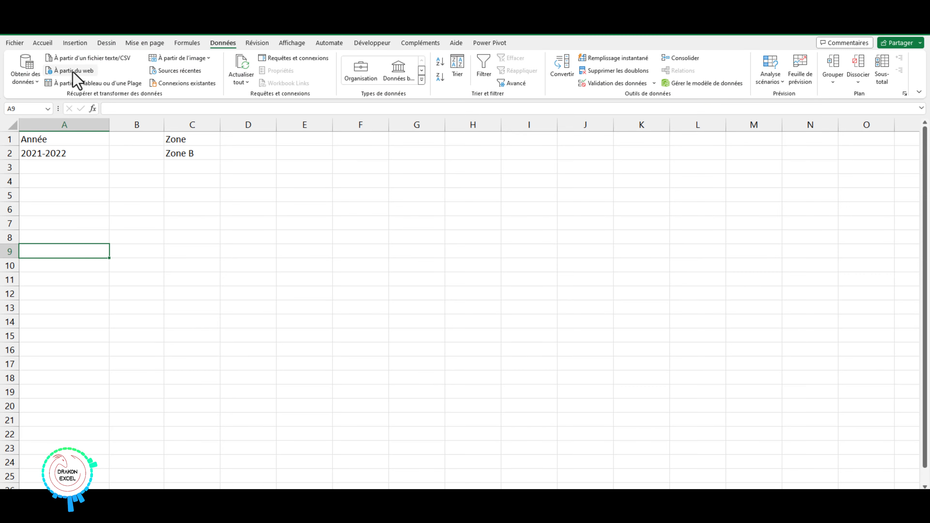
{"action": "left_click", "coordinate": [73, 71]}
{"action": "key", "text": "ctrl+v"}
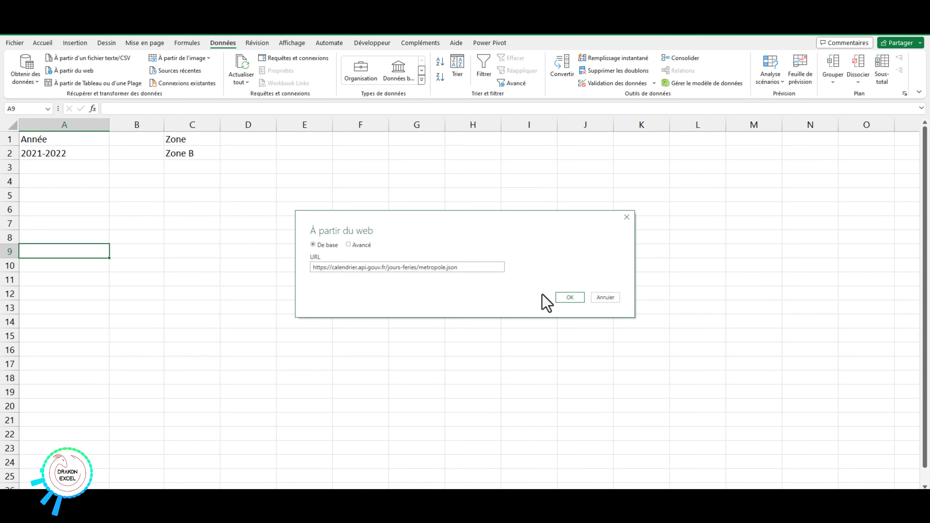
{"action": "left_click", "coordinate": [560, 298]}
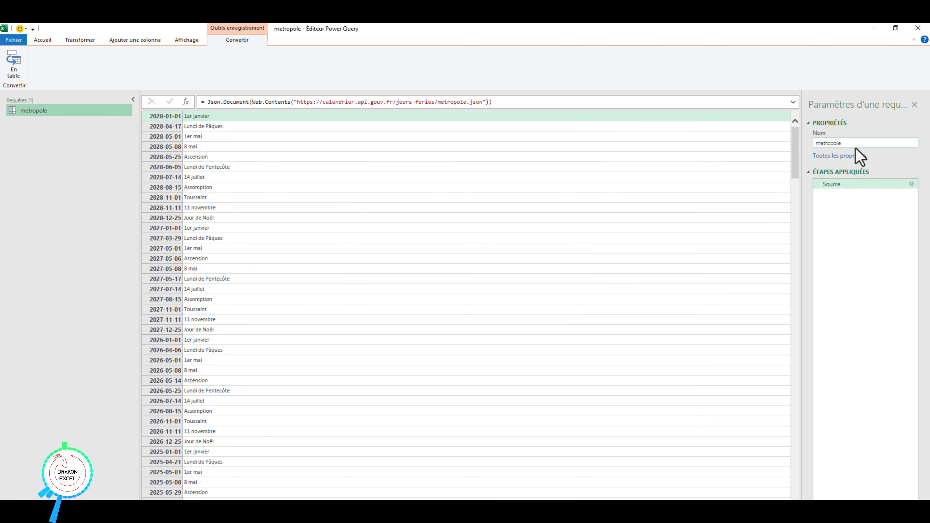
{"action": "double_click", "coordinate": [855, 146]}
{"action": "type", "text": "Jours fériés"}
{"action": "key", "text": "Return"}
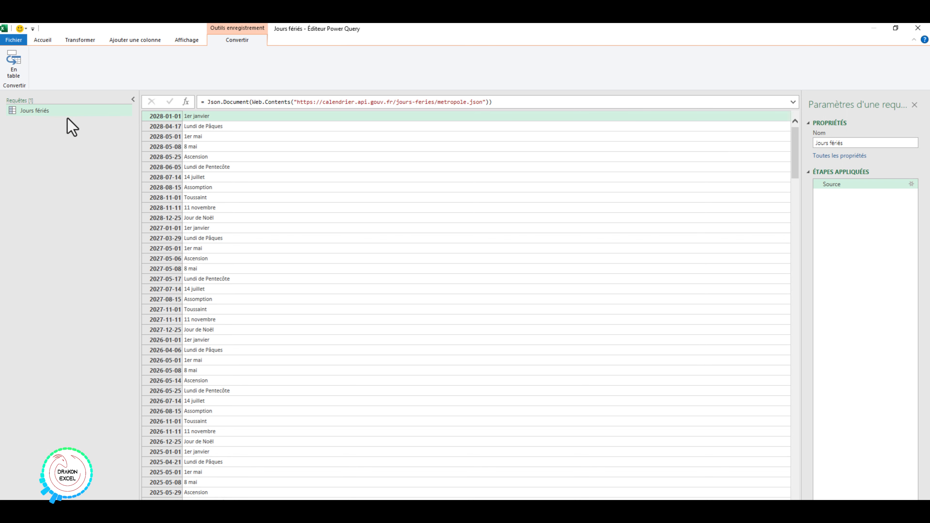
Convert the Jours fériés record list into a table and set the Name column's data type to Date
{"action": "left_click", "coordinate": [12, 62]}
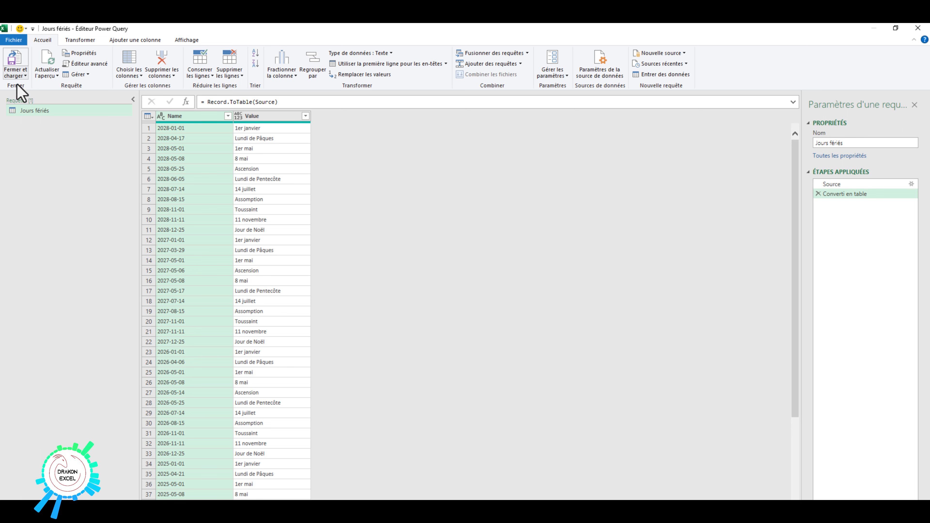
{"action": "left_click", "coordinate": [161, 116]}
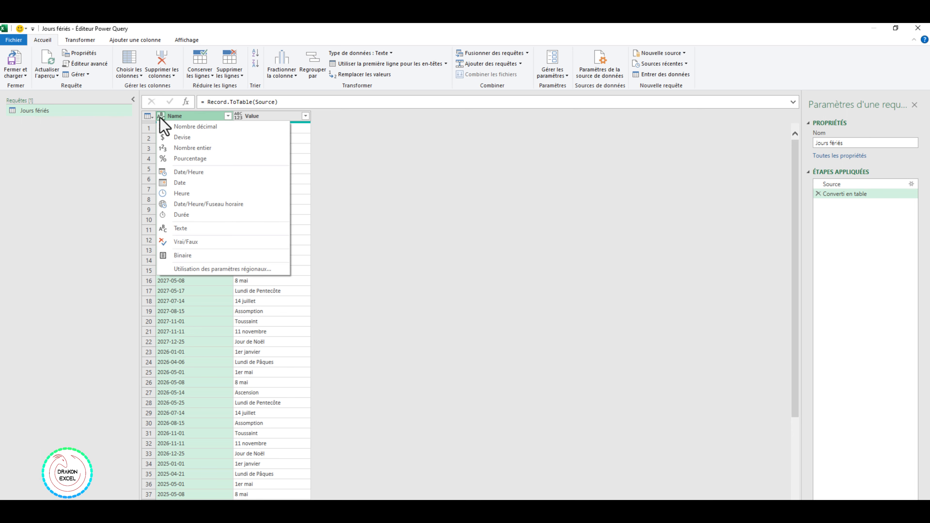
{"action": "left_click", "coordinate": [175, 181]}
Sort the Name column in ascending order and rename the Name and Value columns to Date and Jour férié
{"action": "left_click", "coordinate": [228, 116]}
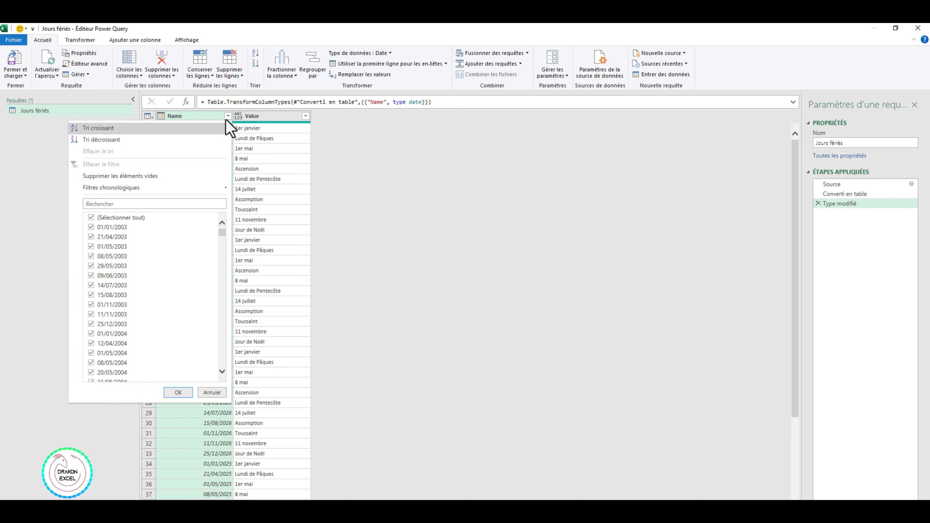
{"action": "left_click", "coordinate": [206, 132]}
{"action": "double_click", "coordinate": [178, 117]}
{"action": "type", "text": "Date"}
{"action": "double_click", "coordinate": [249, 117]}
{"action": "type", "text": "Jour férié"}
{"action": "key", "text": "Return"}
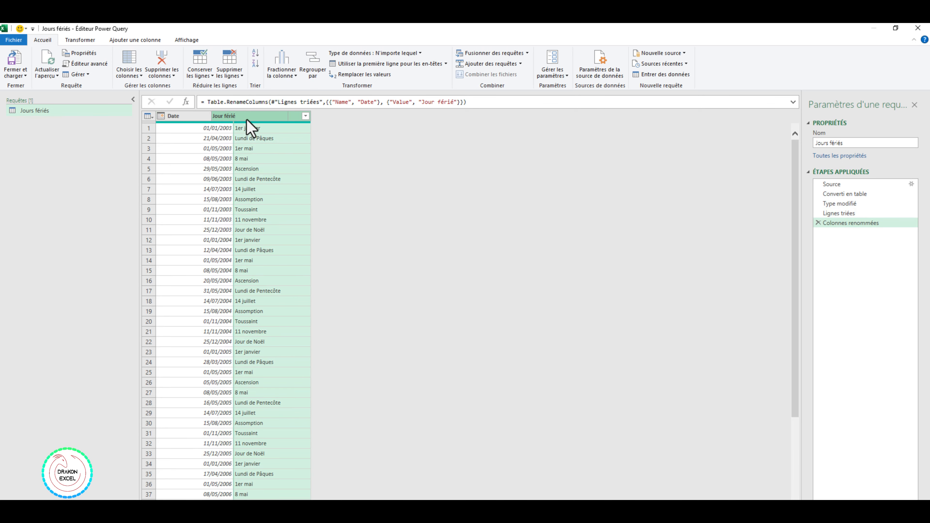
Place the Jour férié column before Date and keep only the rows dated between 01/01/2023 and 31/12/2024
{"action": "left_click_drag", "start_coordinate": [261, 116], "coordinate": [172, 117]}
{"action": "left_click", "coordinate": [305, 116]}
{"action": "mouse_move", "coordinate": [257, 188]}
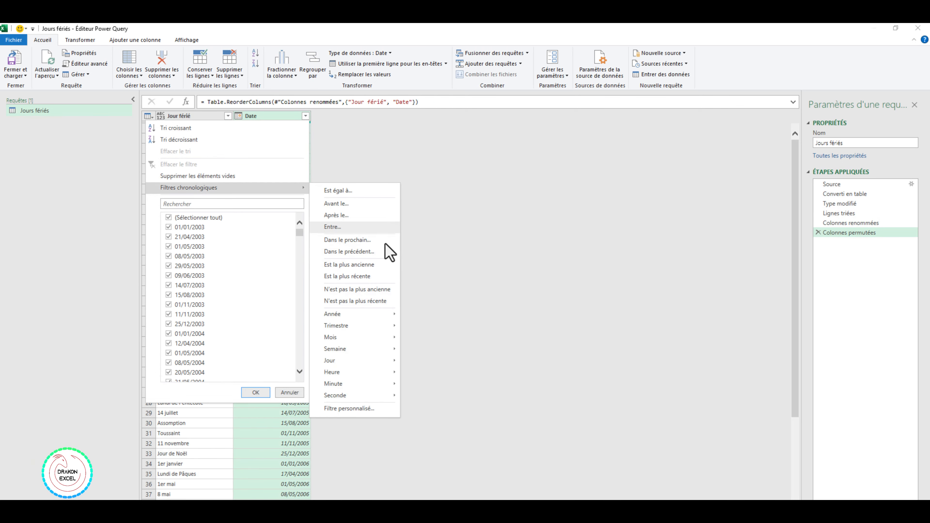
{"action": "left_click", "coordinate": [344, 228]}
{"action": "left_click", "coordinate": [435, 277]}
{"action": "type", "text": "01/01/2023"}
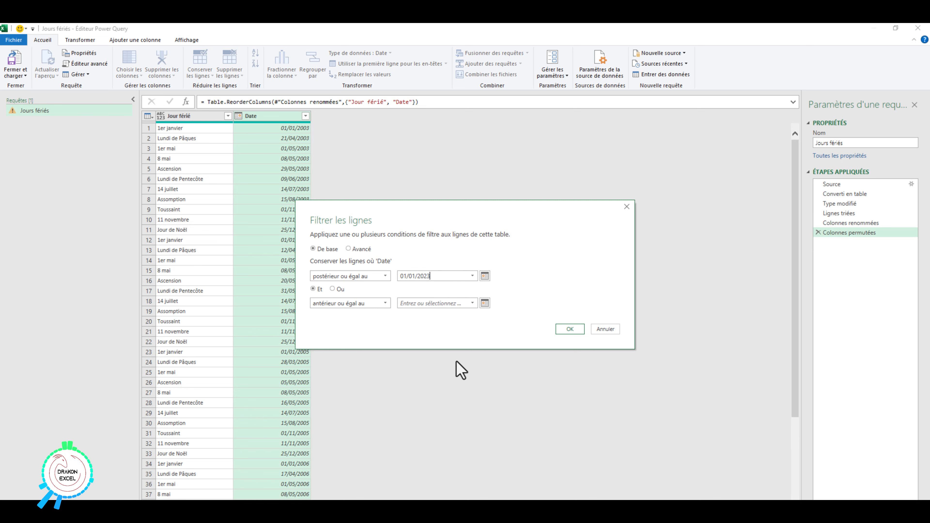
{"action": "left_click", "coordinate": [440, 301]}
{"action": "type", "text": "31/12/2024"}
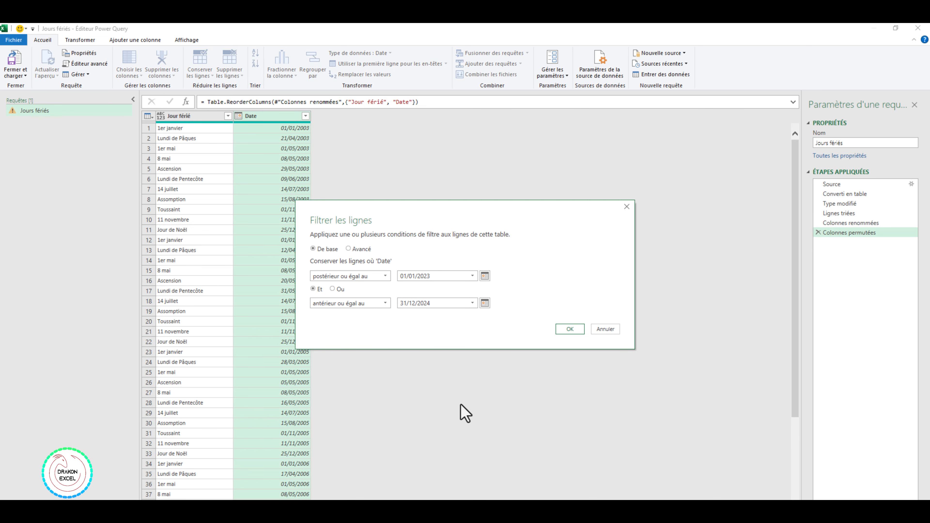
{"action": "left_click", "coordinate": [569, 329]}
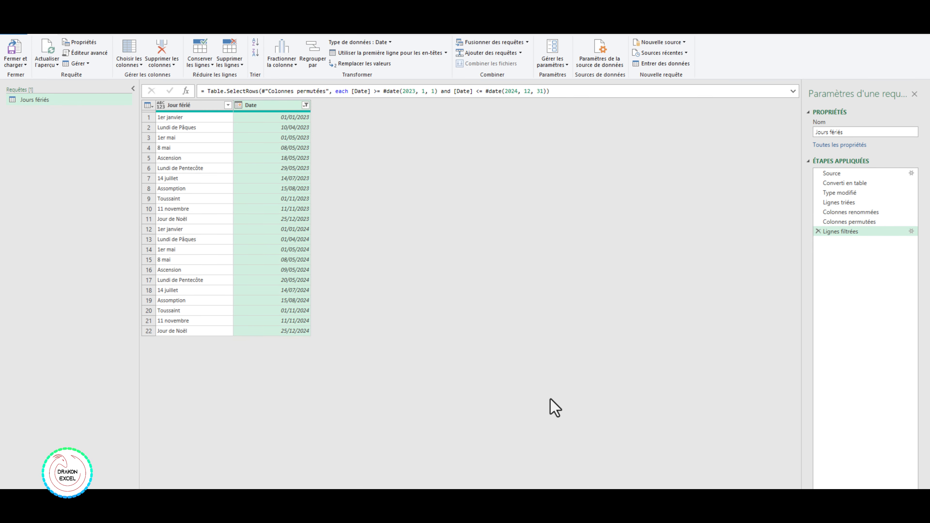
Load the Jours fériés query as a table in the existing worksheet, starting at cell A6
{"action": "left_click", "coordinate": [20, 64]}
{"action": "left_click", "coordinate": [33, 85]}
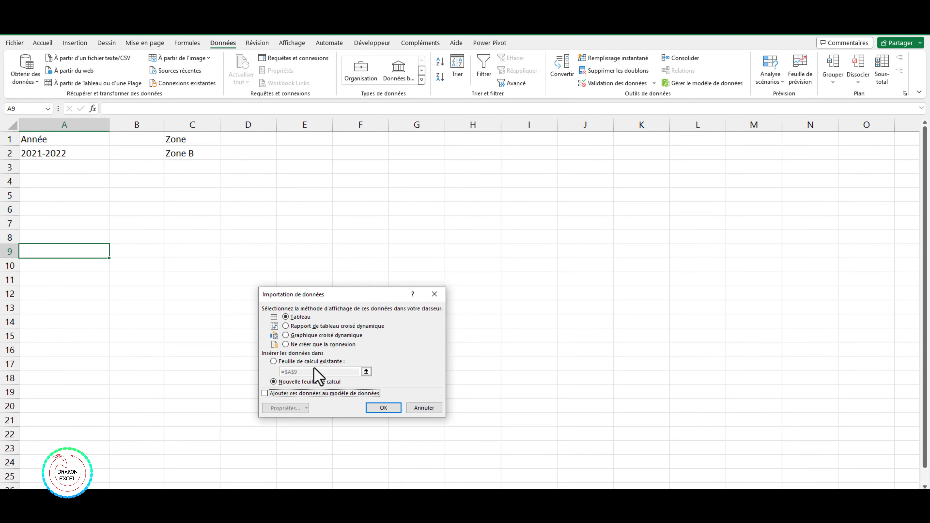
{"action": "left_click", "coordinate": [293, 362]}
{"action": "left_click", "coordinate": [70, 208]}
{"action": "left_click", "coordinate": [383, 408]}
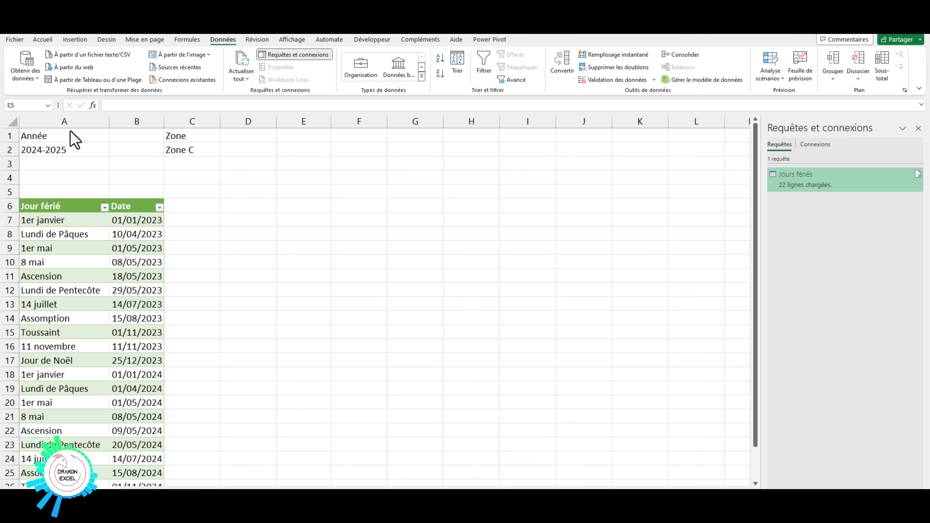
Create a table with headers from the Année cells A1:A2 and import it into Power Query
{"action": "left_click_drag", "start_coordinate": [77, 133], "coordinate": [77, 146]}
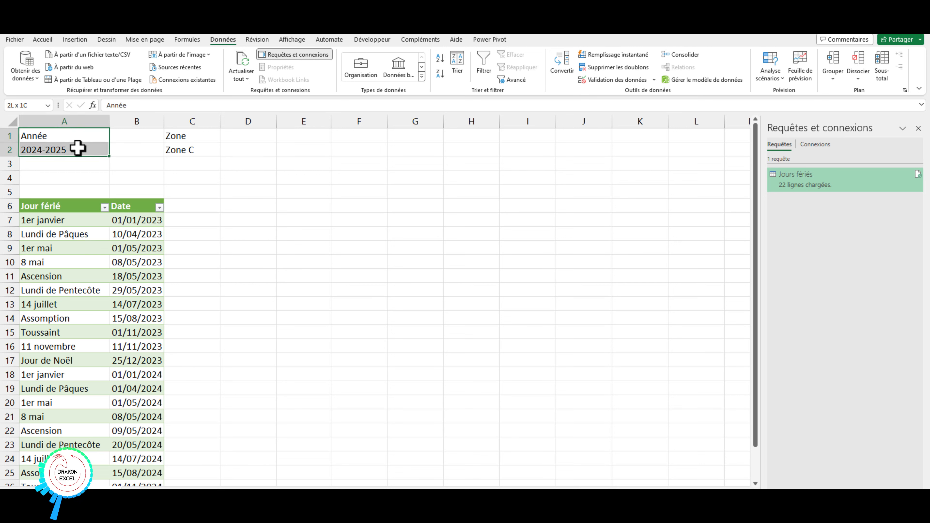
{"action": "left_click", "coordinate": [92, 80]}
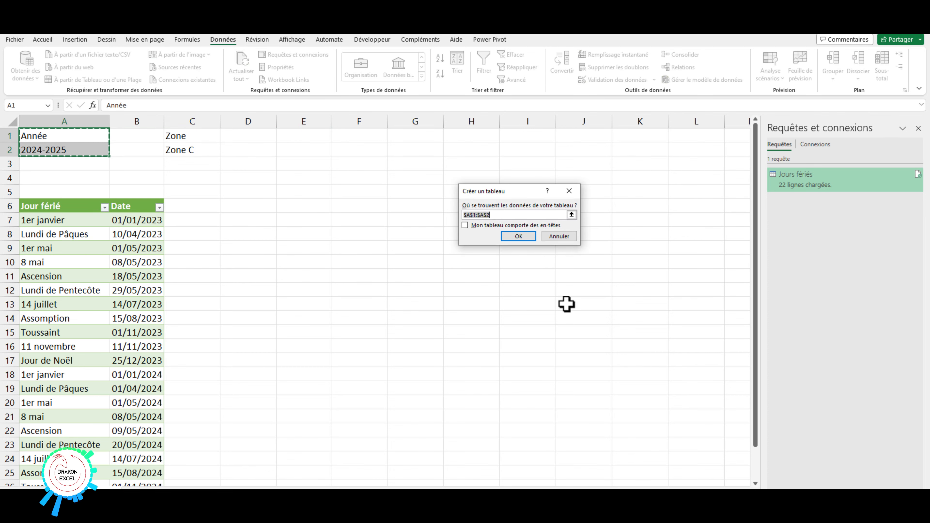
{"action": "left_click", "coordinate": [495, 226]}
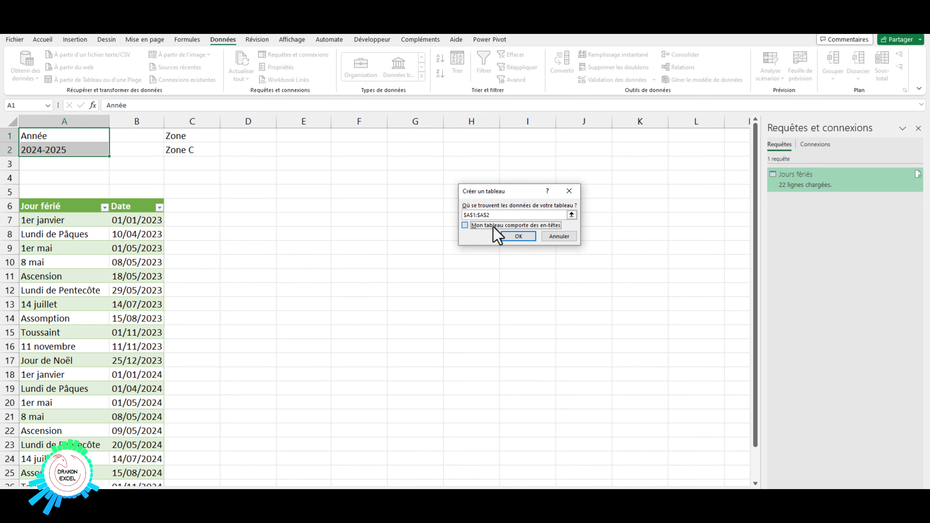
{"action": "left_click", "coordinate": [516, 236]}
Name the new query Année scolaire and drill down to its single year value
{"action": "left_click", "coordinate": [815, 130]}
{"action": "type", "text": "Année scolaire"}
{"action": "key", "text": "Return"}
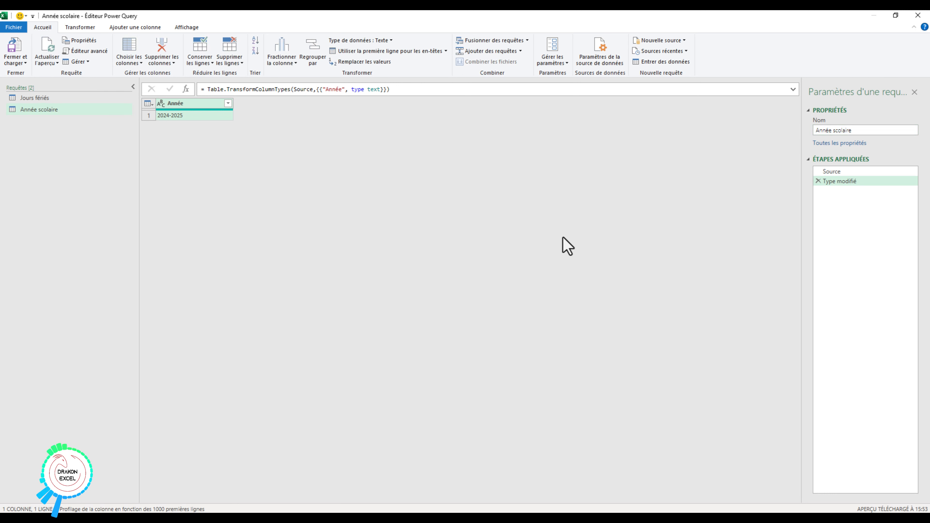
{"action": "right_click", "coordinate": [175, 116]}
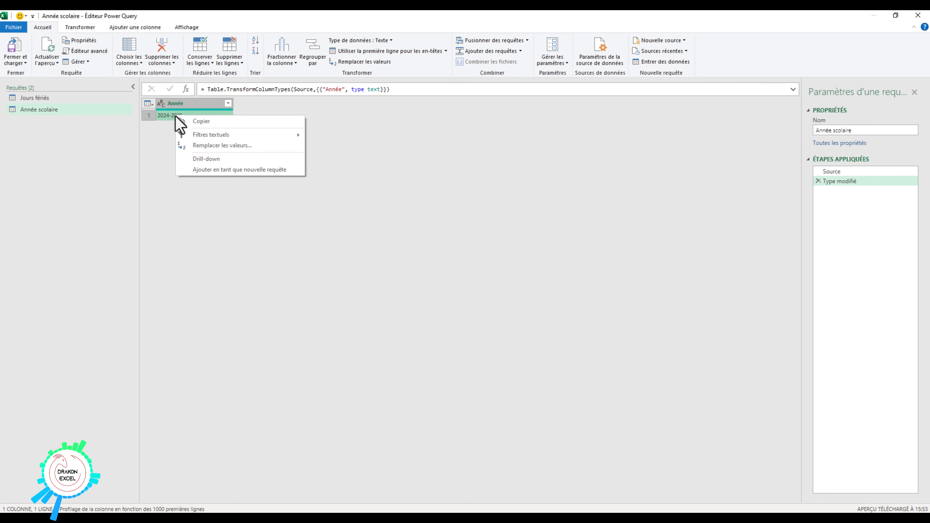
{"action": "left_click", "coordinate": [214, 159]}
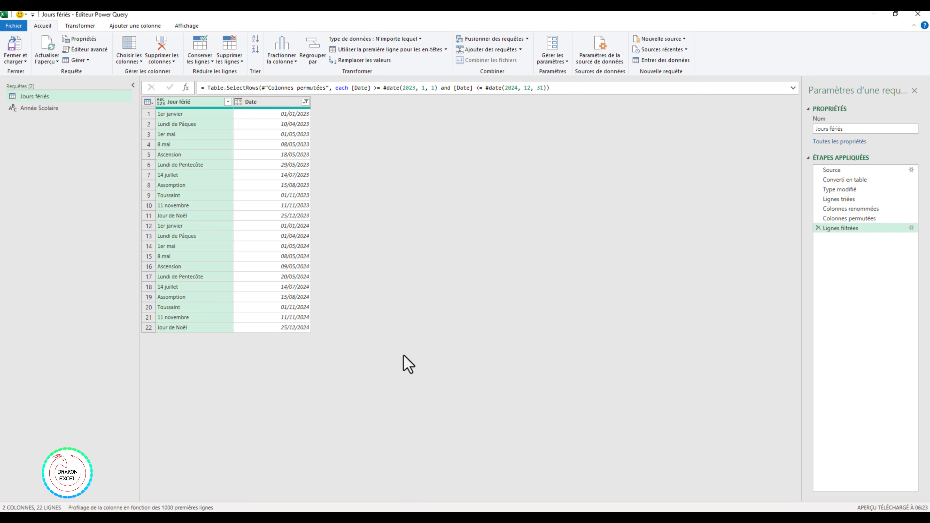
In the Jours fériés query code, add the line #"Début"=Number.From(Text.BeforeDelimiter(#"Année Scolaire","-")), before the row filter
{"action": "left_click", "coordinate": [89, 50]}
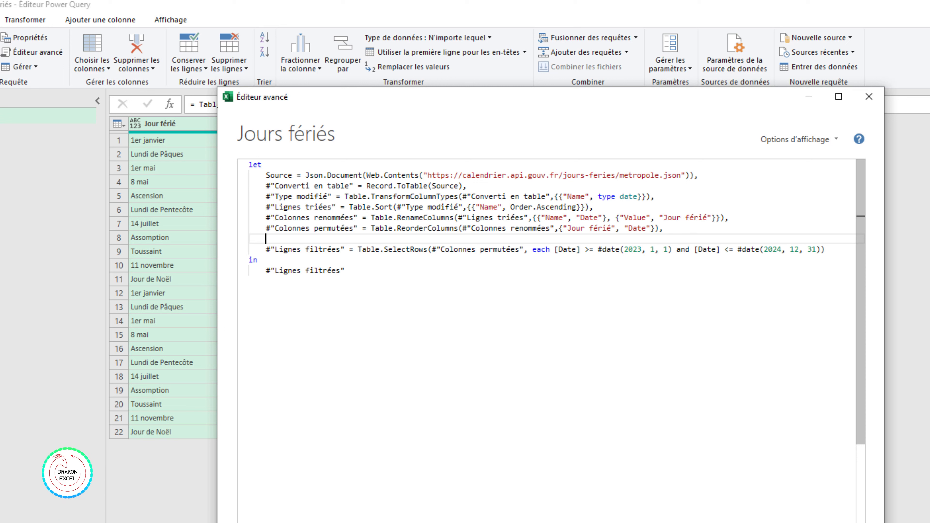
{"action": "type", "text": "#"}
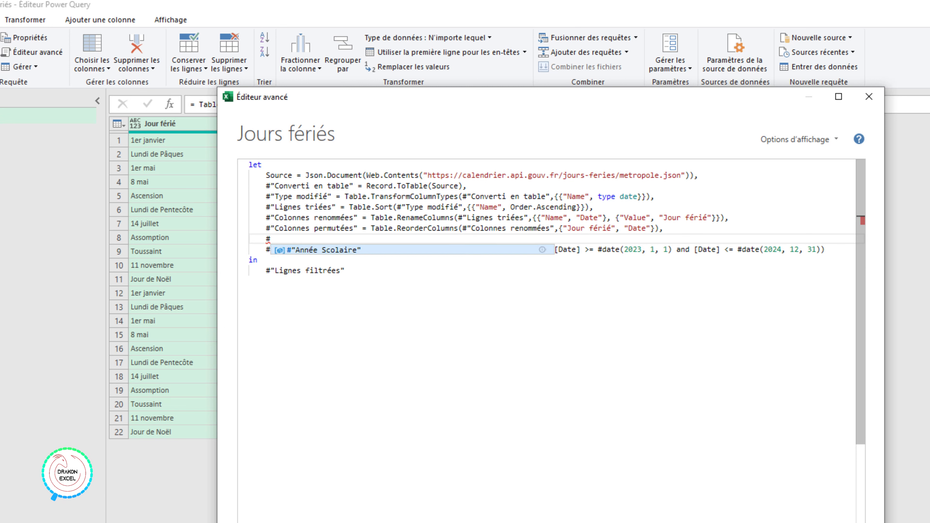
{"action": "type", "text": "\"Début\"="}
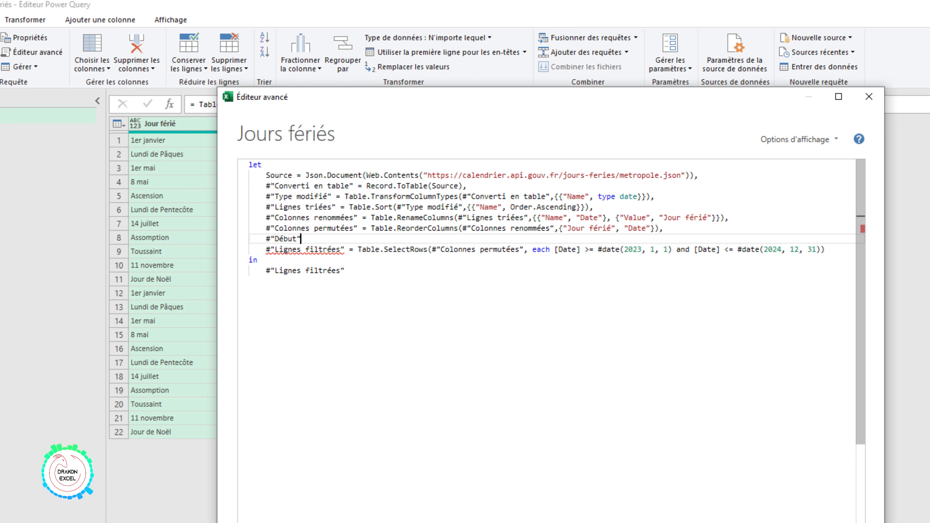
{"action": "type", "text": "Num"}
{"action": "key", "text": "Down"}
{"action": "key", "text": "Down"}
{"action": "key", "text": "Down"}
{"action": "key", "text": "Down"}
{"action": "key", "text": "Down"}
{"action": "key", "text": "Down"}
{"action": "key", "text": "Down"}
{"action": "key", "text": "Down"}
{"action": "key", "text": "Down"}
{"action": "key", "text": "Down"}
{"action": "key", "text": "Down"}
{"action": "key", "text": "Down"}
{"action": "key", "text": "Down"}
{"action": "key", "text": "Down"}
{"action": "key", "text": "Down"}
{"action": "key", "text": "Down"}
{"action": "key", "text": "Down"}
{"action": "key", "text": "Down"}
{"action": "key", "text": "Down"}
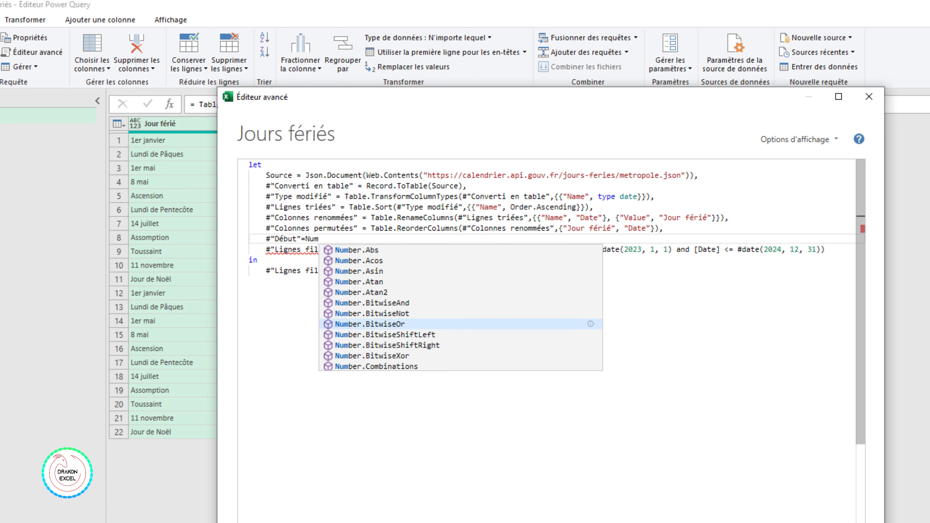
{"action": "key", "text": "Up"}
{"action": "key", "text": "Tab"}
{"action": "type", "text": "(Tex"}
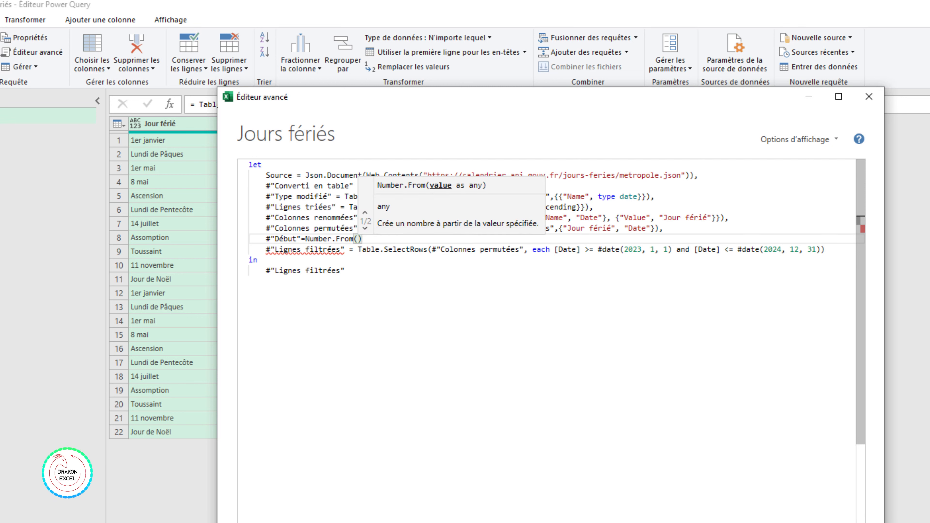
{"action": "key", "text": "Down"}
{"action": "key", "text": "Down"}
{"action": "key", "text": "Tab"}
{"action": "type", "text": "("}
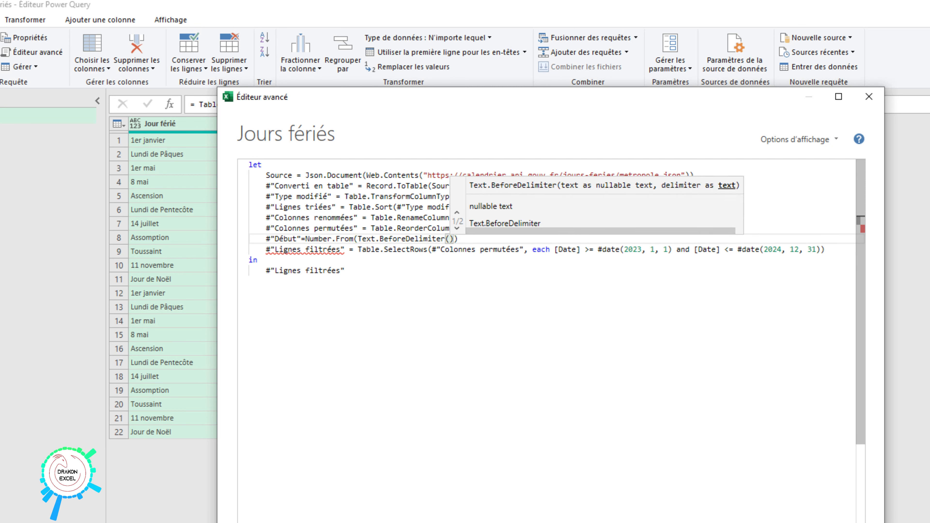
{"action": "type", "text": "#\"Année Scolaire\",\""}
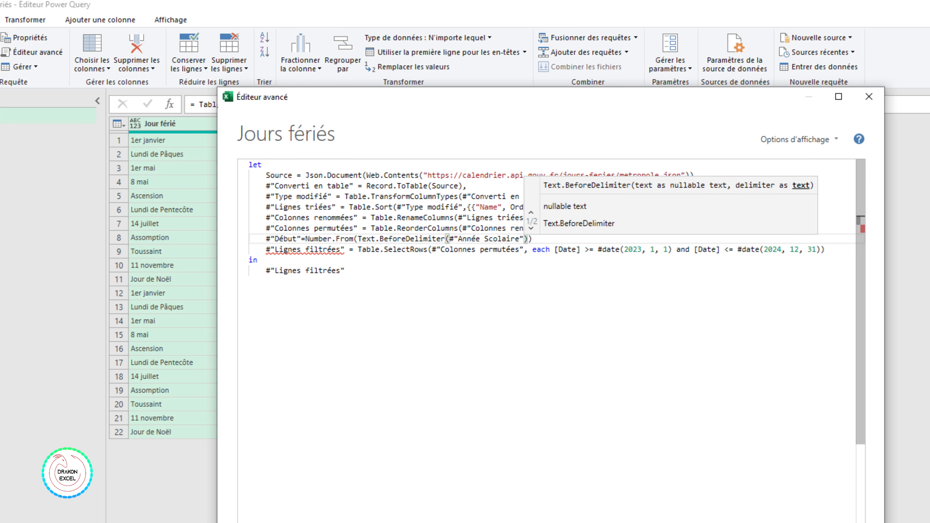
{"action": "type", "text": "-"}
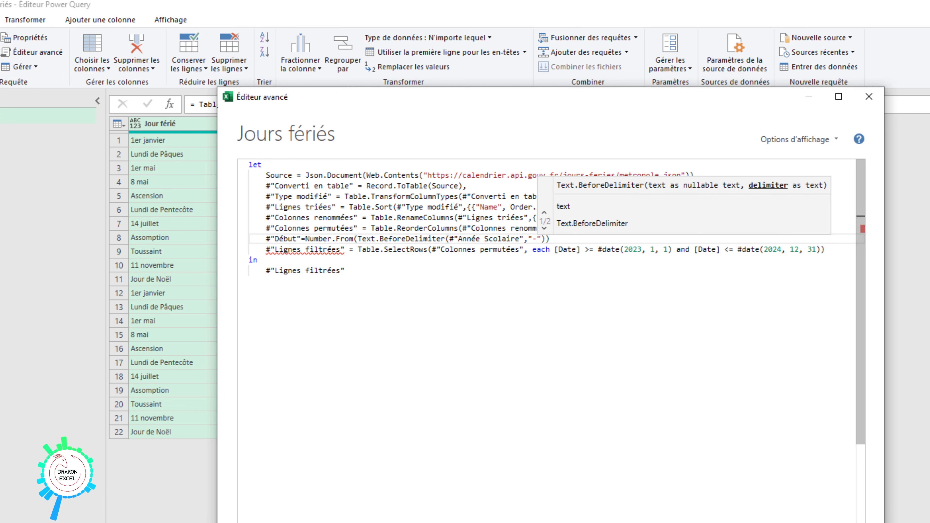
{"action": "key", "text": "End"}
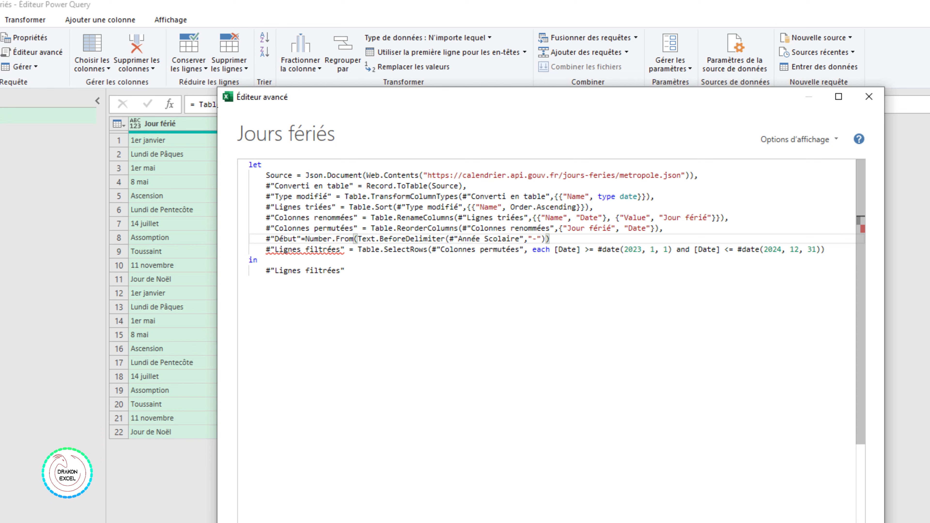
{"action": "type", "text": ","}
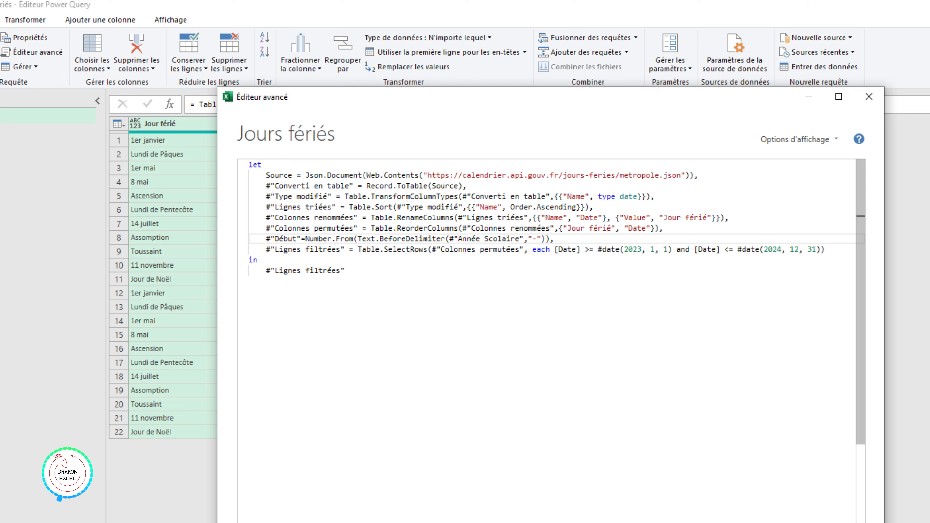
In the row filter code, replace the start year with #"Début" and the end year with #"Début"+1, and apply the query
{"action": "left_click_drag", "start_coordinate": [624, 250], "coordinate": [641, 249]}
{"action": "type", "text": "#\"Début\""}
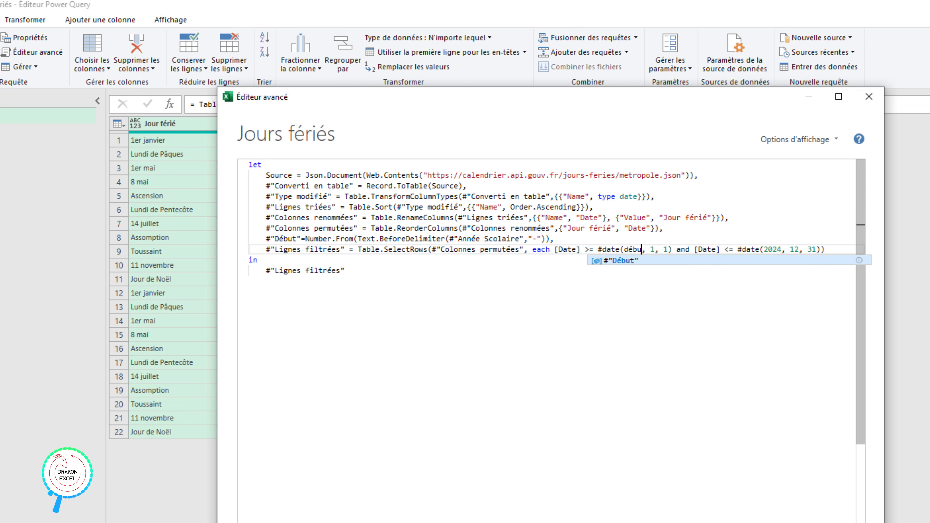
{"action": "double_click", "coordinate": [789, 249]}
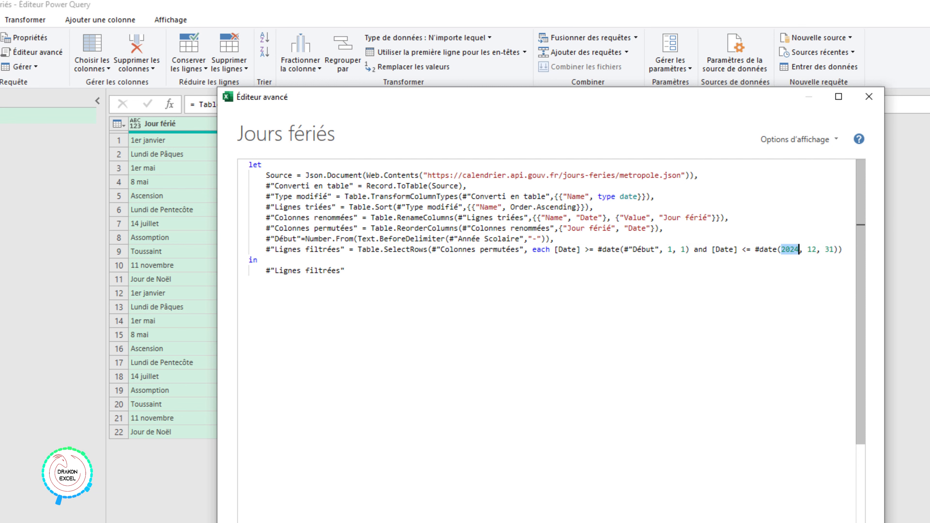
{"action": "type", "text": "débu"}
{"action": "key", "text": "Tab"}
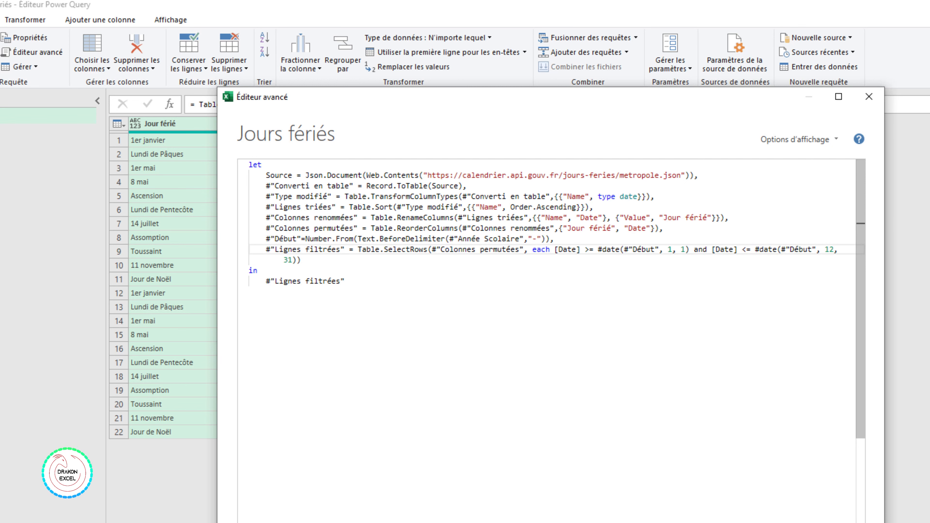
{"action": "type", "text": "+1"}
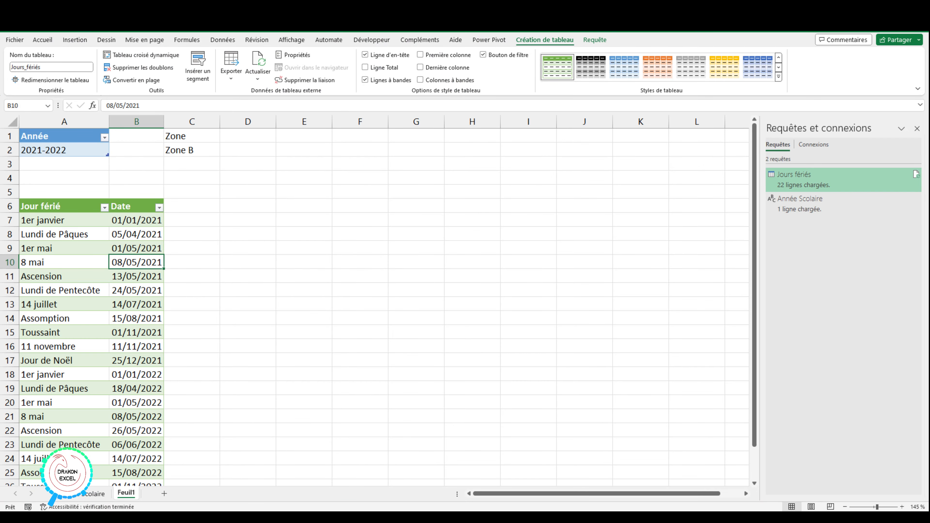
Choose 2023-2024 as the school year in cell A2 and refresh the public holidays table
{"action": "left_click", "coordinate": [64, 151]}
{"action": "left_click", "coordinate": [113, 150]}
{"action": "left_click", "coordinate": [34, 177]}
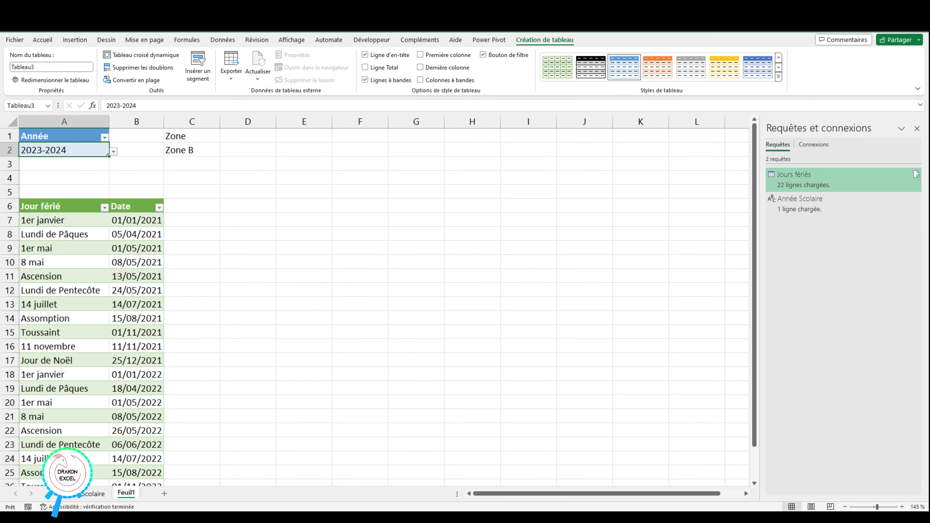
{"action": "right_click", "coordinate": [131, 248]}
{"action": "left_click", "coordinate": [161, 275]}
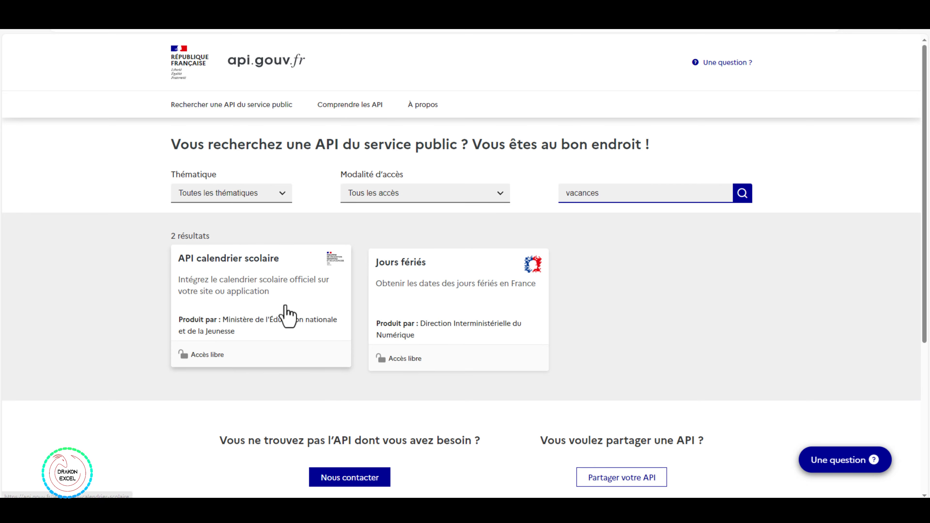
On api.gouv.fr, open the API calendrier scolaire page and go to its technical documentation for testing the API
{"action": "left_click", "coordinate": [285, 307]}
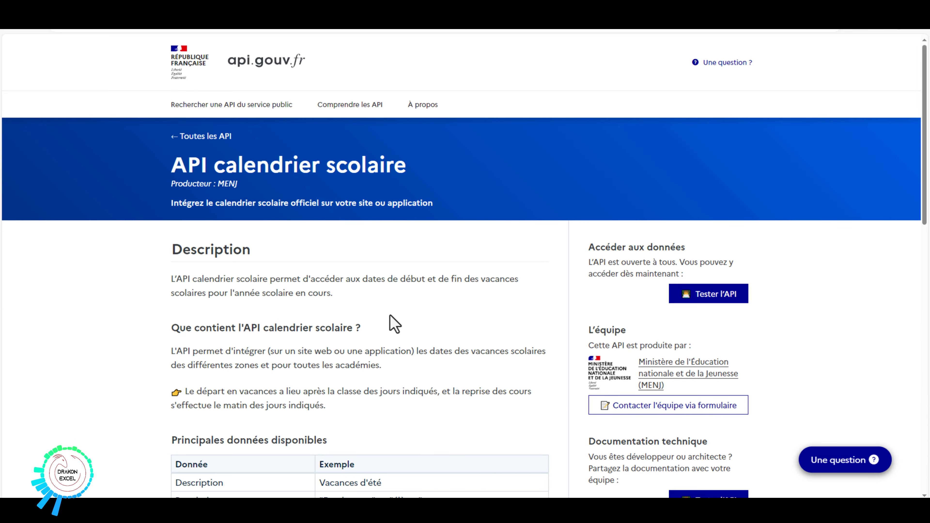
{"action": "scroll", "coordinate": [389, 322], "scroll_direction": "down", "scroll_amount": 8}
{"action": "scroll", "coordinate": [391, 316], "scroll_direction": "up", "scroll_amount": 8}
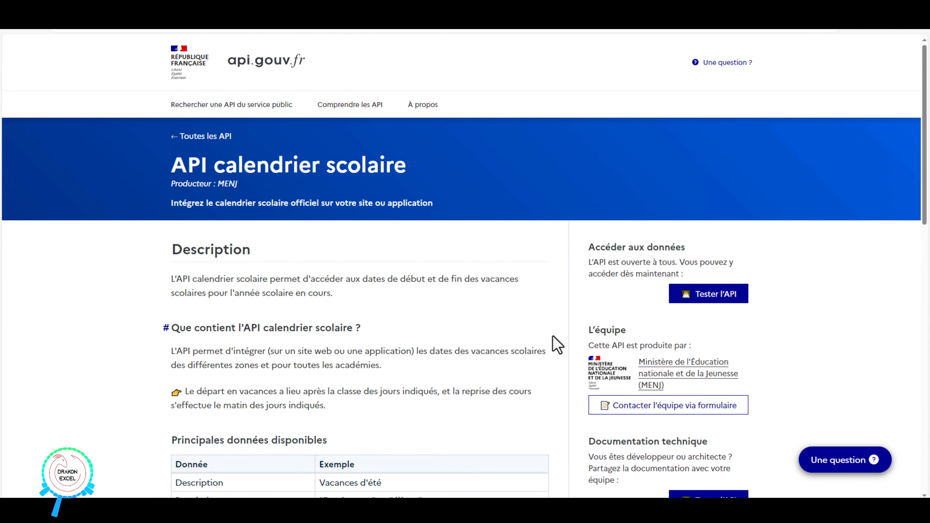
{"action": "left_click", "coordinate": [711, 307]}
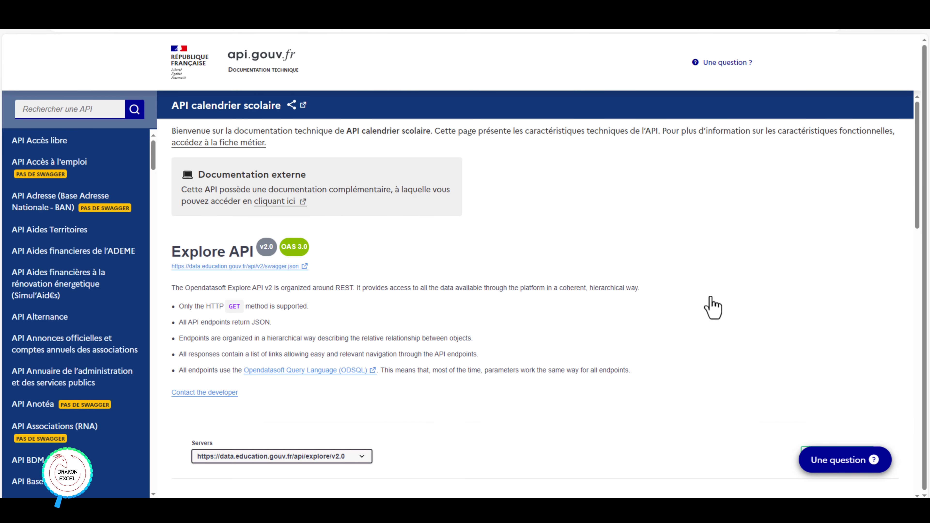
Open the external documentation of API calendrier scolaire and go to the dataset's API console
{"action": "scroll", "coordinate": [710, 297], "scroll_direction": "down", "scroll_amount": 6}
{"action": "scroll", "coordinate": [710, 297], "scroll_direction": "up", "scroll_amount": 6}
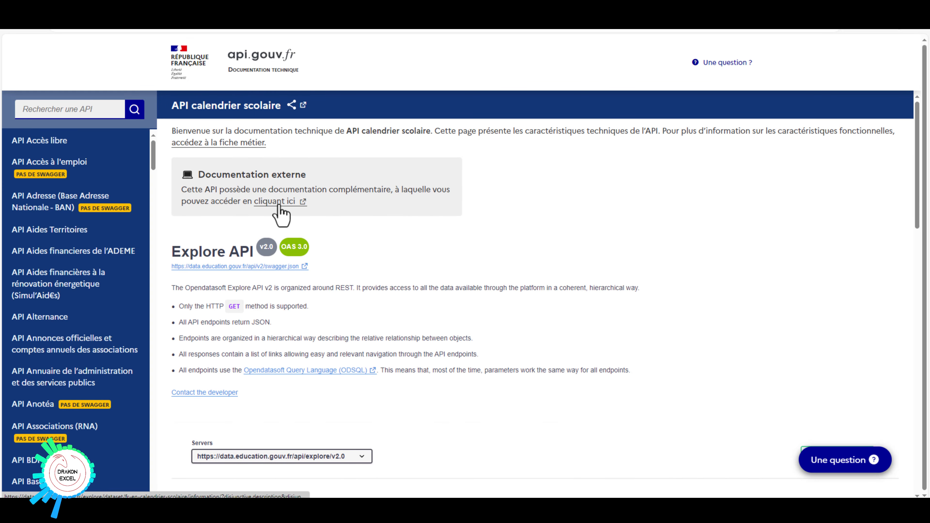
{"action": "left_click", "coordinate": [280, 203]}
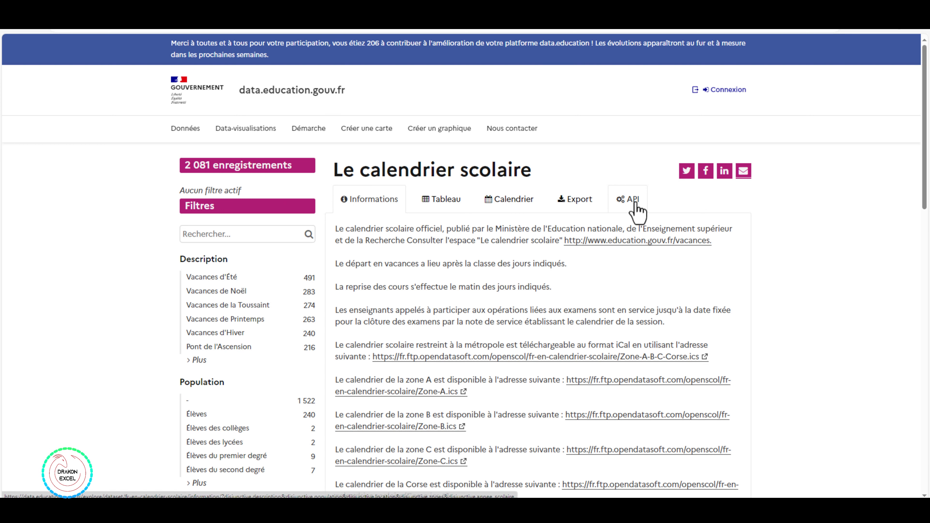
{"action": "left_click", "coordinate": [632, 201]}
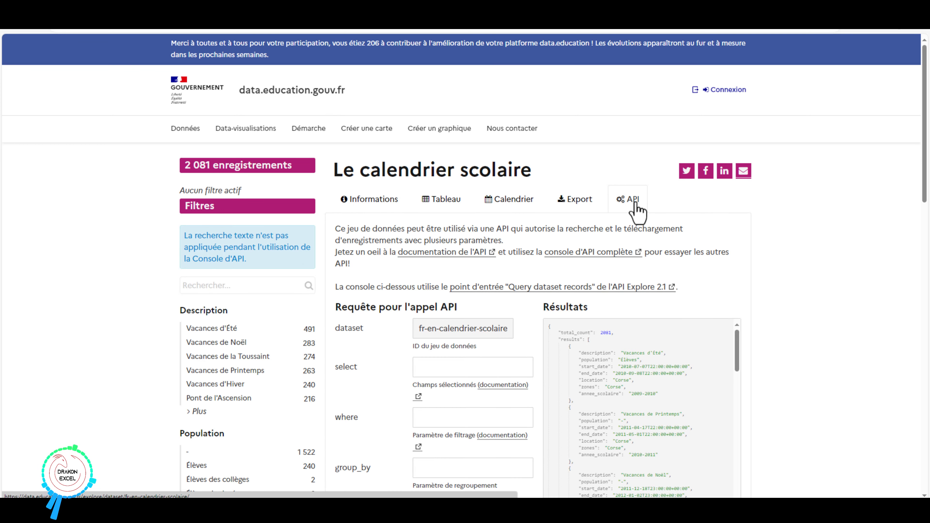
Filter the school calendar dataset to the zones Corse, Zone A, Zone B and Zone C
{"action": "scroll", "coordinate": [152, 390], "scroll_direction": "down", "scroll_amount": 10}
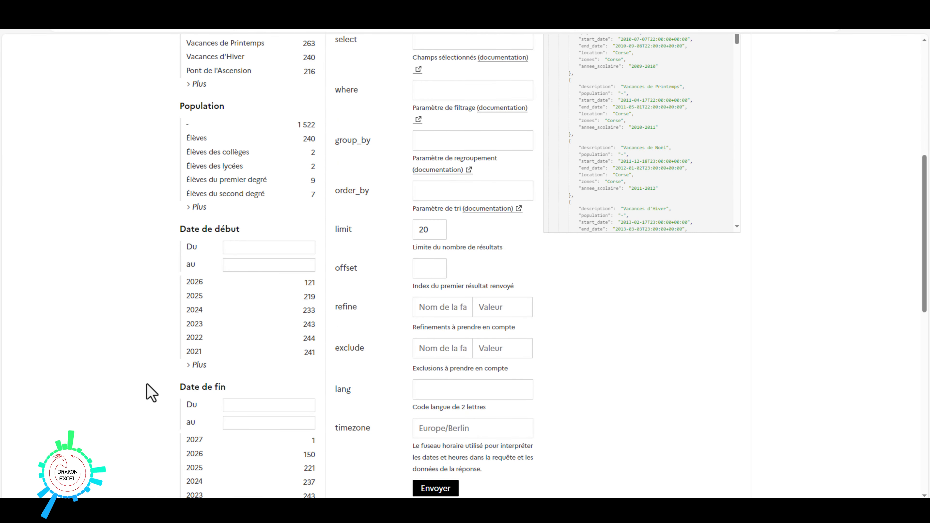
{"action": "scroll", "coordinate": [151, 393], "scroll_direction": "down", "scroll_amount": 5}
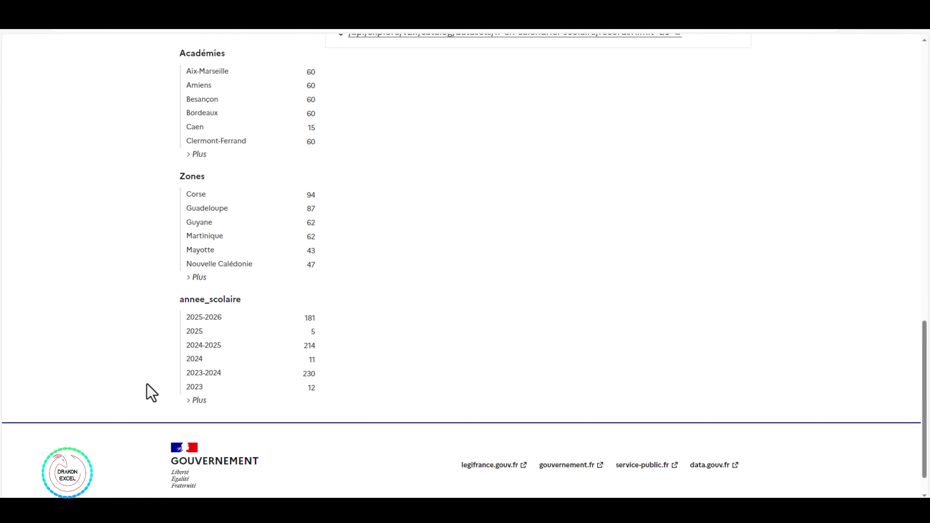
{"action": "left_click", "coordinate": [196, 277]}
{"action": "left_click", "coordinate": [198, 195]}
{"action": "left_click", "coordinate": [197, 254]}
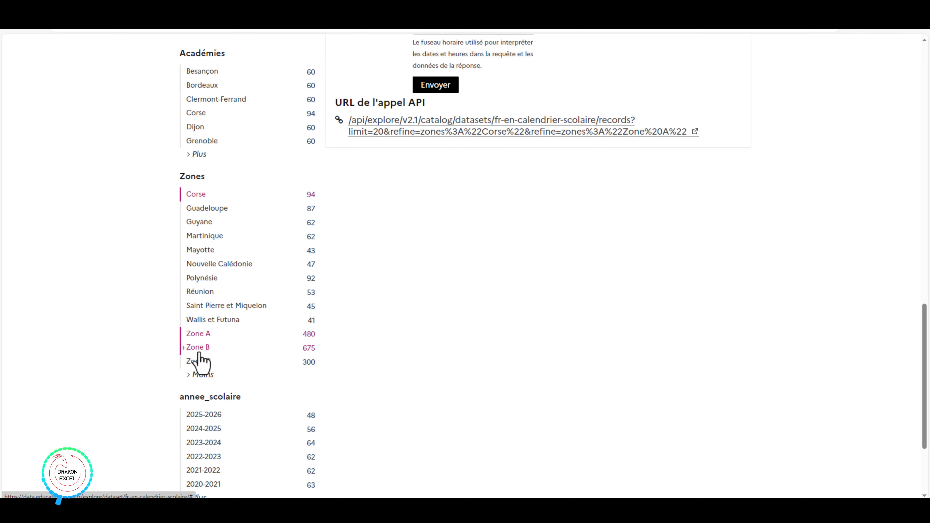
{"action": "left_click", "coordinate": [197, 353]}
{"action": "left_click", "coordinate": [301, 364]}
Examine the console results for the filtered zones and open the generated API call URL
{"action": "scroll", "coordinate": [384, 374], "scroll_direction": "up", "scroll_amount": 3}
{"action": "scroll", "coordinate": [385, 373], "scroll_direction": "up", "scroll_amount": 15}
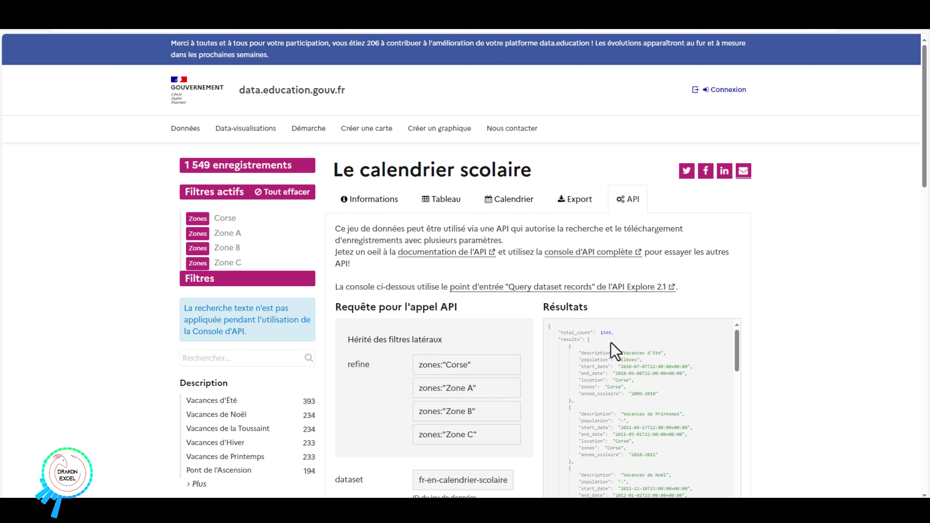
{"action": "scroll", "coordinate": [611, 344], "scroll_direction": "down", "scroll_amount": 5}
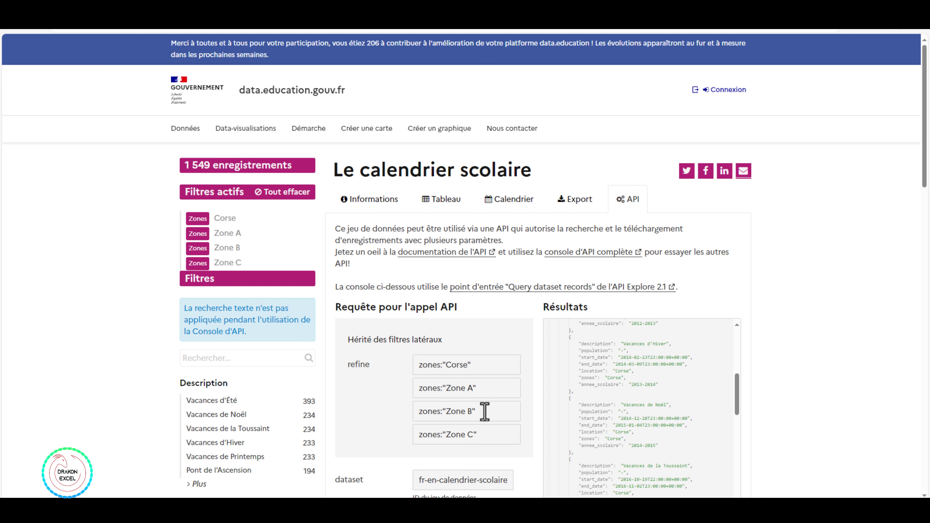
{"action": "scroll", "coordinate": [631, 410], "scroll_direction": "up", "scroll_amount": 5}
{"action": "scroll", "coordinate": [578, 420], "scroll_direction": "down", "scroll_amount": 15}
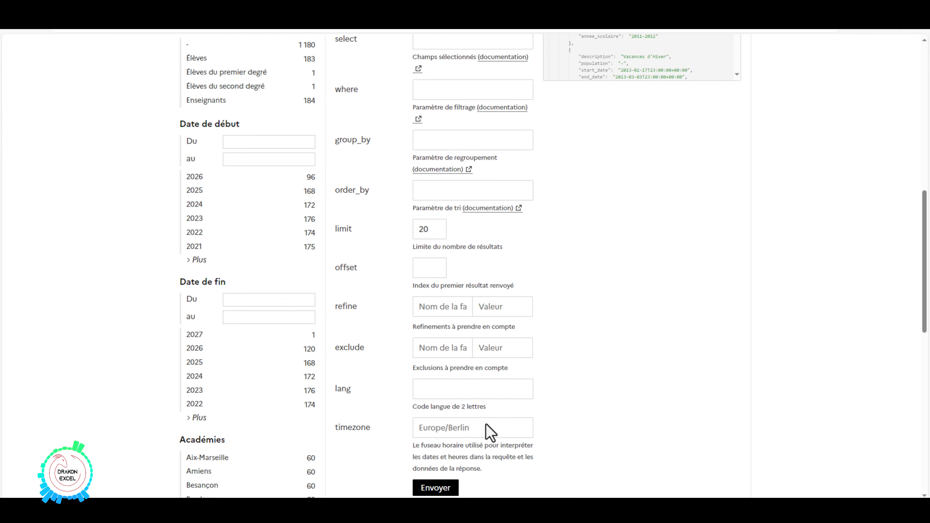
{"action": "left_click", "coordinate": [464, 362]}
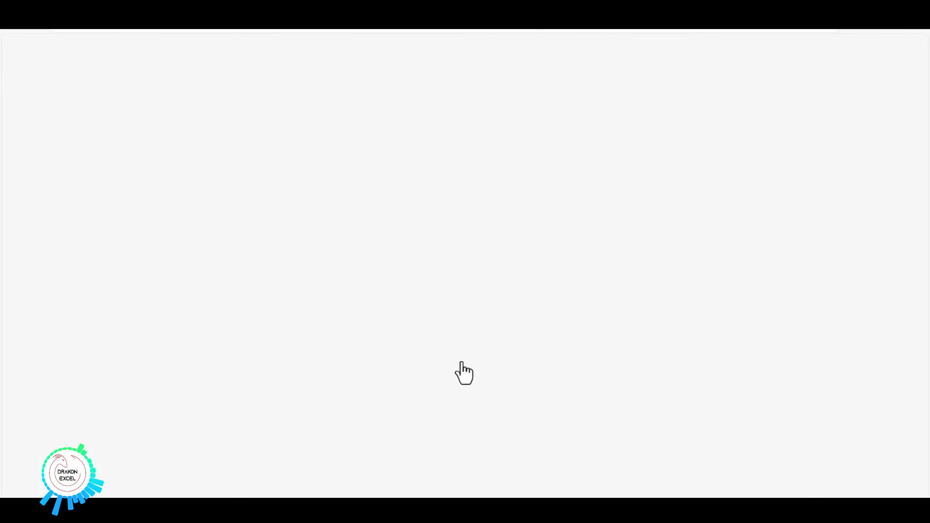
{"action": "scroll", "coordinate": [570, 278], "scroll_direction": "down", "scroll_amount": 20}
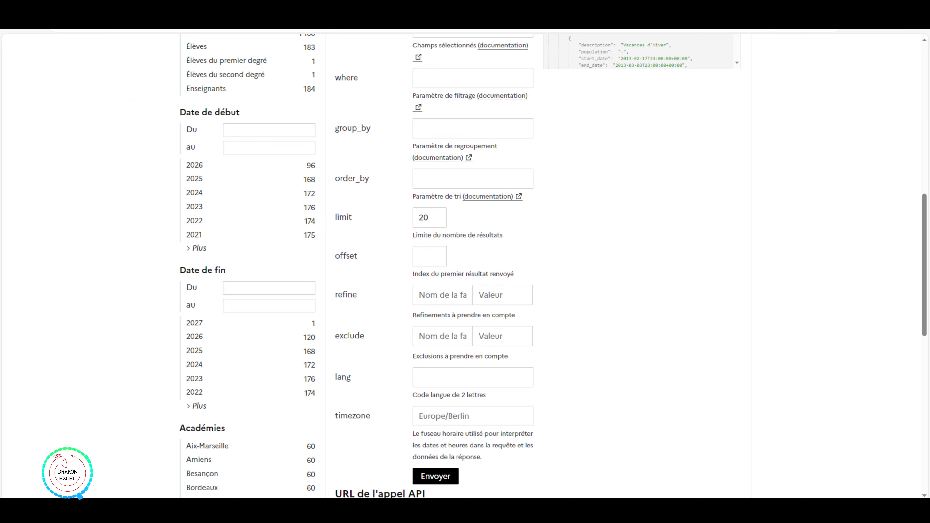
Set the request's result limit to 100 and look through the returned JSON records
{"action": "double_click", "coordinate": [424, 218]}
{"action": "type", "text": "100"}
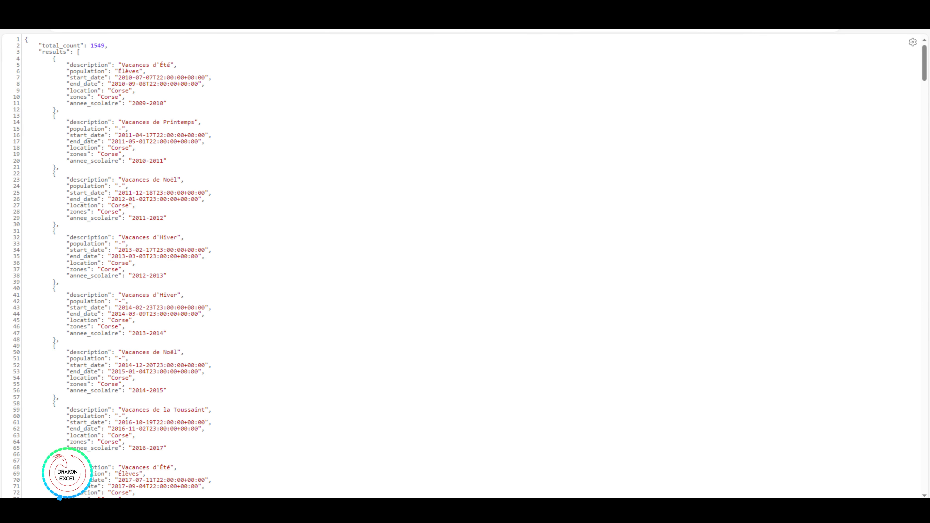
{"action": "left_click_drag", "start_coordinate": [923, 63], "coordinate": [924, 473]}
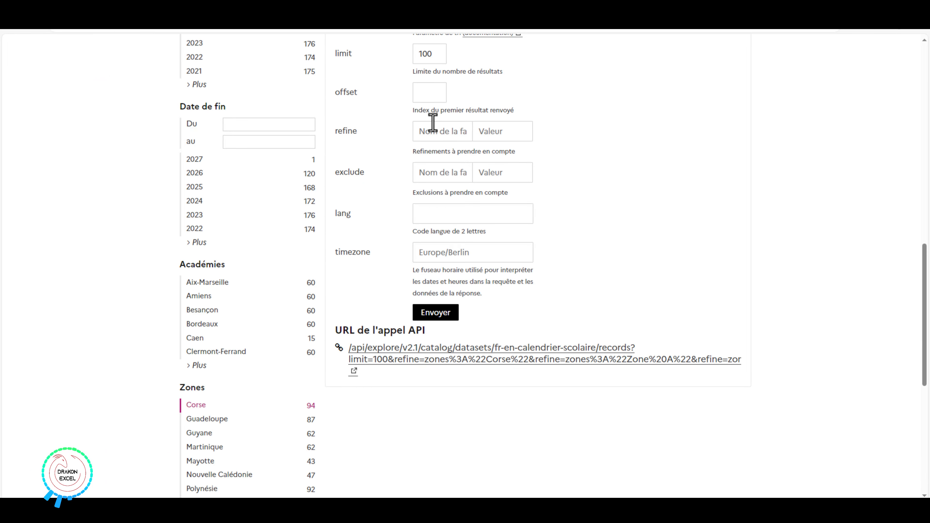
Set the offset to 0, submit the request and open the generated API call URL
{"action": "left_click", "coordinate": [423, 94]}
{"action": "type", "text": "0"}
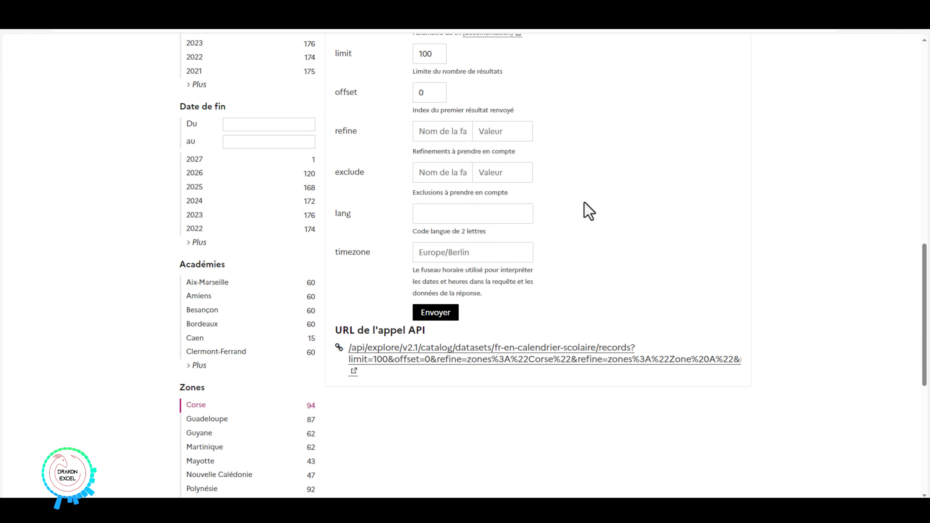
{"action": "left_click", "coordinate": [439, 312]}
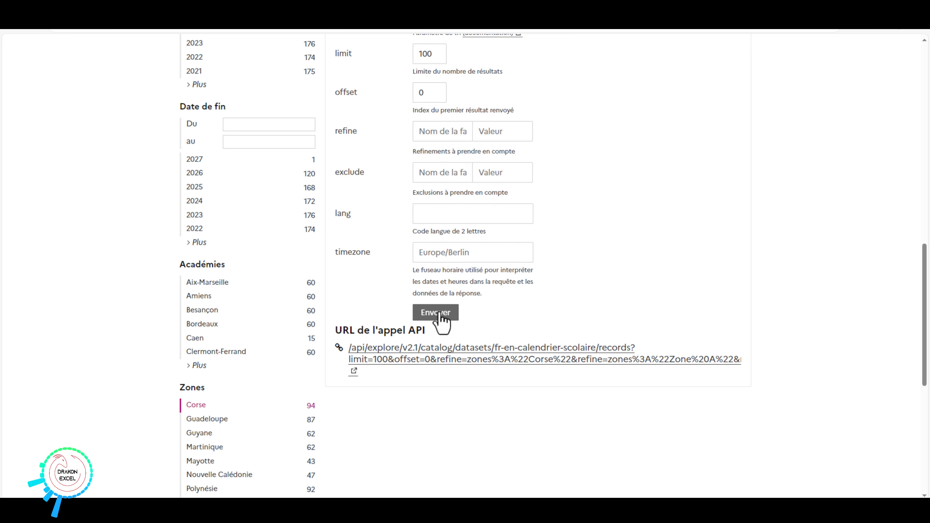
{"action": "left_click", "coordinate": [427, 357]}
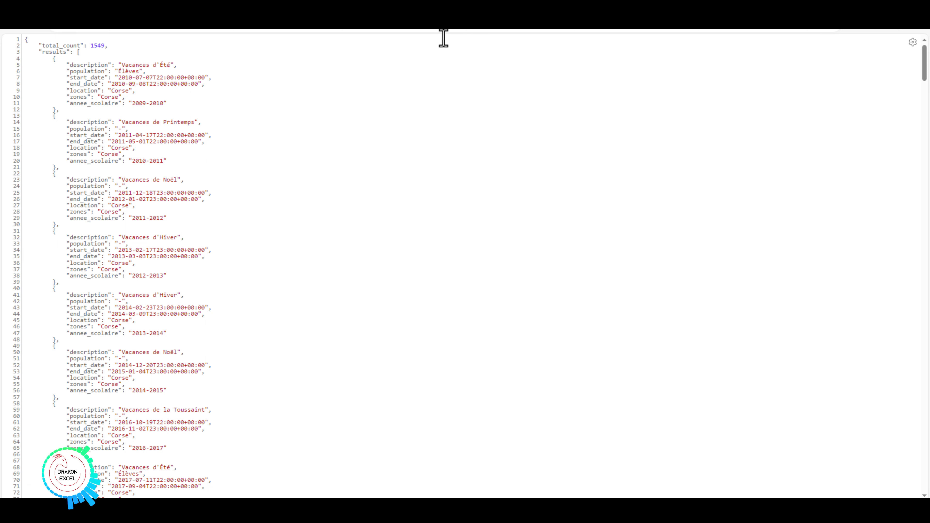
Try a higher offset in the API request URL to load a further batch of records
{"action": "left_click", "coordinate": [425, 27]}
{"action": "left_click", "coordinate": [423, 27]}
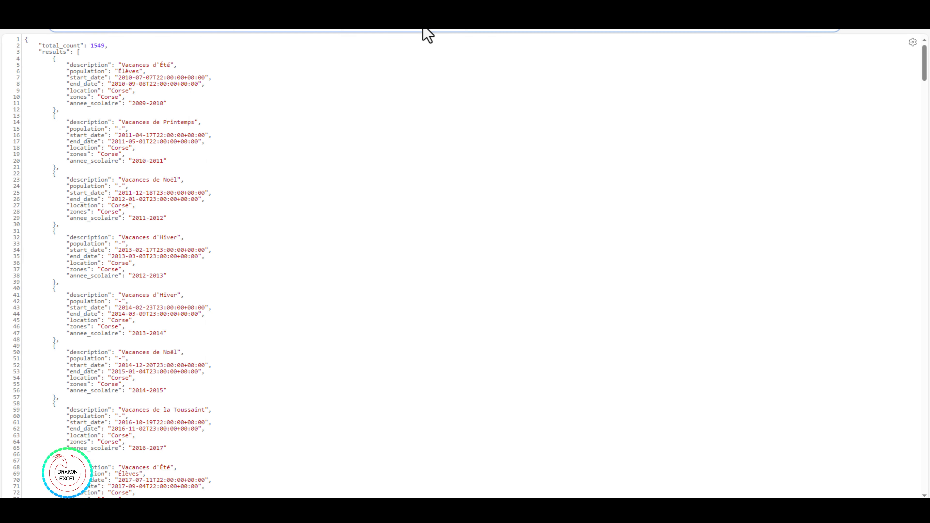
{"action": "type", "text": "10"}
{"action": "key", "text": "Return"}
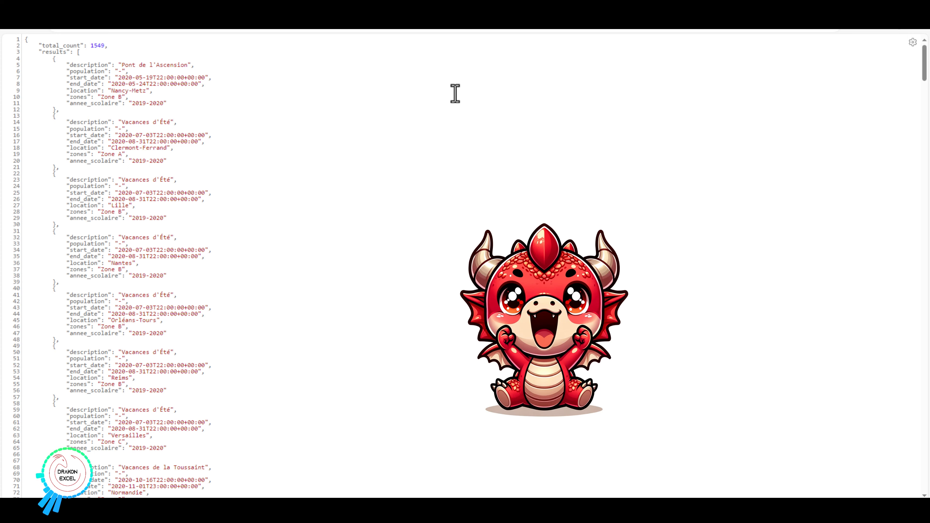
Copy the API URL with limit=100 and offset=0, switch to Excel and import it as a web source
{"action": "left_click", "coordinate": [503, 36]}
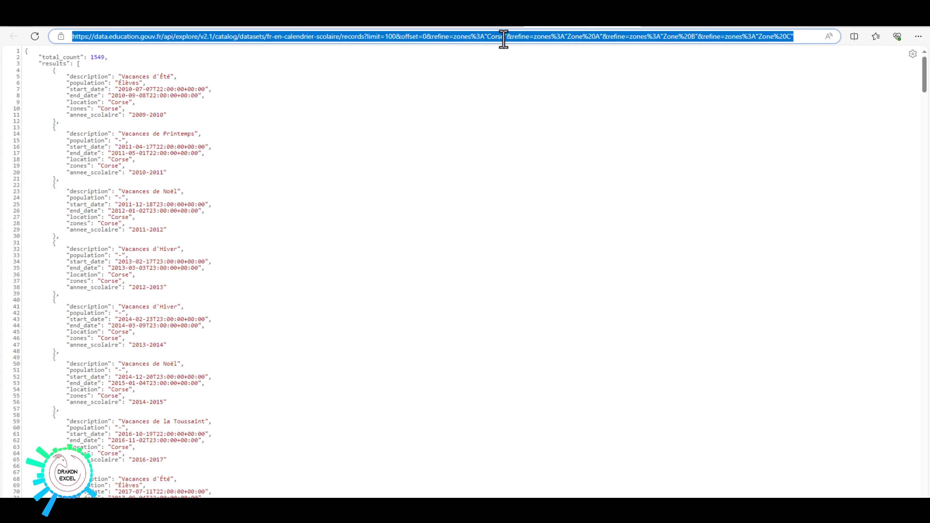
{"action": "left_click", "coordinate": [599, 509]}
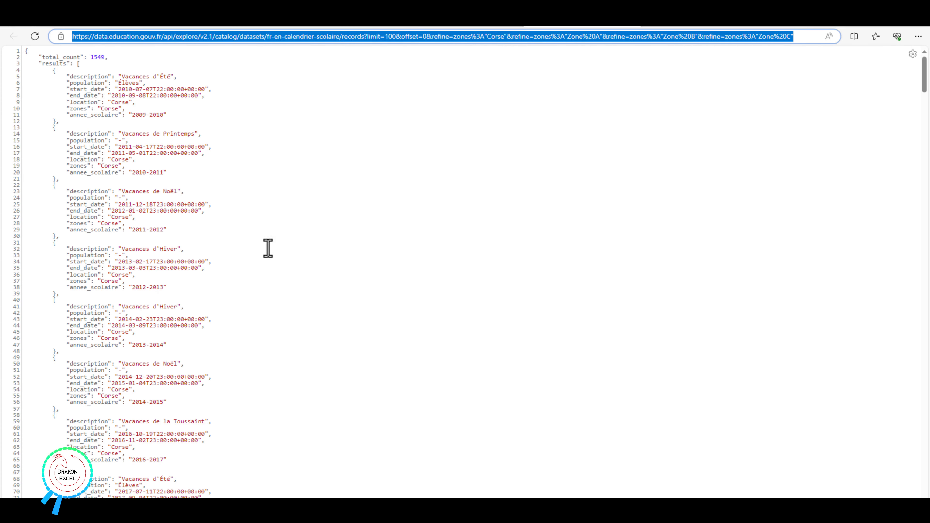
{"action": "left_click", "coordinate": [85, 69]}
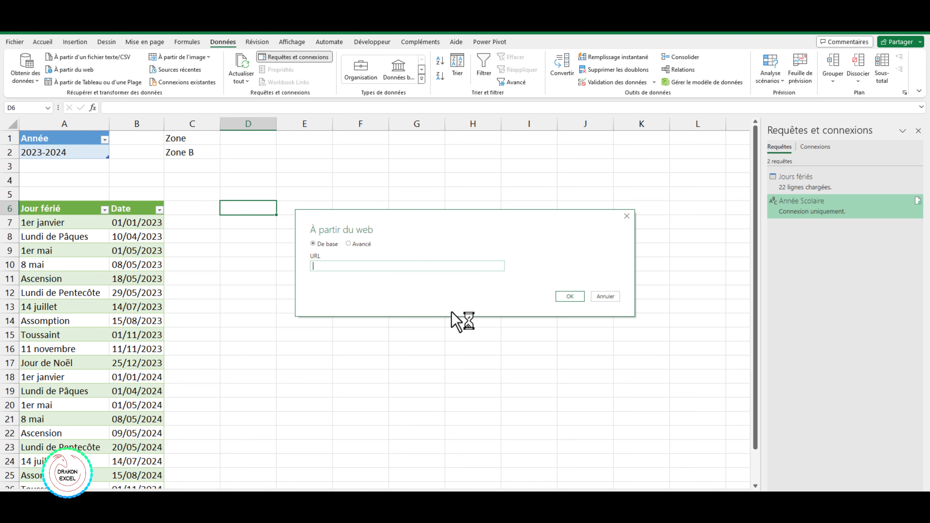
{"action": "key", "text": "ctrl+v"}
{"action": "left_click", "coordinate": [569, 296]}
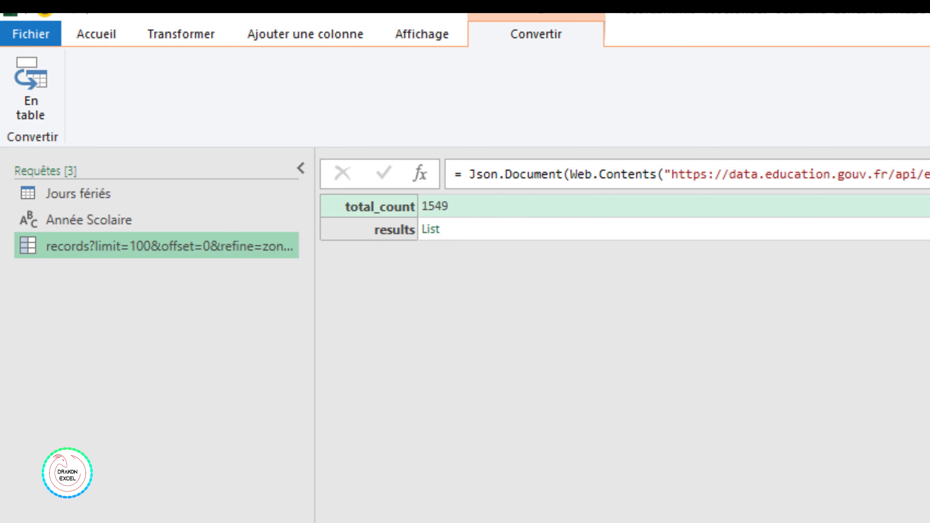
Rename the newly imported web query as GetVacances
{"action": "left_click", "coordinate": [838, 125]}
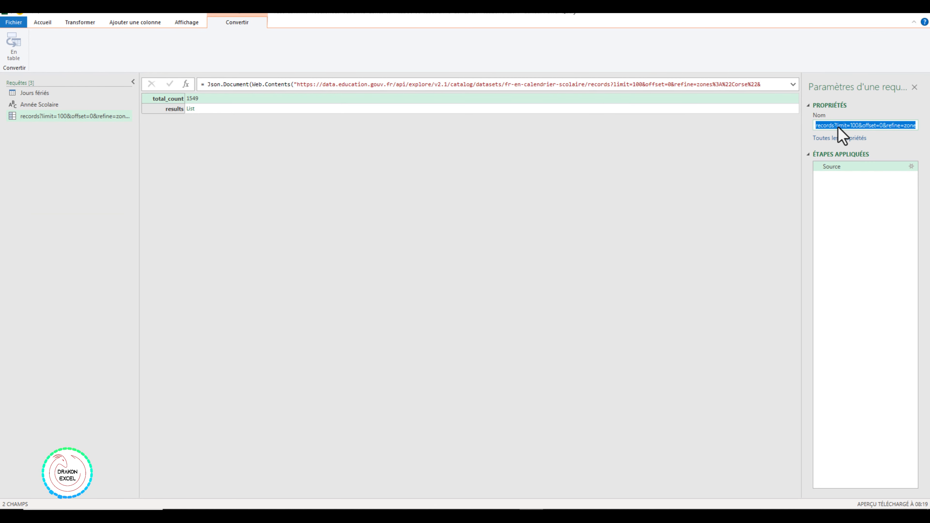
{"action": "type", "text": "Get"}
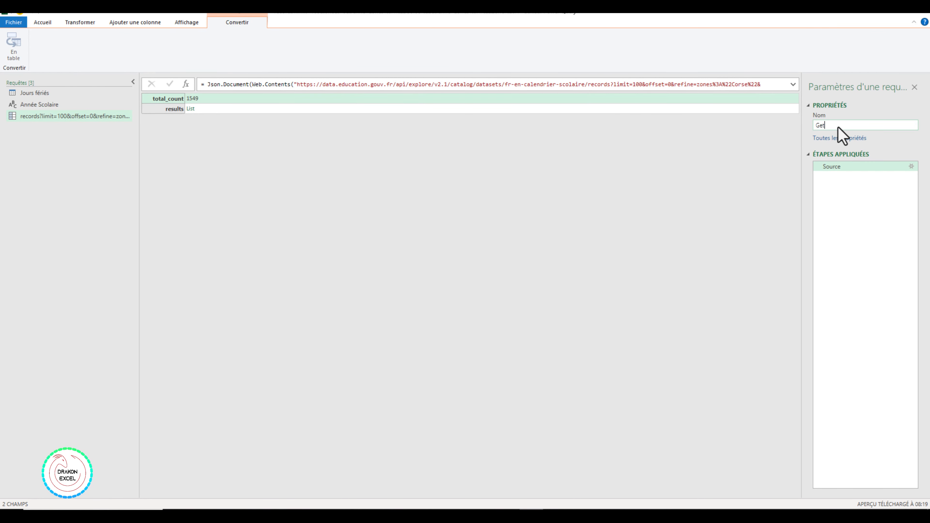
{"action": "type", "text": "Vacances"}
{"action": "key", "text": "Return"}
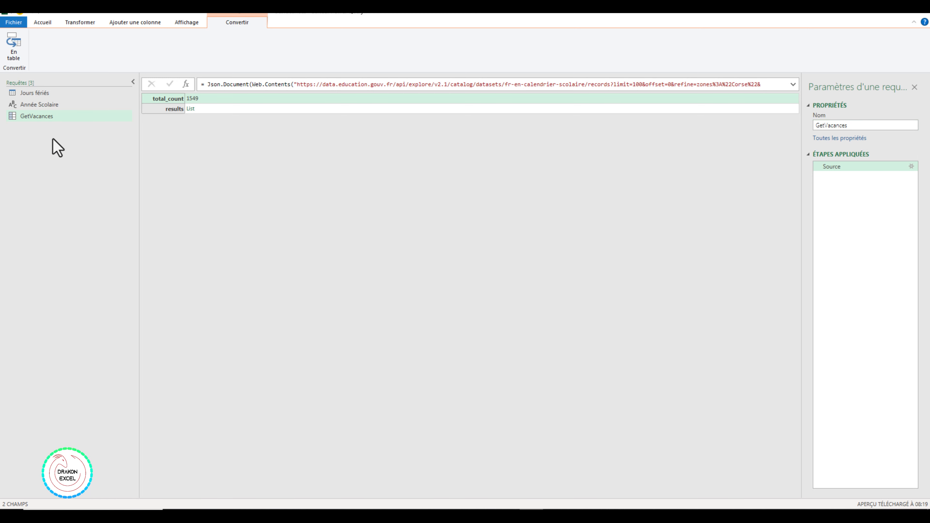
Duplicate the GetVacances query, name the copy Max and drill down into its total_count value
{"action": "right_click", "coordinate": [42, 117]}
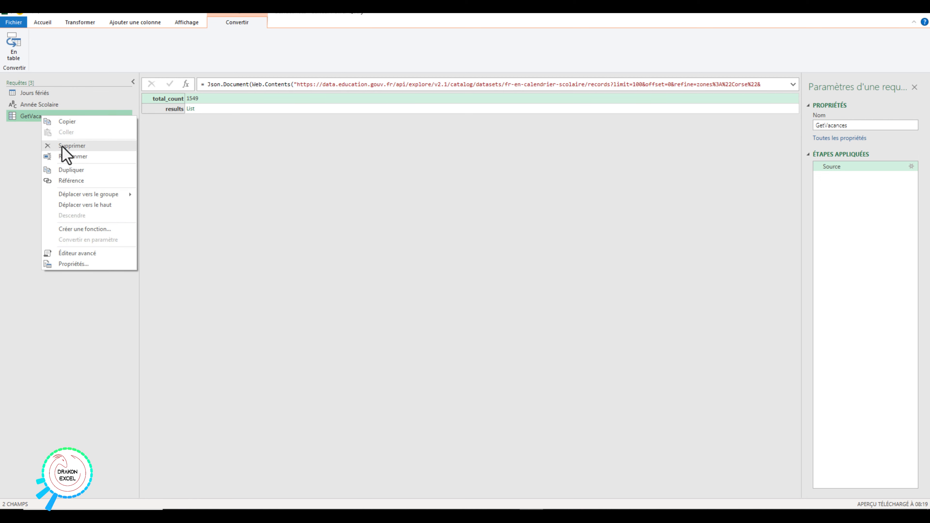
{"action": "left_click", "coordinate": [69, 170]}
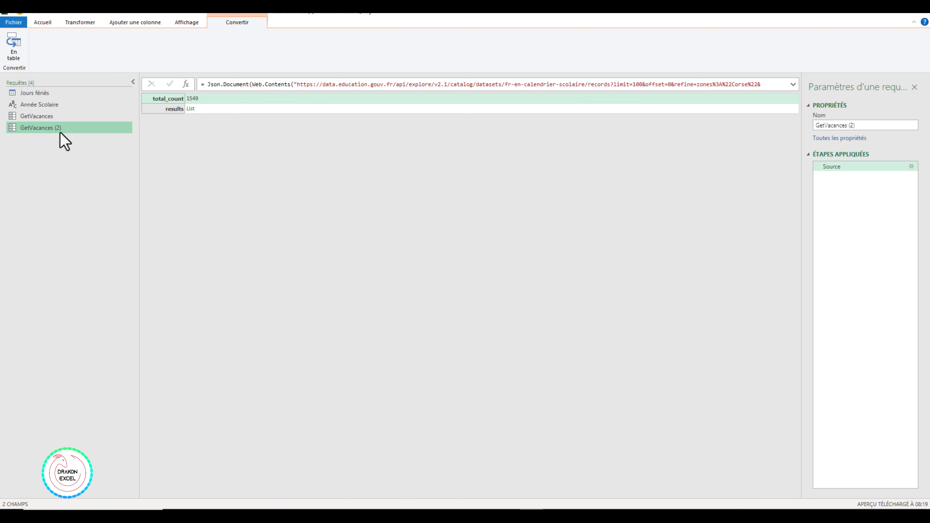
{"action": "left_click", "coordinate": [863, 125]}
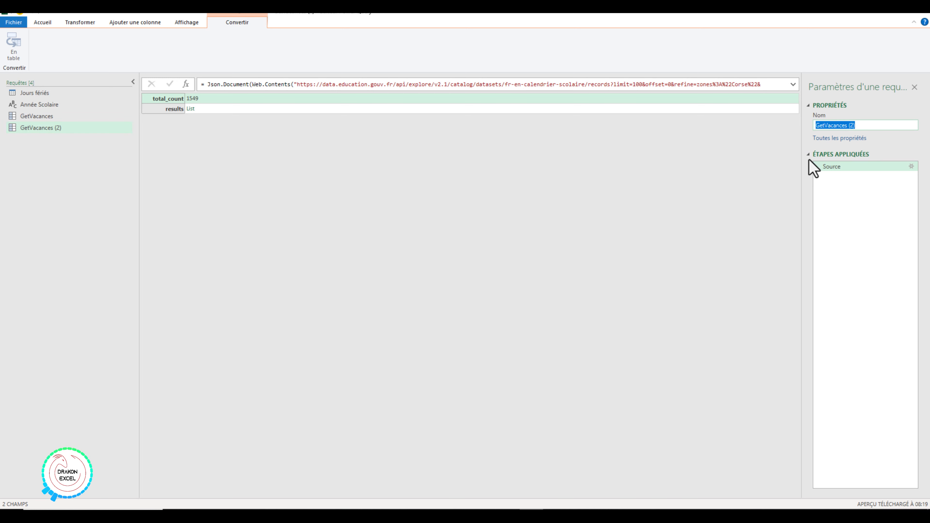
{"action": "type", "text": "Max"}
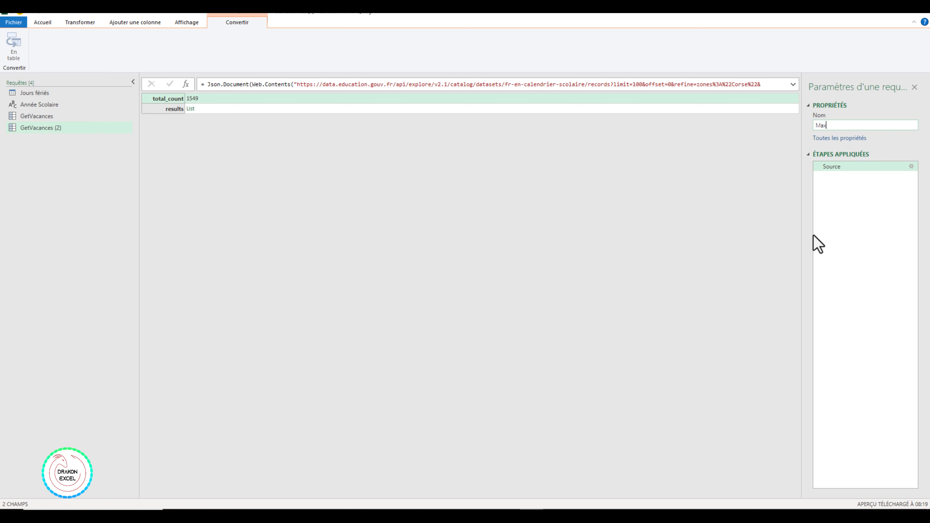
{"action": "key", "text": "Return"}
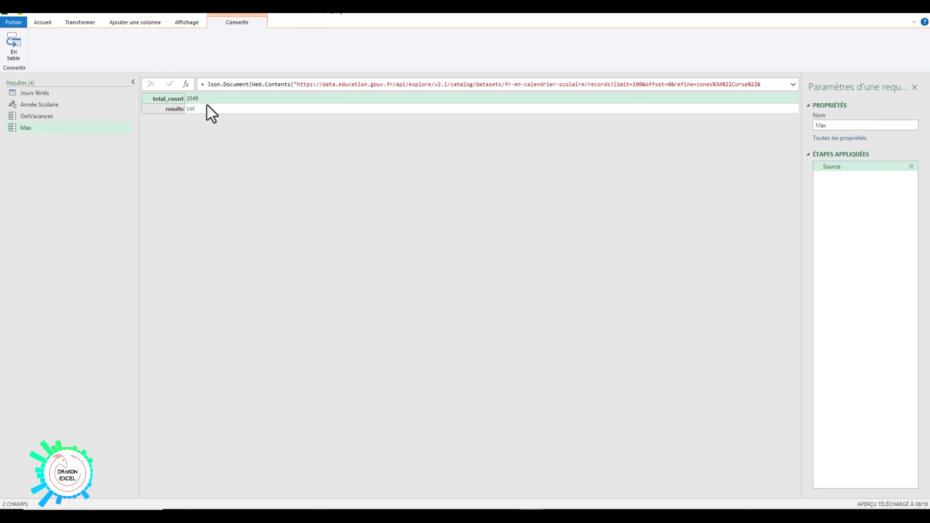
{"action": "right_click", "coordinate": [201, 99]}
{"action": "left_click", "coordinate": [225, 135]}
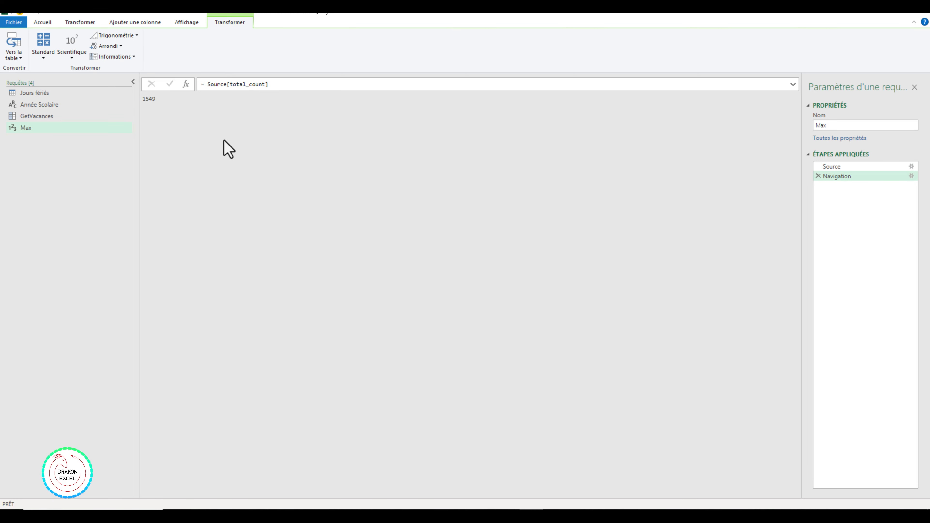
Divide the Max query's total_count value by 100
{"action": "left_click", "coordinate": [44, 48]}
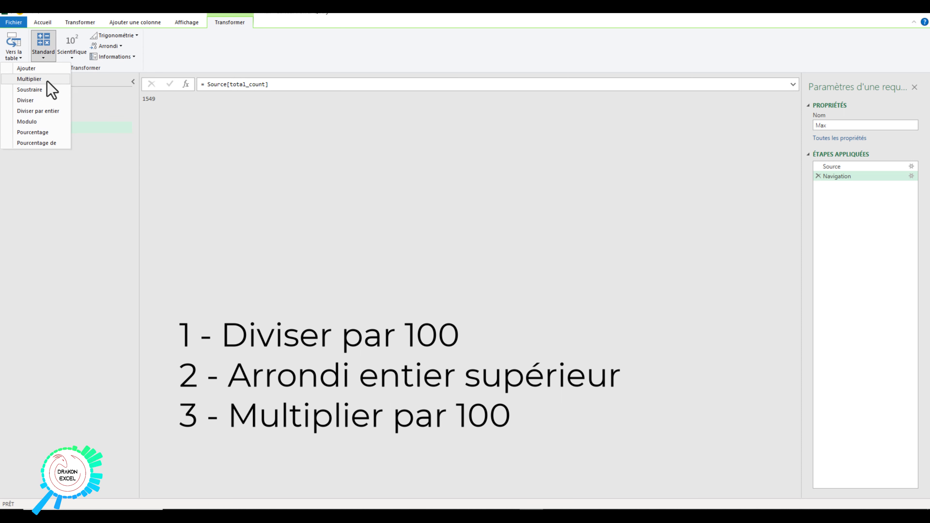
{"action": "left_click", "coordinate": [44, 99]}
{"action": "type", "text": "100"}
{"action": "key", "text": "Return"}
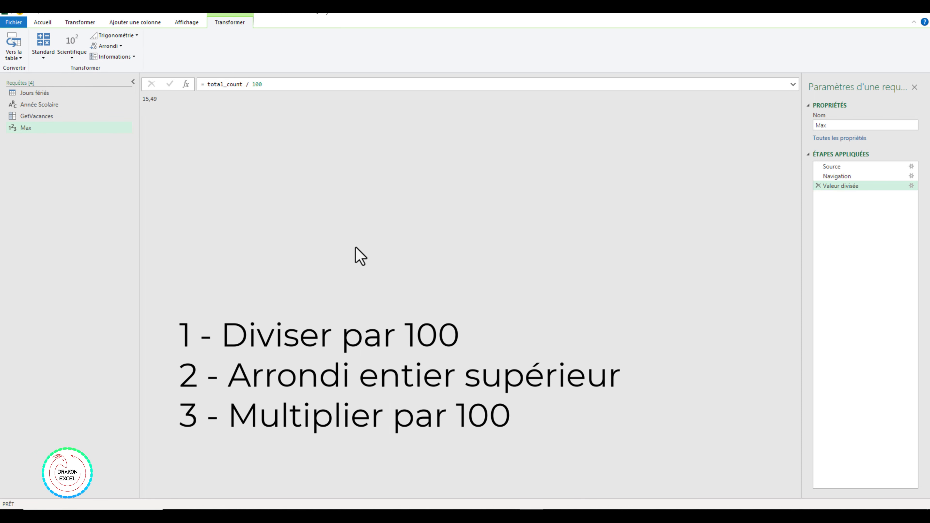
Round the divided value in Max up to the next whole number and multiply it by 100
{"action": "left_click", "coordinate": [110, 46]}
{"action": "left_click", "coordinate": [69, 68]}
{"action": "left_click", "coordinate": [43, 47]}
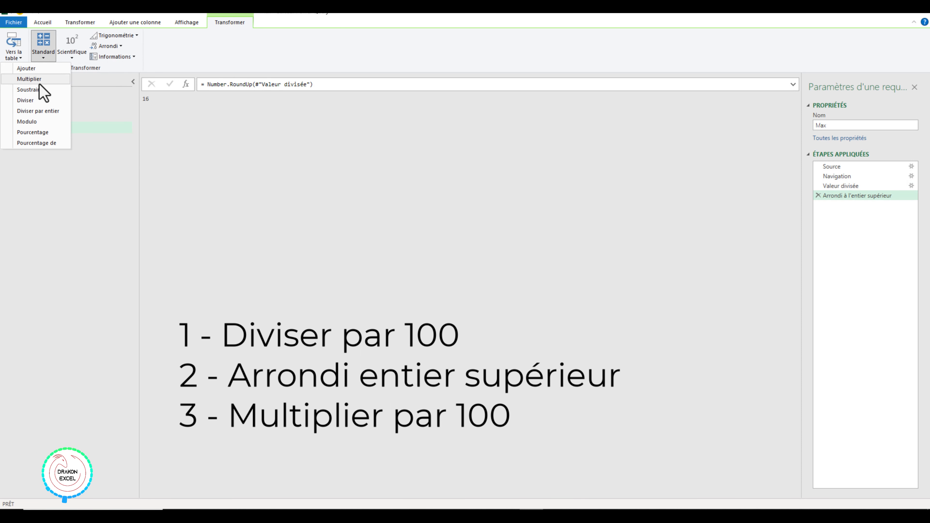
{"action": "left_click", "coordinate": [39, 83]}
{"action": "type", "text": "100"}
{"action": "key", "text": "Return"}
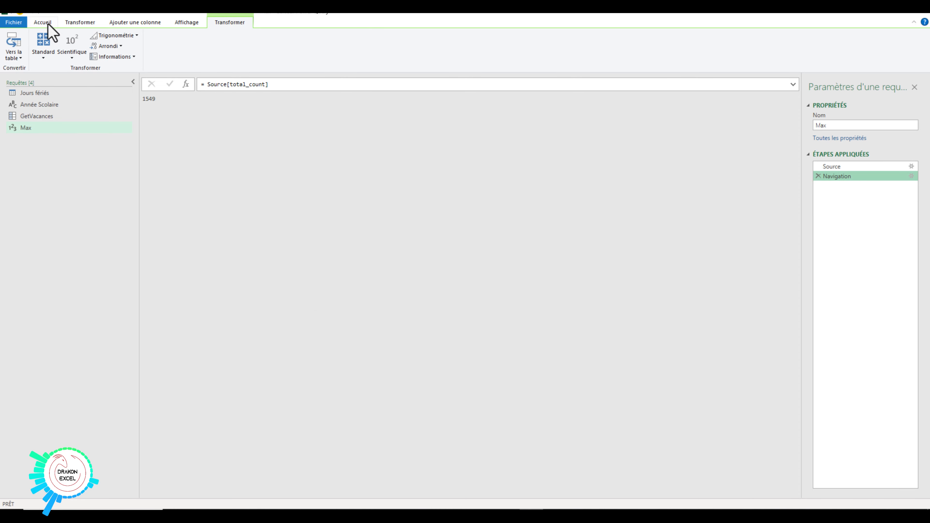
Open the Max query's M code and add a new step named #"Max" after total_count
{"action": "left_click", "coordinate": [42, 22]}
{"action": "left_click", "coordinate": [88, 46]}
{"action": "left_click", "coordinate": [363, 160]}
{"action": "type", "text": ","}
{"action": "key", "text": "Return"}
{"action": "type", "text": "#\"Max\"="}
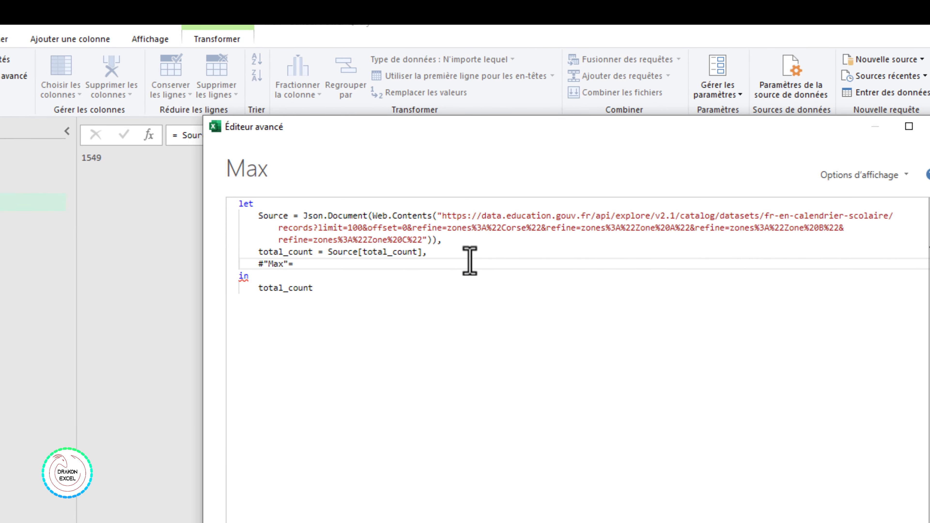
Define the #"Max" step as Number.RoundUp(total_count/100)*100
{"action": "type", "text": "Number.Ro"}
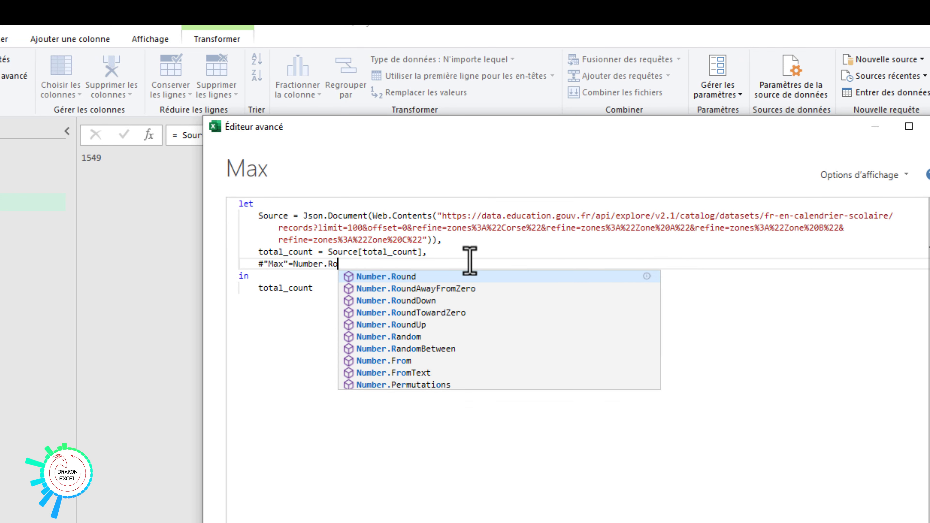
{"action": "type", "text": "u"}
{"action": "key", "text": "Down"}
{"action": "key", "text": "Down"}
{"action": "key", "text": "Down"}
{"action": "key", "text": "Down"}
{"action": "key", "text": "Tab"}
{"action": "type", "text": "(total_count/10"}
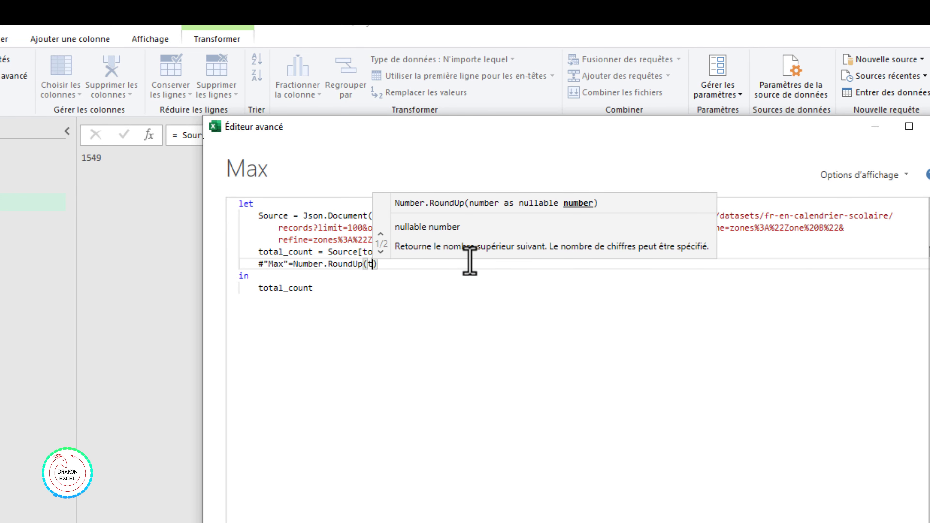
{"action": "type", "text": "0"}
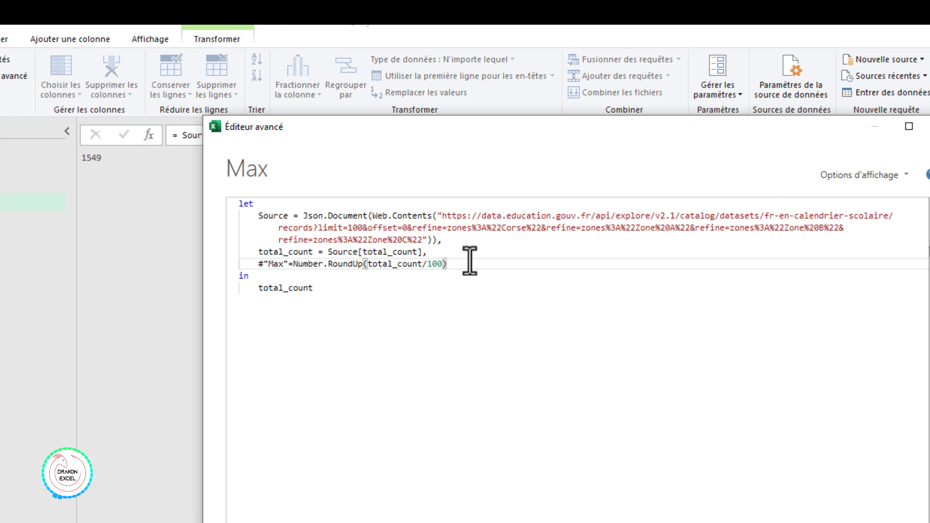
Make the Max query return the #"Max" step instead of total_count and apply the code
{"action": "double_click", "coordinate": [261, 287]}
{"action": "type", "text": "Ma"}
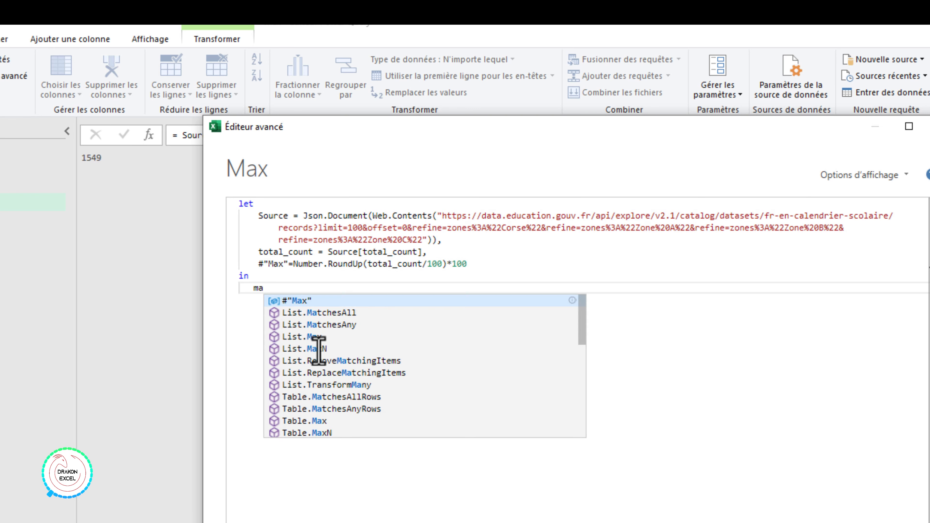
{"action": "key", "text": "Tab"}
{"action": "left_click", "coordinate": [644, 420]}
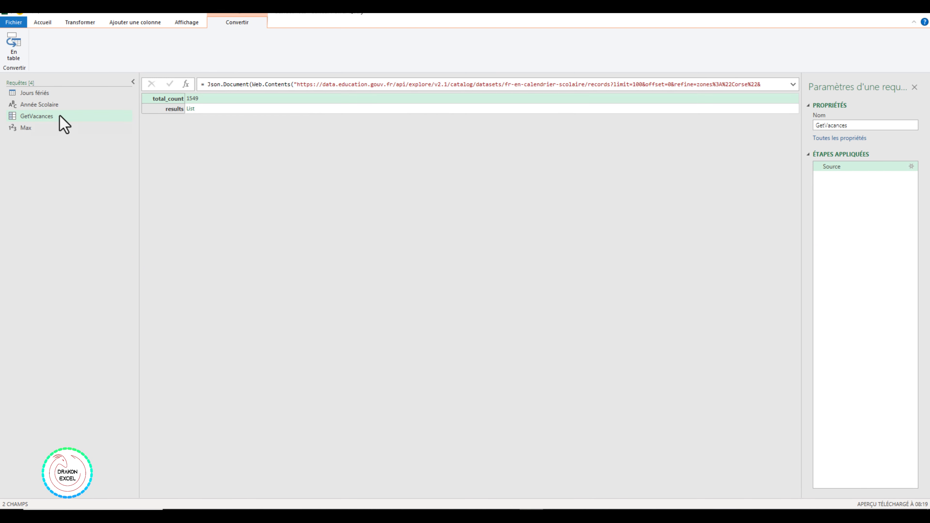
Turn the GetVacances query into a function by adding (_offset)=> before the let in its M code
{"action": "left_click", "coordinate": [48, 23]}
{"action": "left_click", "coordinate": [92, 46]}
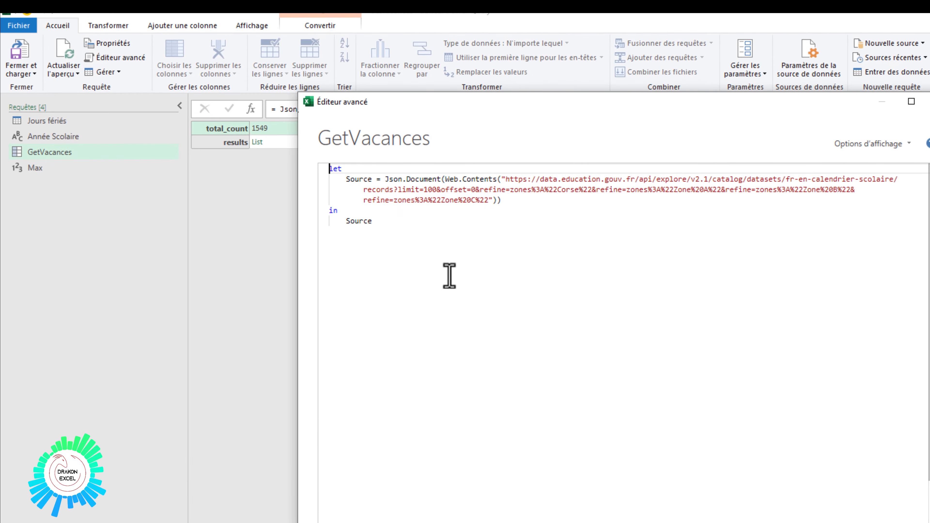
{"action": "key", "text": "Up"}
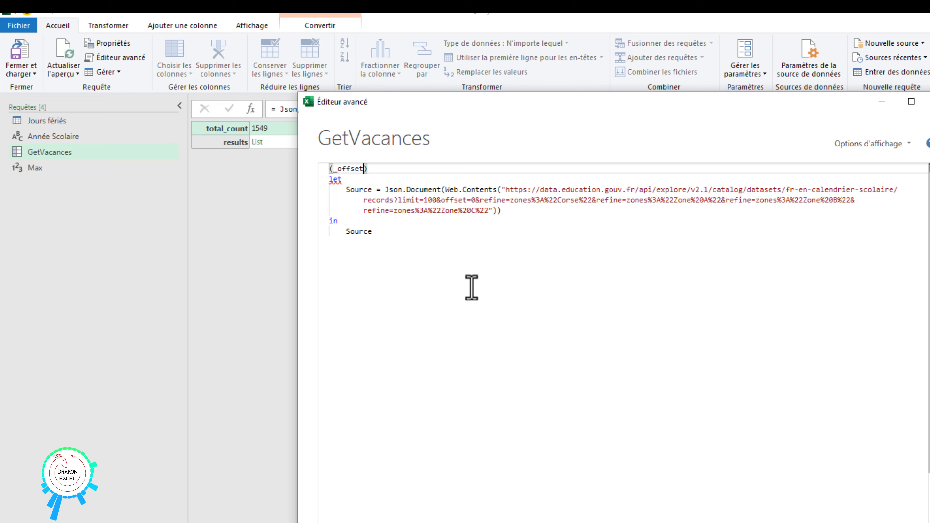
{"action": "type", "text": "(_offset)=>"}
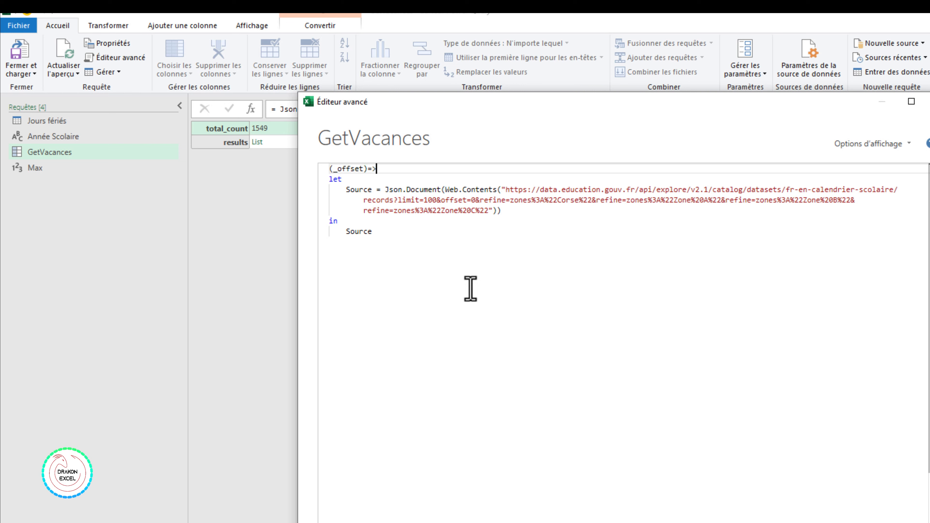
Close the URL string after offset= in GetVacances and concatenate Text.From(_offset) to it
{"action": "left_click", "coordinate": [516, 214]}
{"action": "left_click", "coordinate": [472, 200]}
{"action": "left_click", "coordinate": [488, 202]}
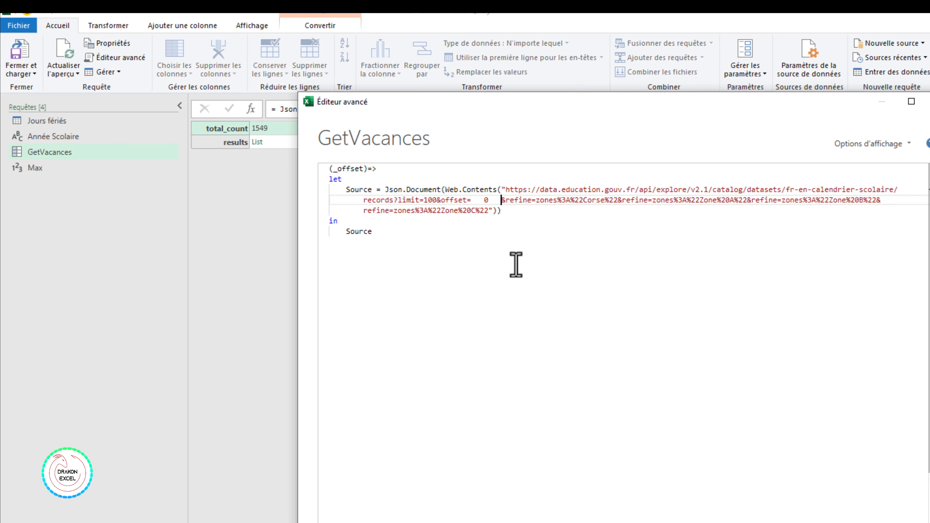
{"action": "left_click", "coordinate": [472, 200]}
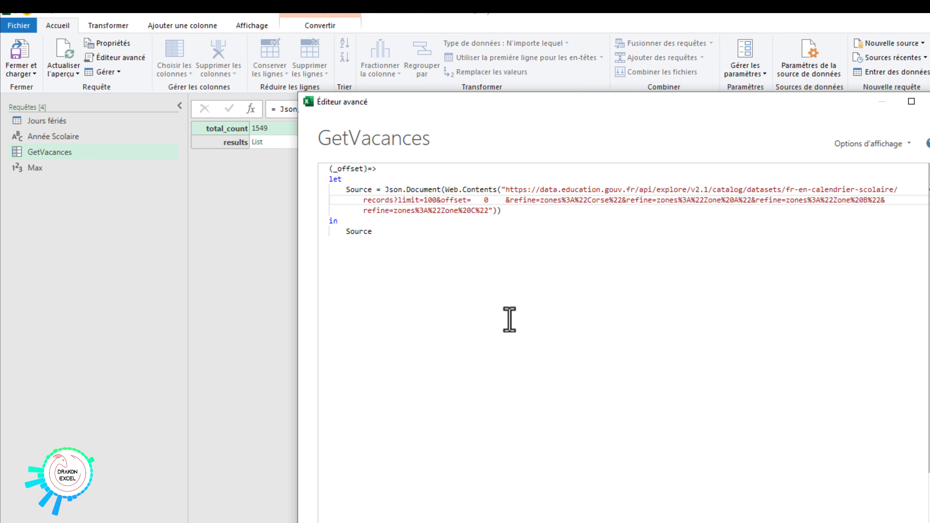
{"action": "type", "text": "\" & Te"}
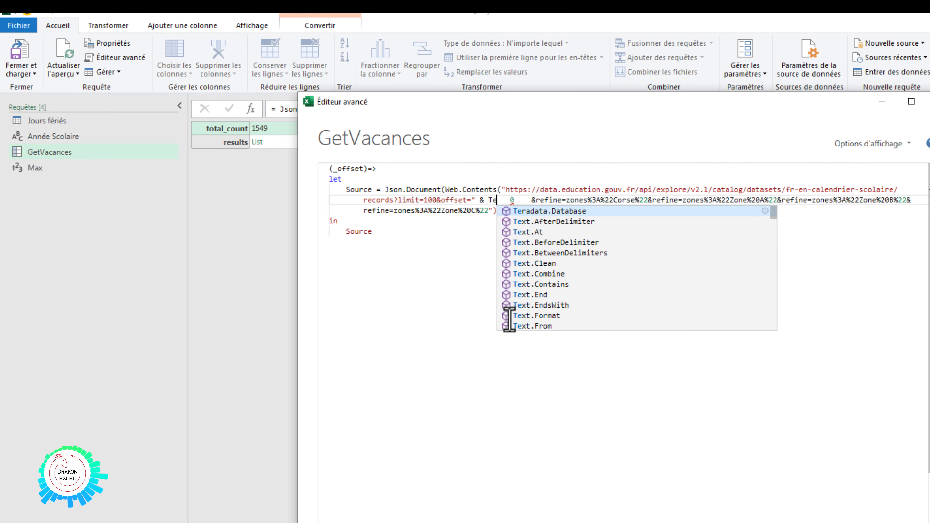
{"action": "type", "text": "xt."}
{"action": "left_click", "coordinate": [510, 317]}
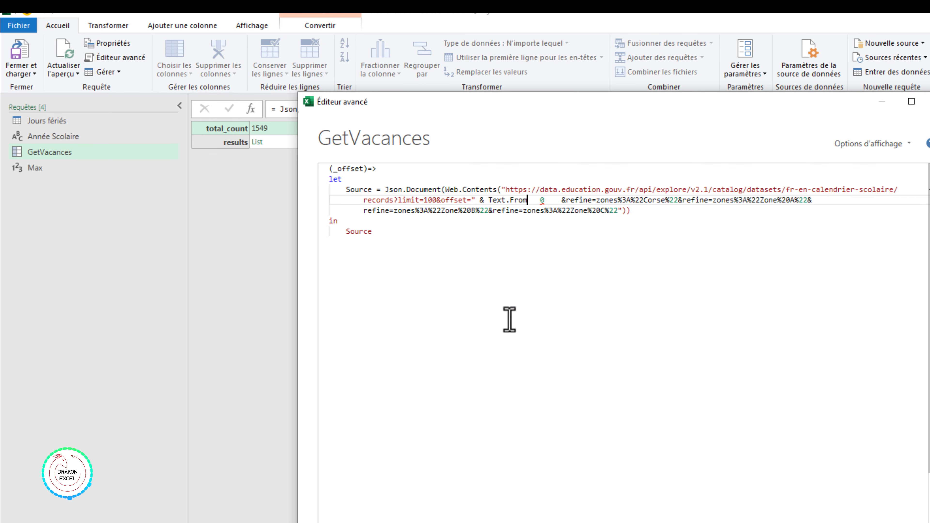
{"action": "type", "text": "(_offset"}
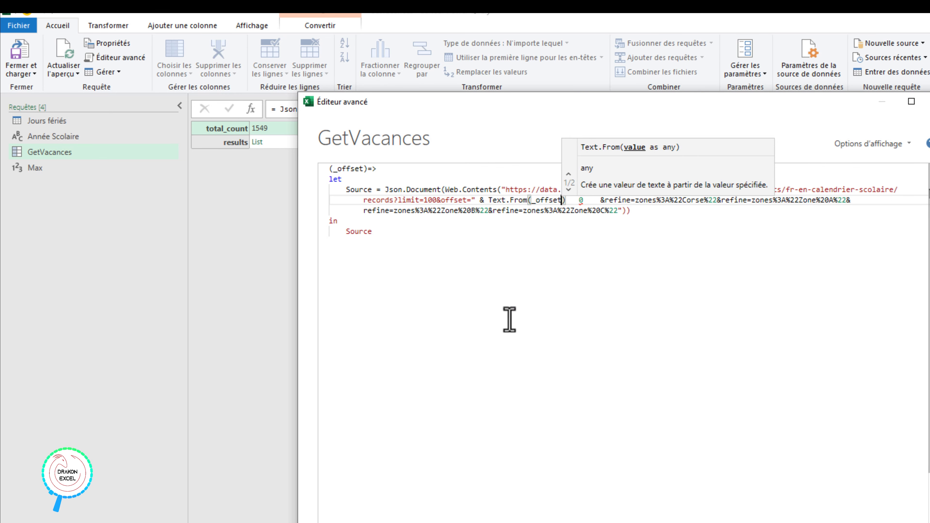
Remove the fixed 0 offset, join the remaining refine parameters as a quoted string with &, and apply the code
{"action": "type", "text": ") &"}
{"action": "key", "text": "Delete"}
{"action": "key", "text": "Delete"}
{"action": "type", "text": "\""}
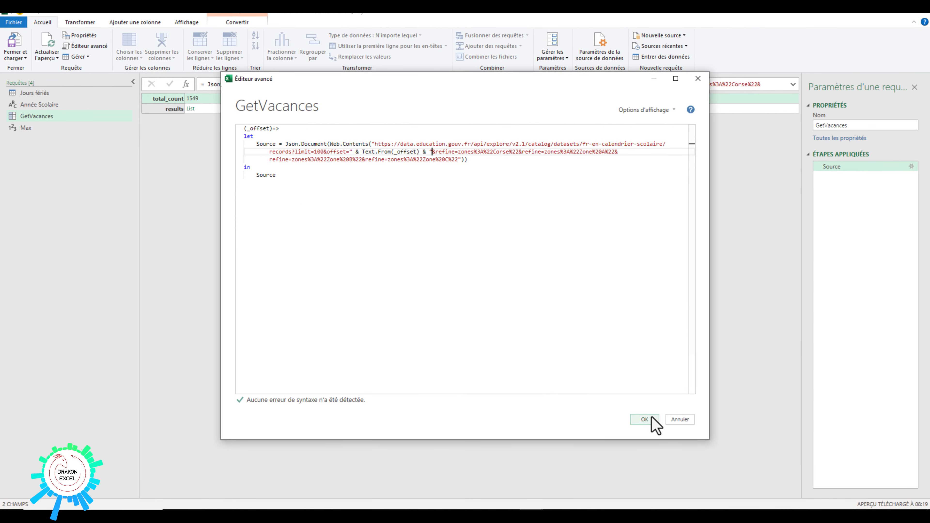
{"action": "left_click", "coordinate": [650, 420]}
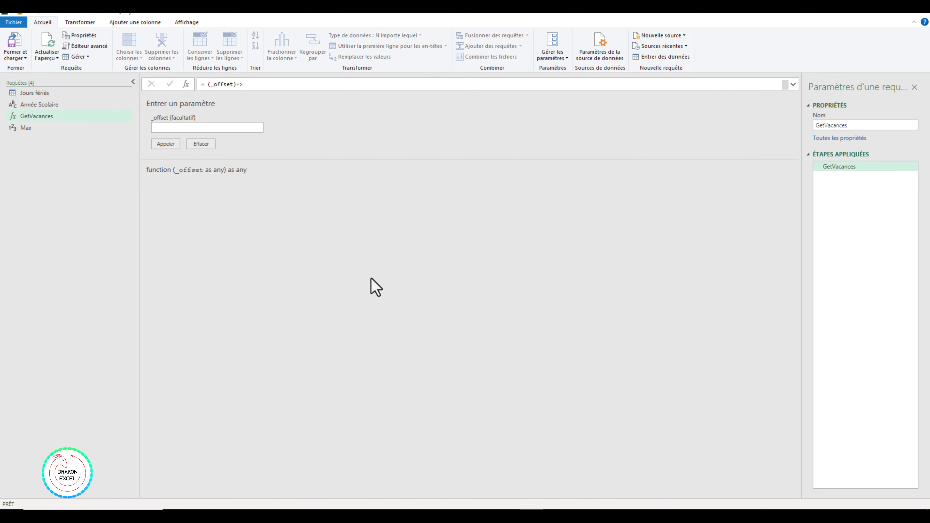
Test the GetVacances function with an _offset of 100 and drill into the returned results list
{"action": "left_click", "coordinate": [174, 128]}
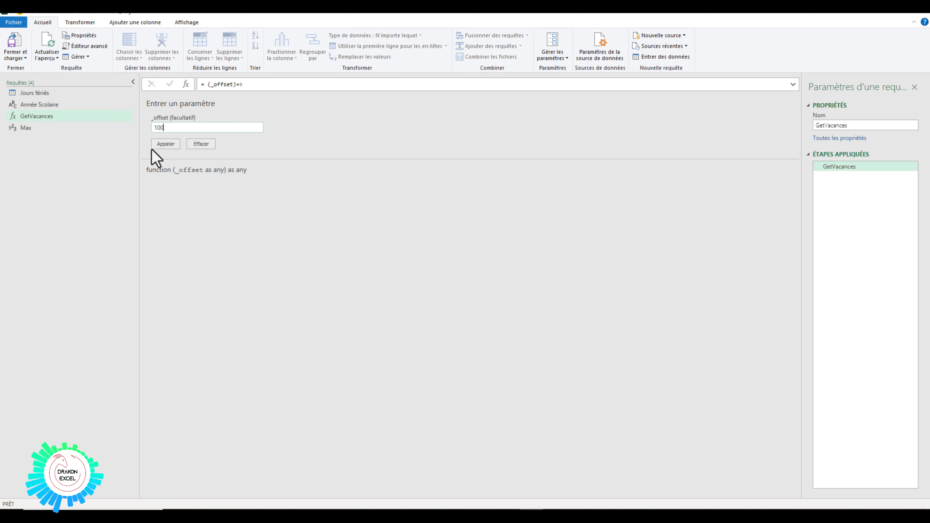
{"action": "left_click", "coordinate": [165, 144]}
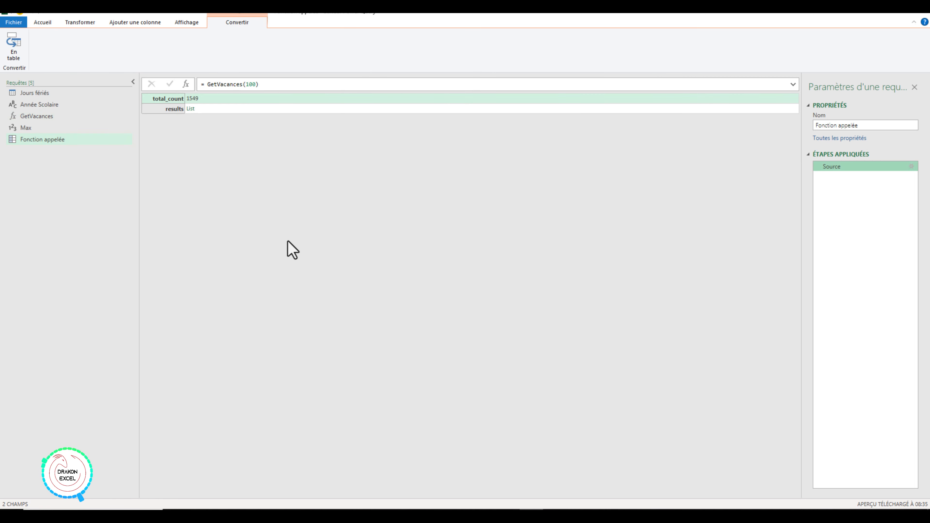
{"action": "left_click", "coordinate": [190, 108]}
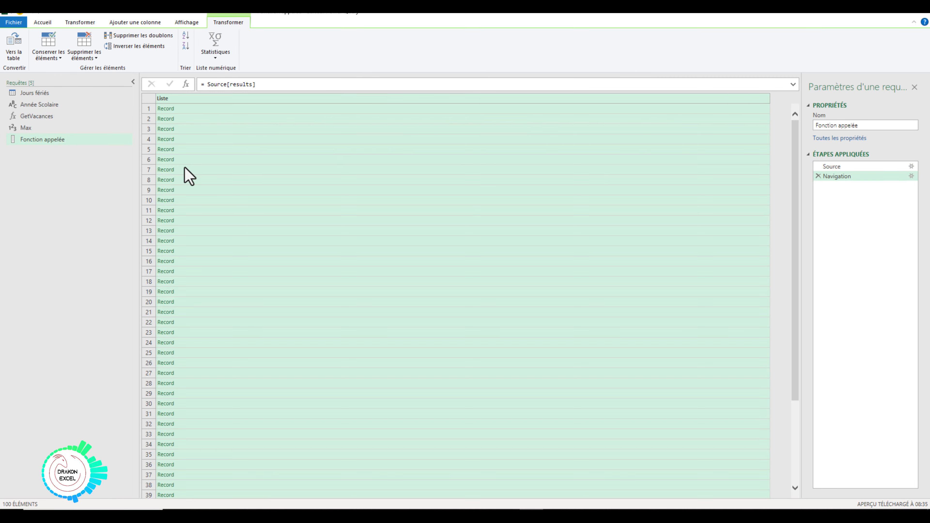
Convert the test results list to a table and expand Column1 into all its fields without the column-name prefix
{"action": "left_click", "coordinate": [14, 46]}
{"action": "left_click", "coordinate": [571, 300]}
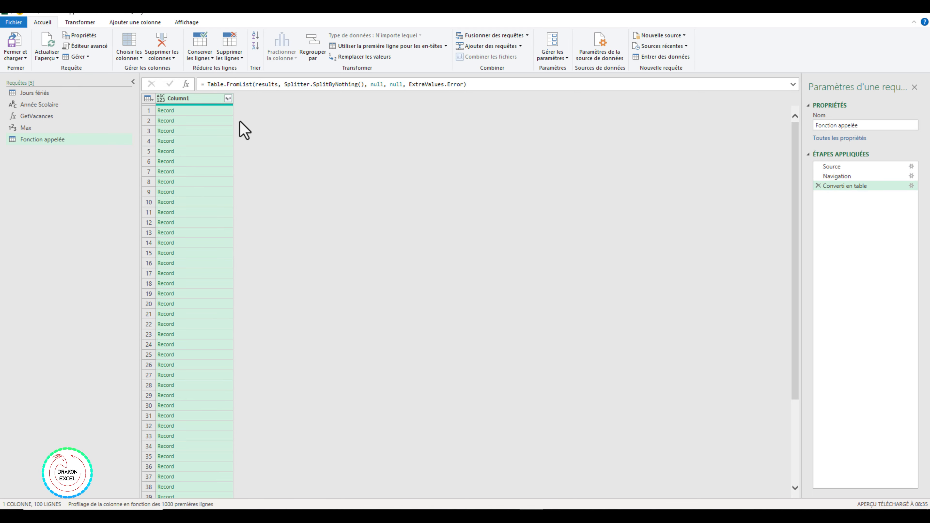
{"action": "left_click", "coordinate": [228, 98]}
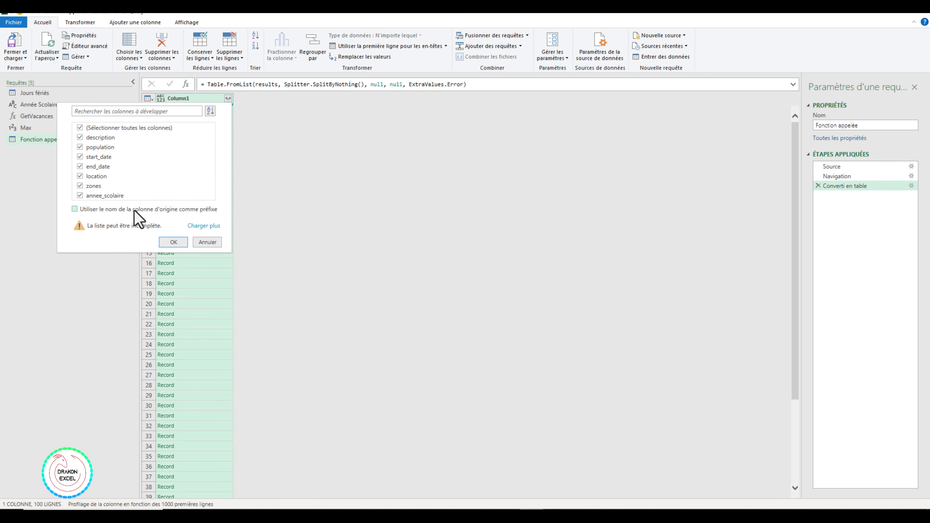
{"action": "left_click", "coordinate": [174, 242]}
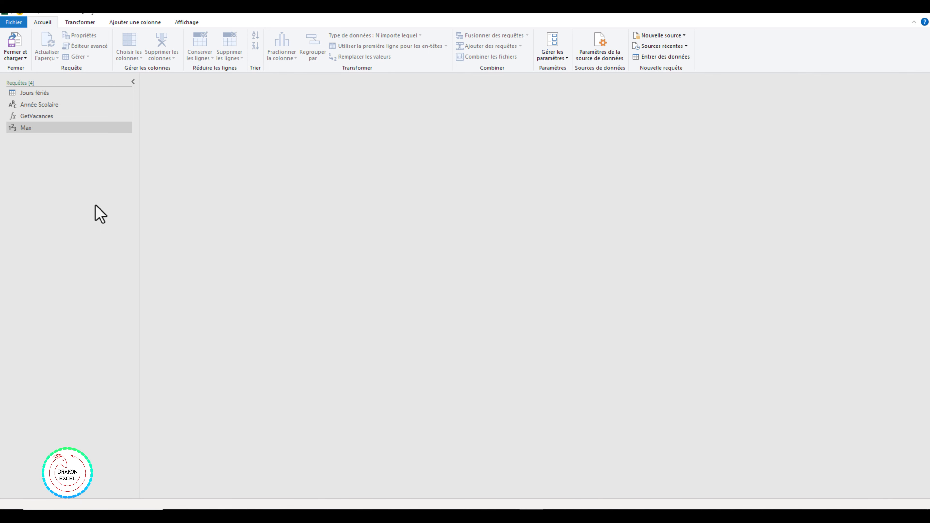
Create a blank query and replace its empty source with a List.Generate( ) call in the M code
{"action": "left_click", "coordinate": [684, 35]}
{"action": "mouse_move", "coordinate": [674, 69]}
{"action": "left_click", "coordinate": [595, 159]}
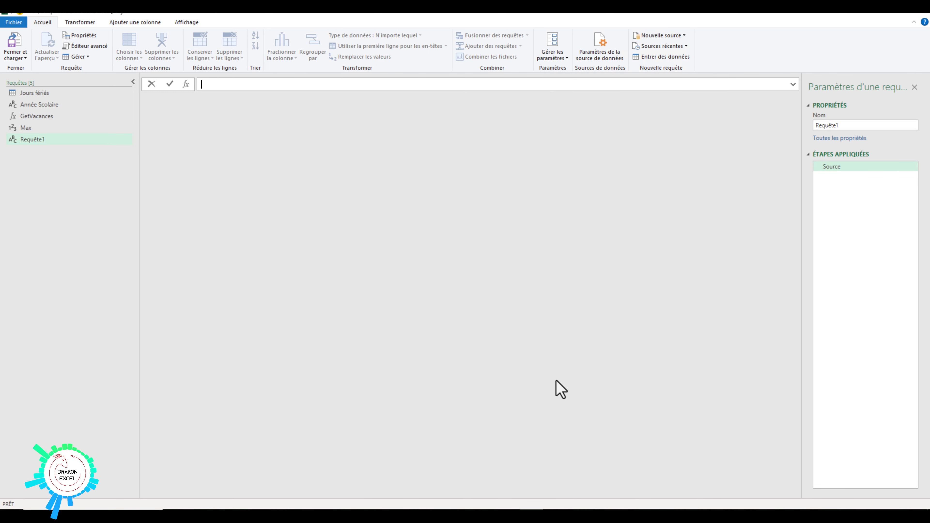
{"action": "left_click", "coordinate": [88, 46]}
{"action": "double_click", "coordinate": [289, 135]}
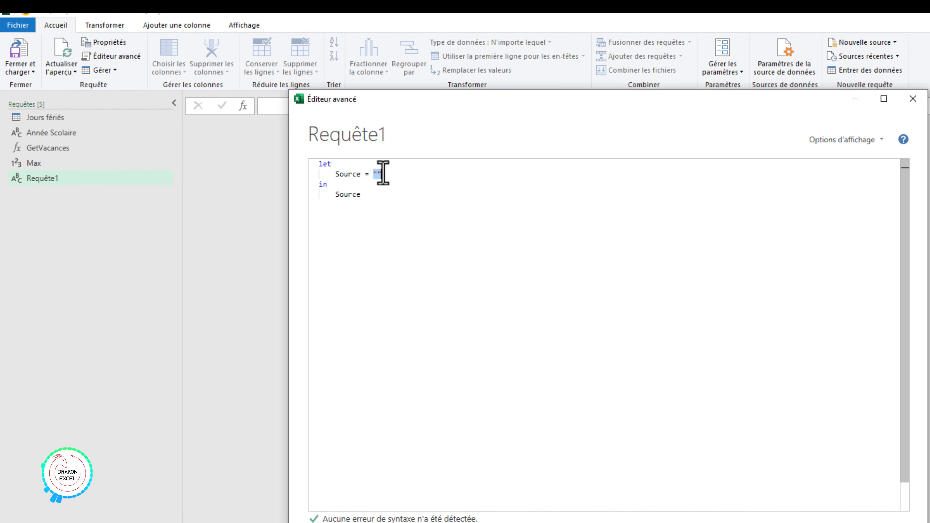
{"action": "type", "text": "List.Generate("}
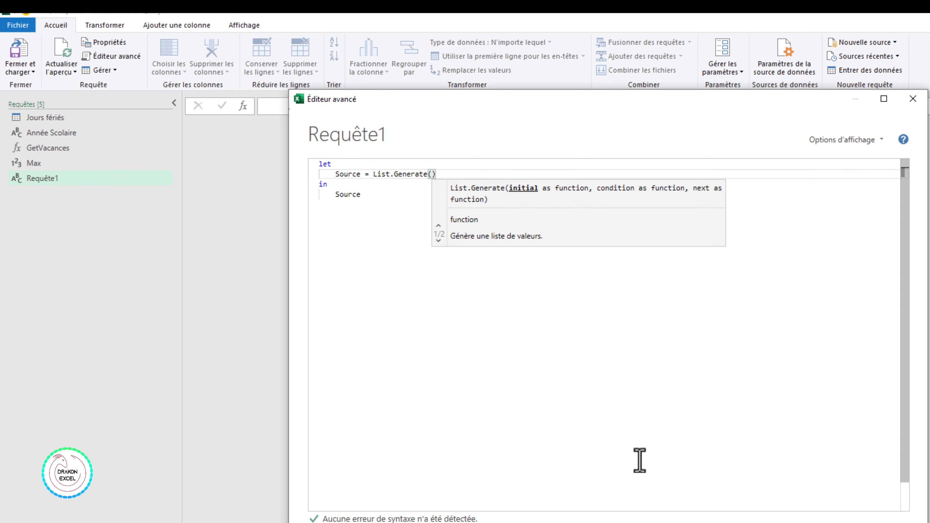
{"action": "key", "text": "Return"}
Fill List.Generate with start ()=>0, condition each _<=400 and increment each _ +100, and apply the code
{"action": "type", "text": "()="}
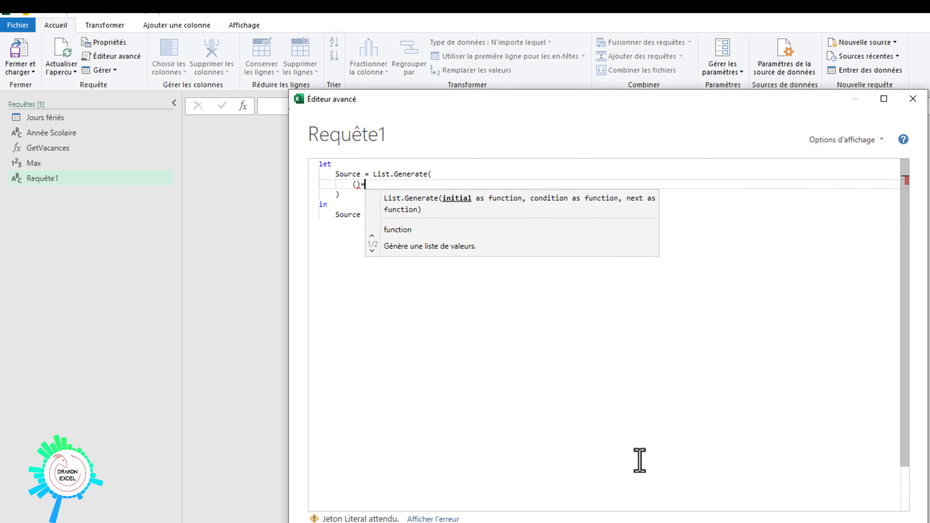
{"action": "type", "text": ">0,"}
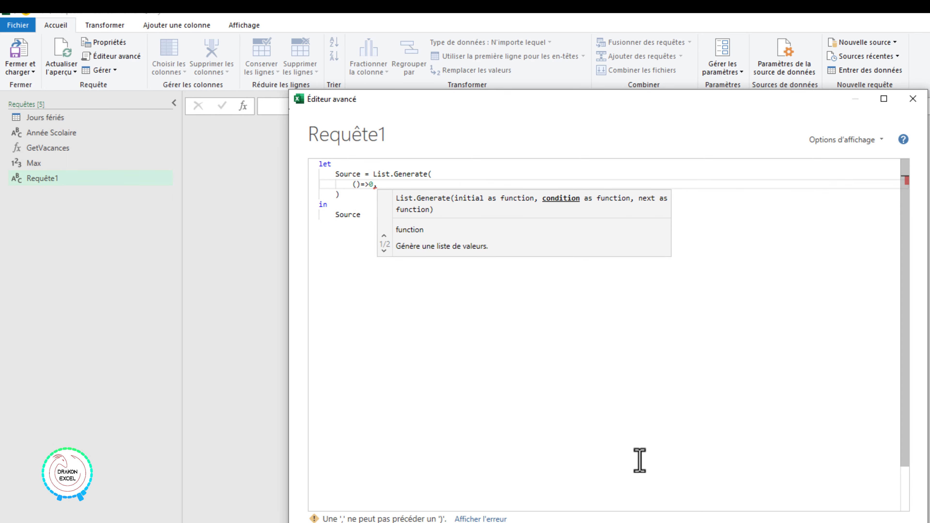
{"action": "key", "text": "Return"}
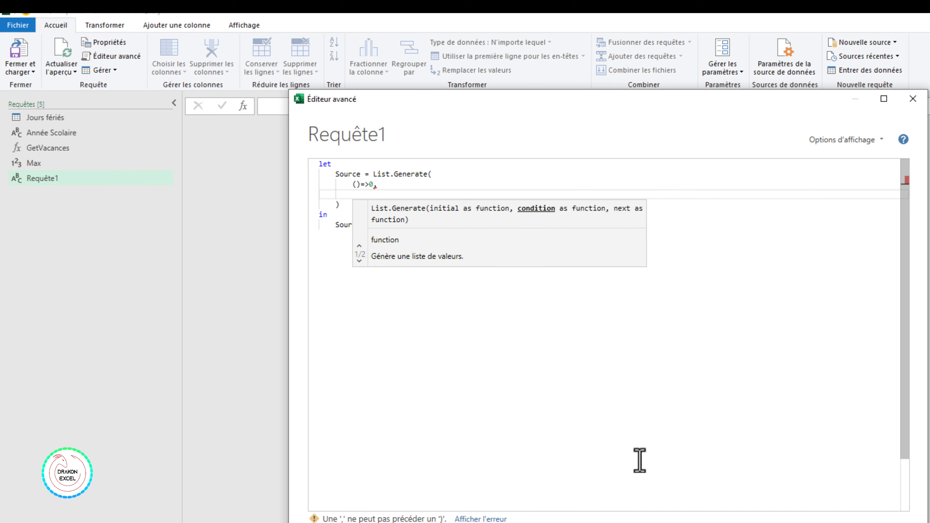
{"action": "type", "text": "each "}
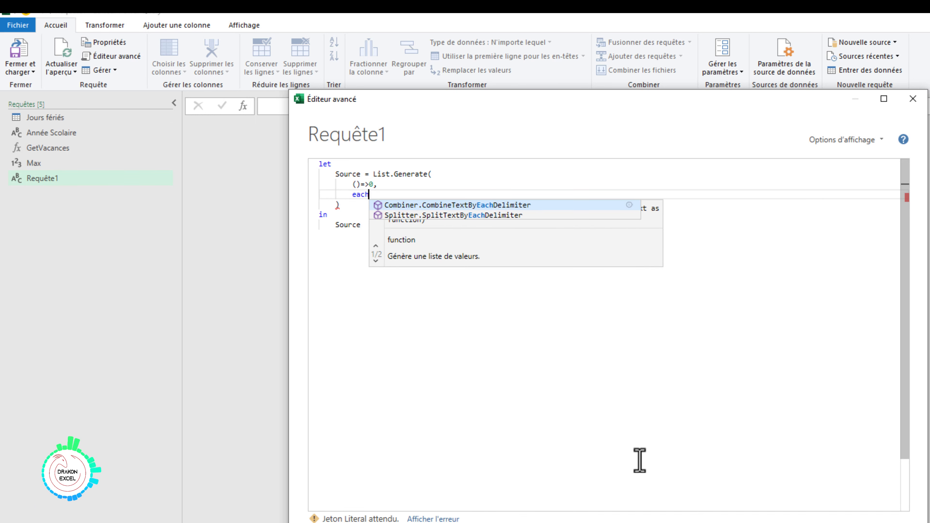
{"action": "type", "text": "_<=40"}
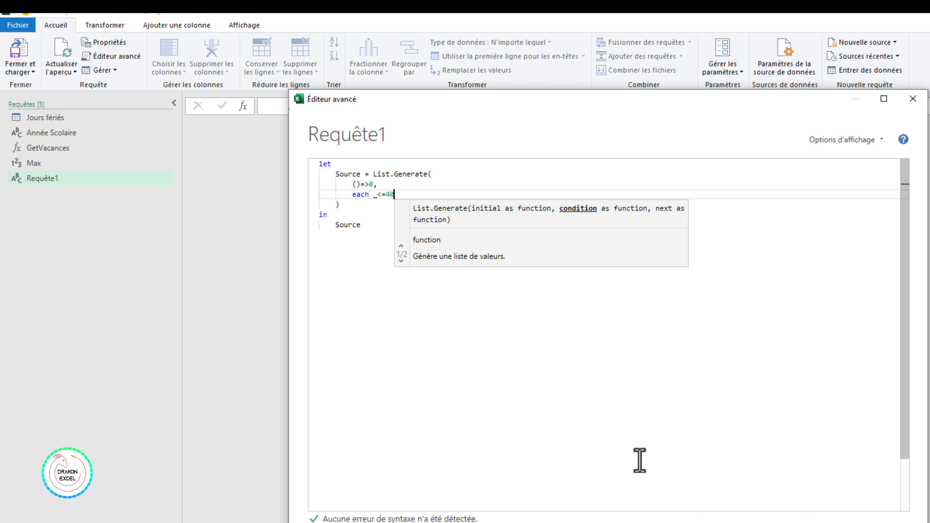
{"action": "type", "text": "0,"}
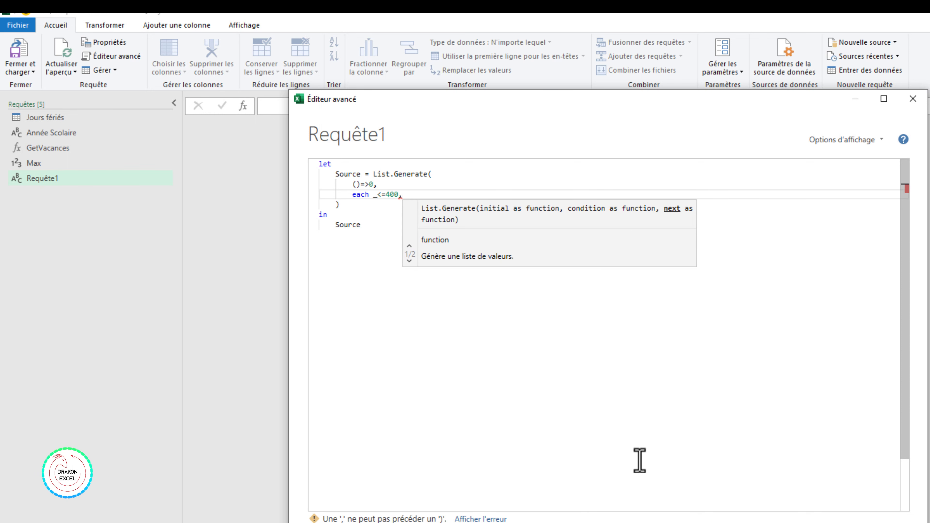
{"action": "key", "text": "Return"}
{"action": "type", "text": "each"}
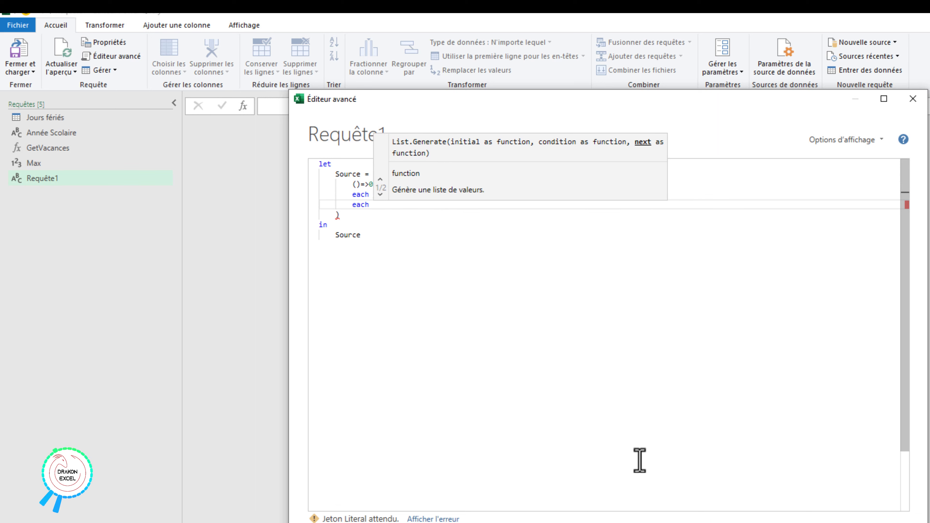
{"action": "type", "text": " _ +100"}
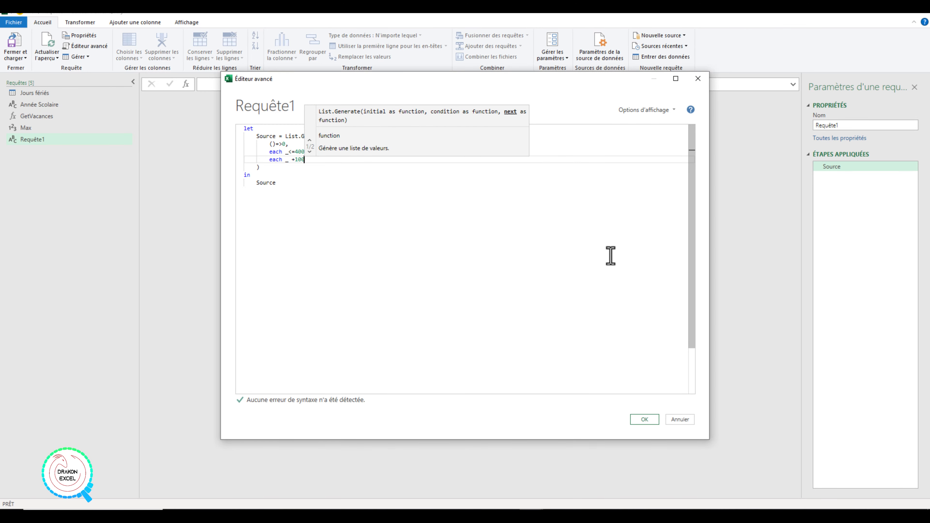
{"action": "left_click", "coordinate": [828, 522]}
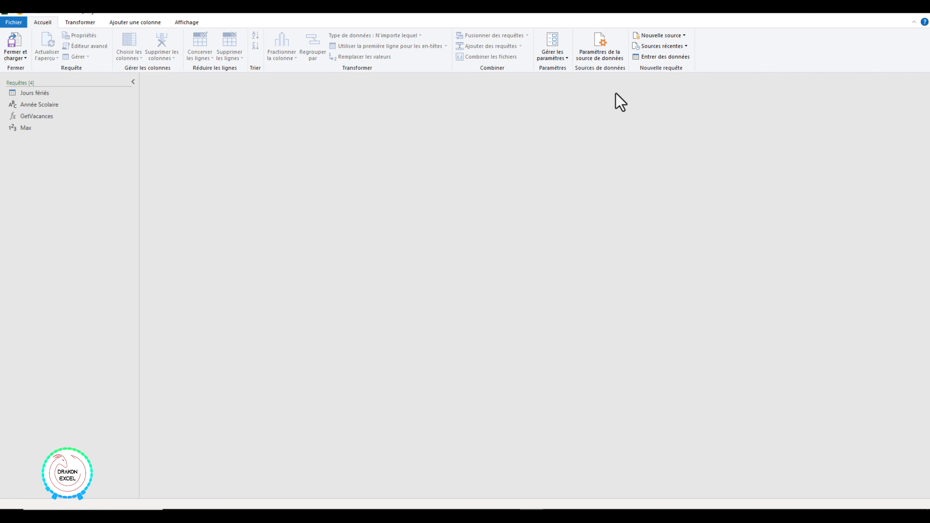
Add another blank query and set its Source to a multi-line List.Generate( ) call in the M code
{"action": "left_click", "coordinate": [683, 35]}
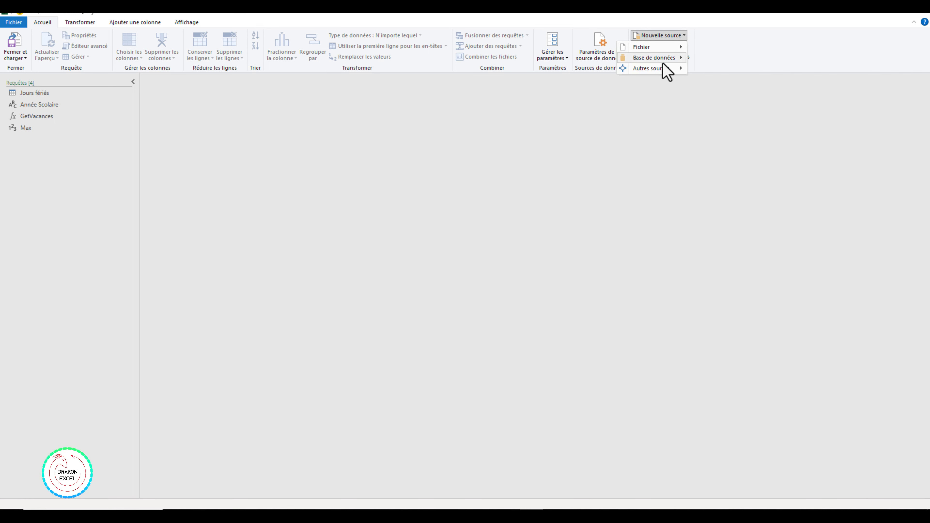
{"action": "mouse_move", "coordinate": [662, 69]}
{"action": "left_click", "coordinate": [591, 161]}
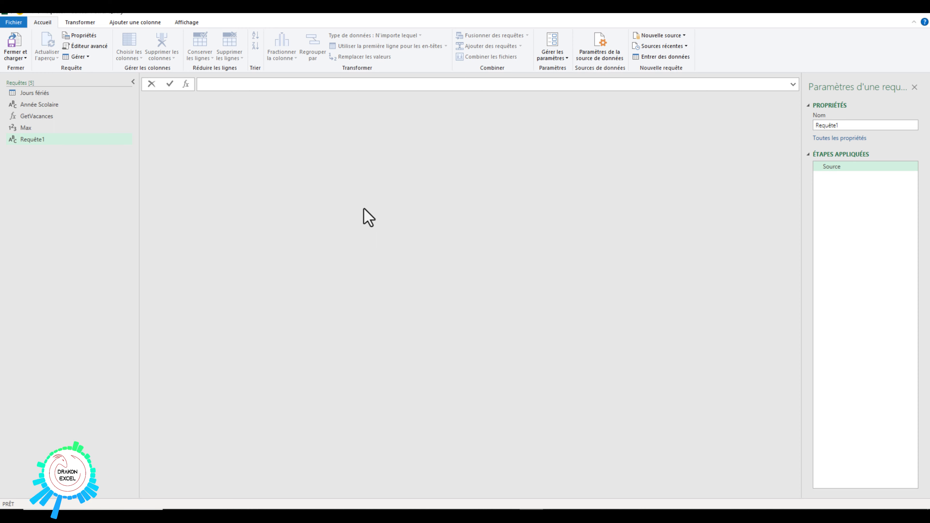
{"action": "left_click", "coordinate": [89, 46]}
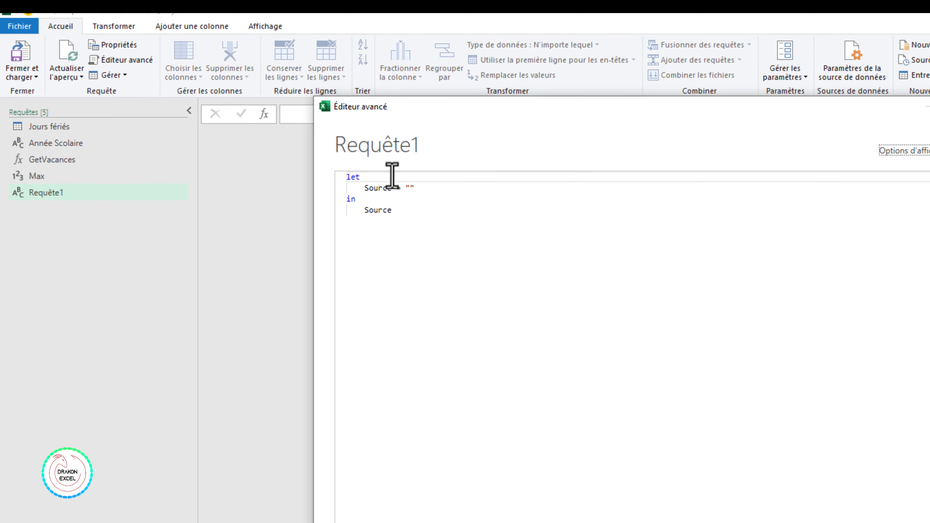
{"action": "double_click", "coordinate": [409, 188]}
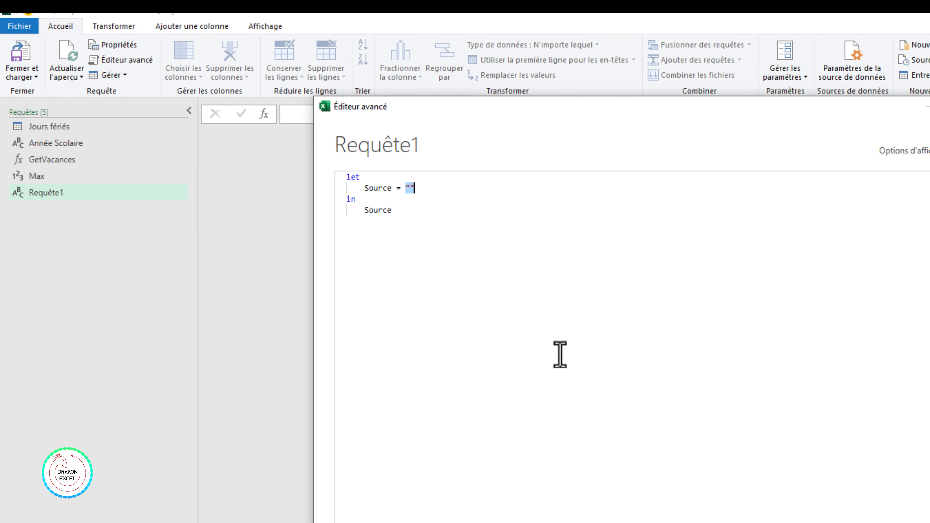
{"action": "type", "text": "List.G"}
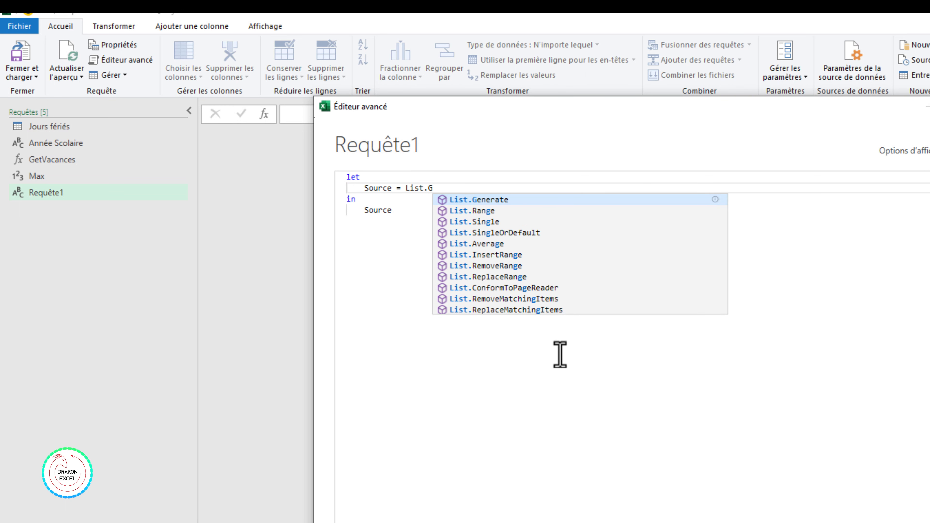
{"action": "key", "text": "Tab"}
{"action": "type", "text": "("}
{"action": "key", "text": "Return"}
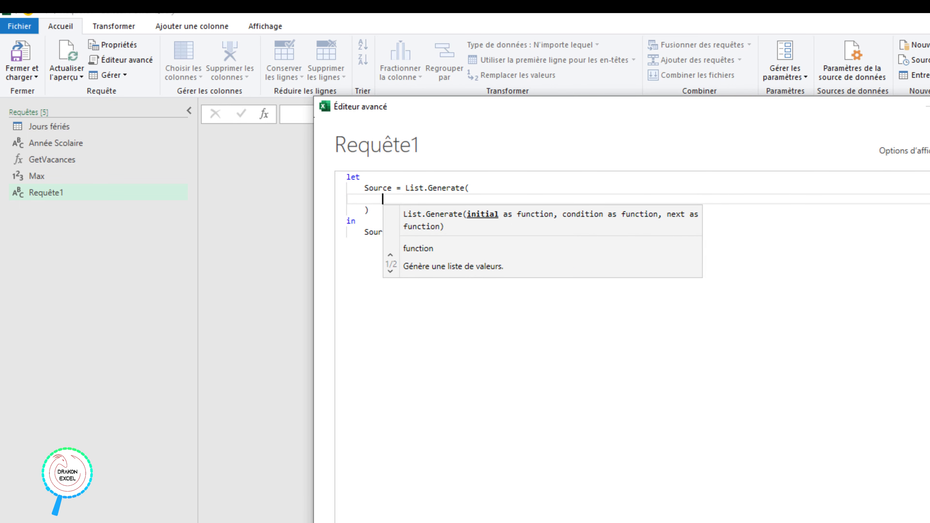
Give List.Generate the start () => [ Offset = 100, Vacances= GetVacances( 0 ) ] and the condition each [Offset] <=Max
{"action": "type", "text": "() => [ Offset = 100, Vacances= GetVacances( 0 ) ],"}
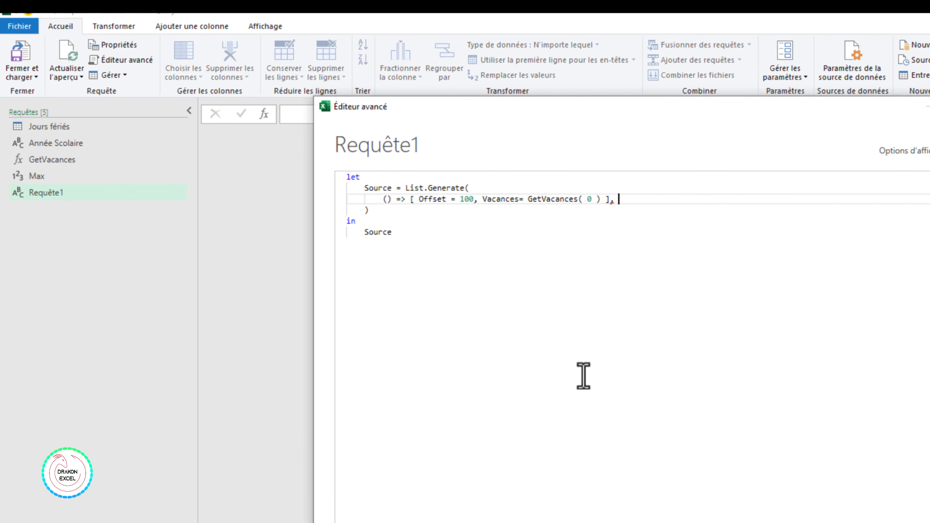
{"action": "key", "text": "Return"}
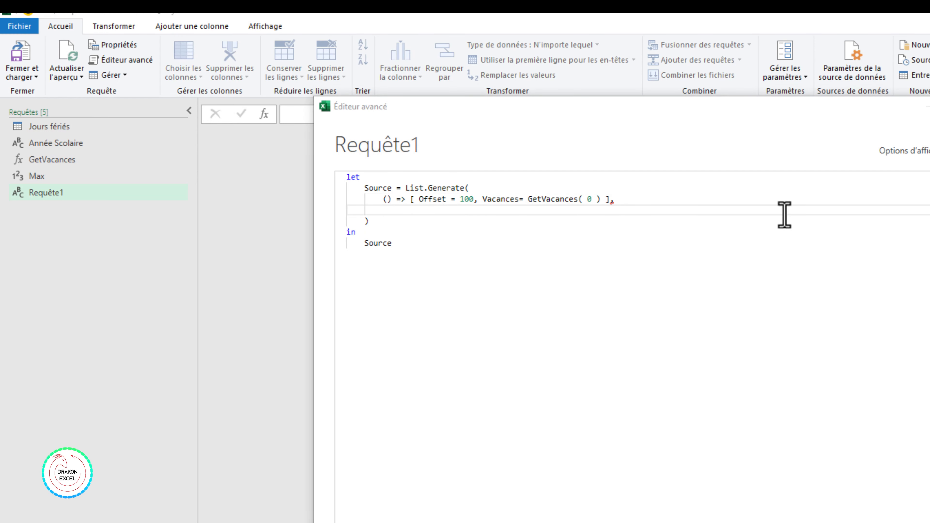
{"action": "type", "text": "each [Offset] <=Max,"}
{"action": "key", "text": "Return"}
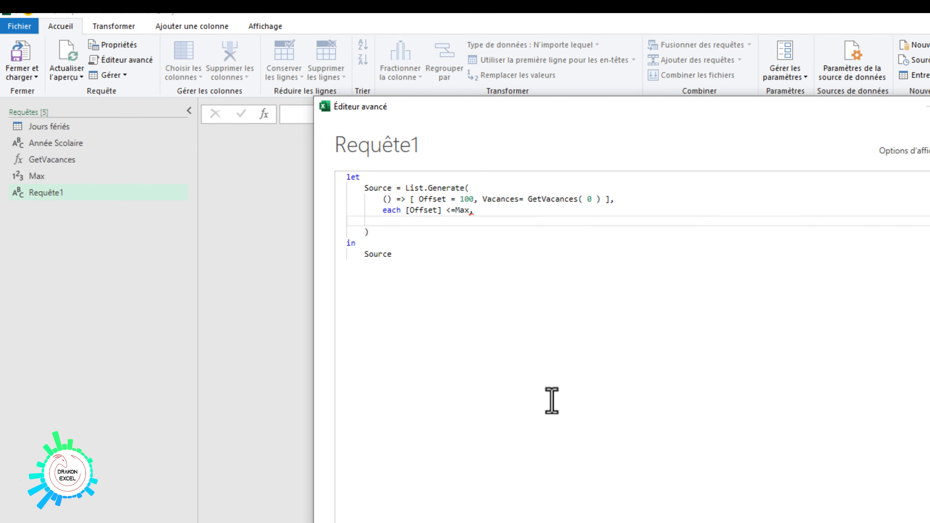
Add each [Vacances = GetVacances([Offset]), Offset = [Offset] + 100 ] and the selector each [Vacances][results], and apply the code
{"action": "key", "text": "alt+Tab"}
{"action": "type", "text": "each [Vacances =  GetVacances([Offset]), Offset = [Offset] + 100 ] ,"}
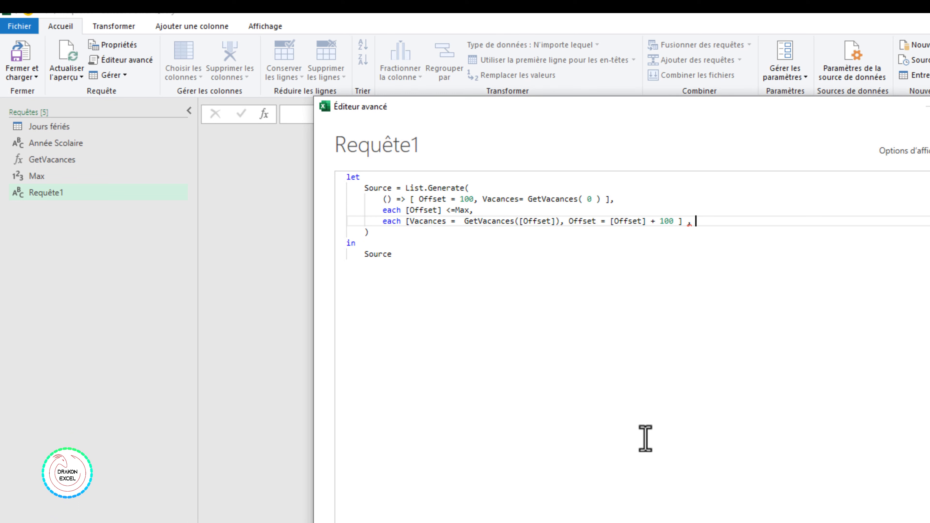
{"action": "key", "text": "Return"}
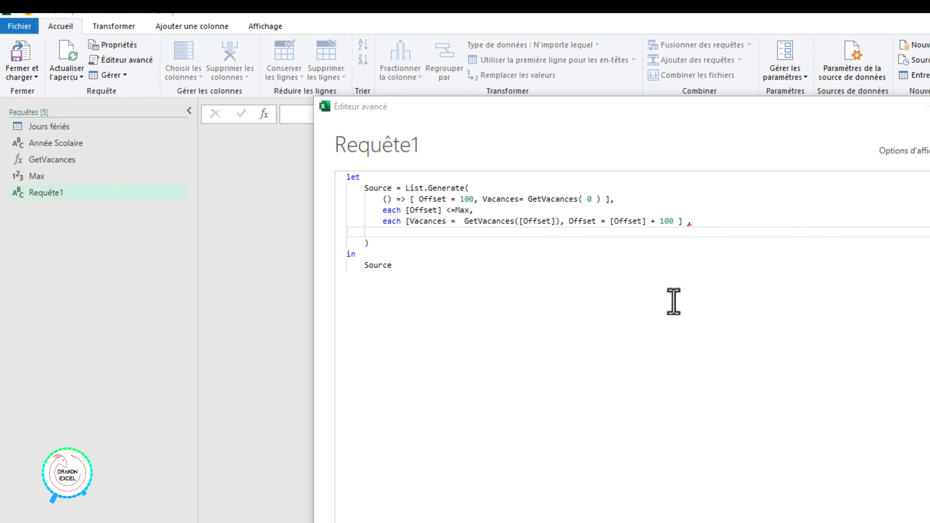
{"action": "type", "text": "each [Vacances][results]"}
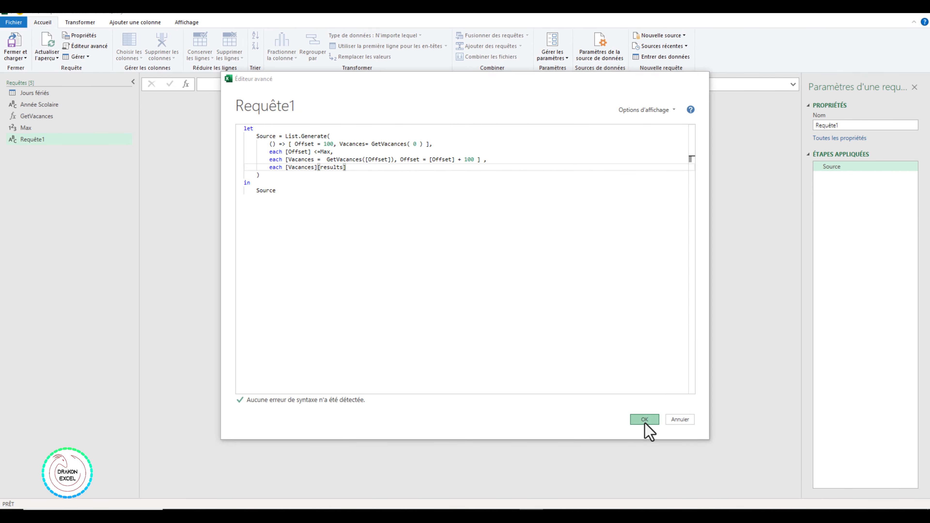
{"action": "left_click", "coordinate": [645, 422]}
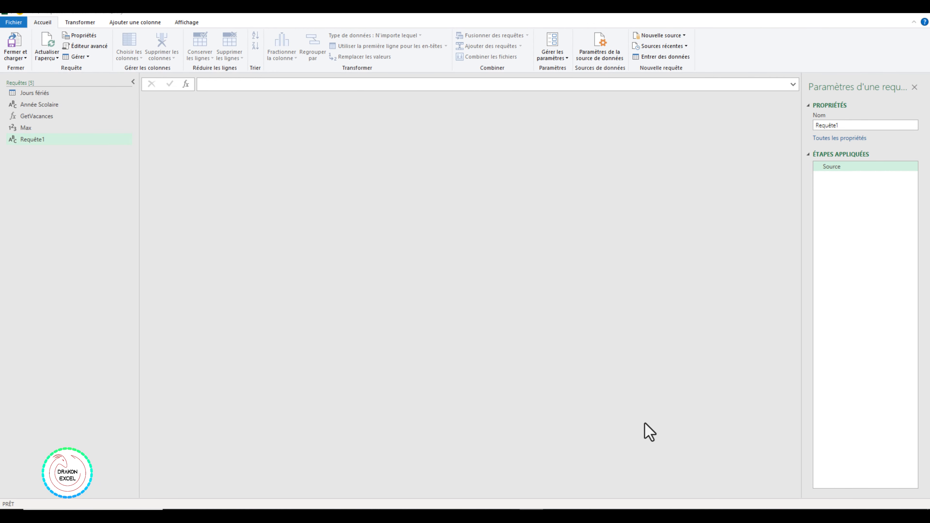
Rename the query as Vacances and convert its list to a table without a delimiter
{"action": "left_click", "coordinate": [845, 126]}
{"action": "type", "text": "Vacances"}
{"action": "key", "text": "Return"}
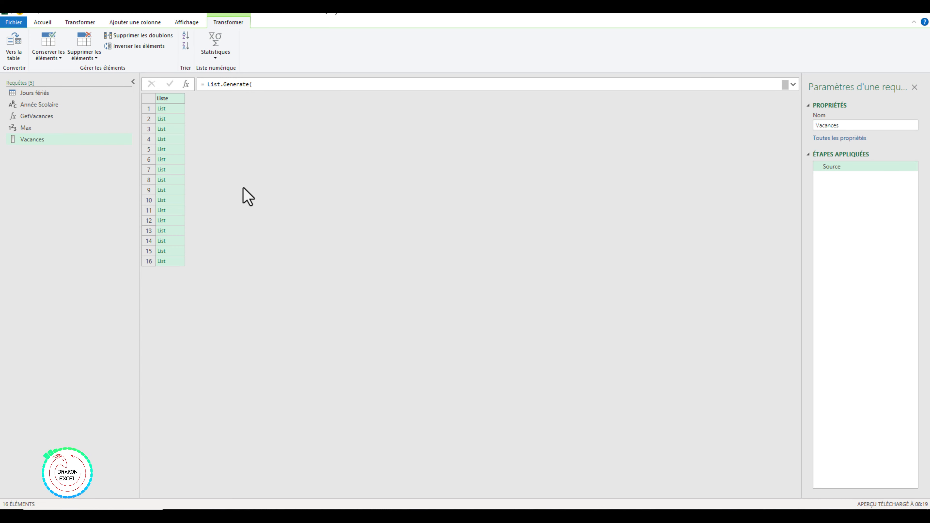
{"action": "left_click", "coordinate": [14, 45]}
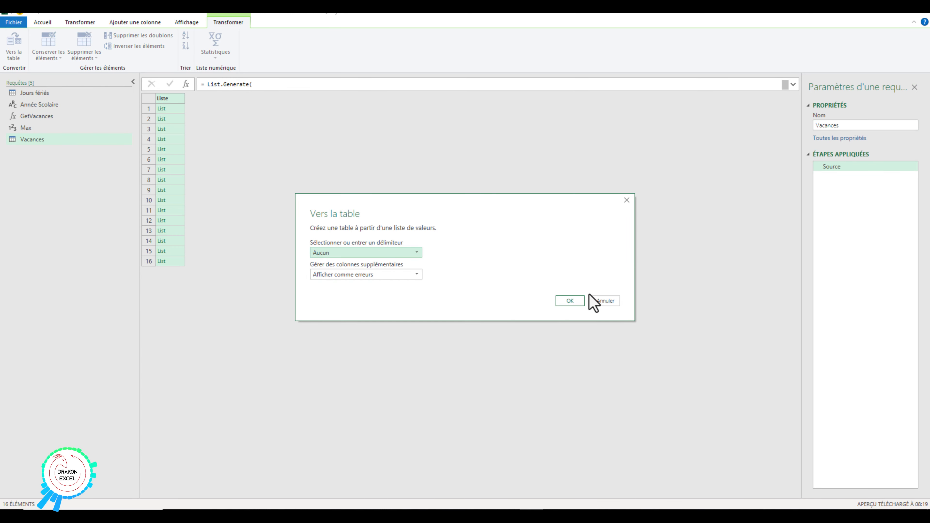
{"action": "left_click", "coordinate": [566, 302]}
Expand Column1 to new rows and expand its records into all fields without the column-name prefix
{"action": "left_click", "coordinate": [228, 98]}
{"action": "left_click", "coordinate": [190, 110]}
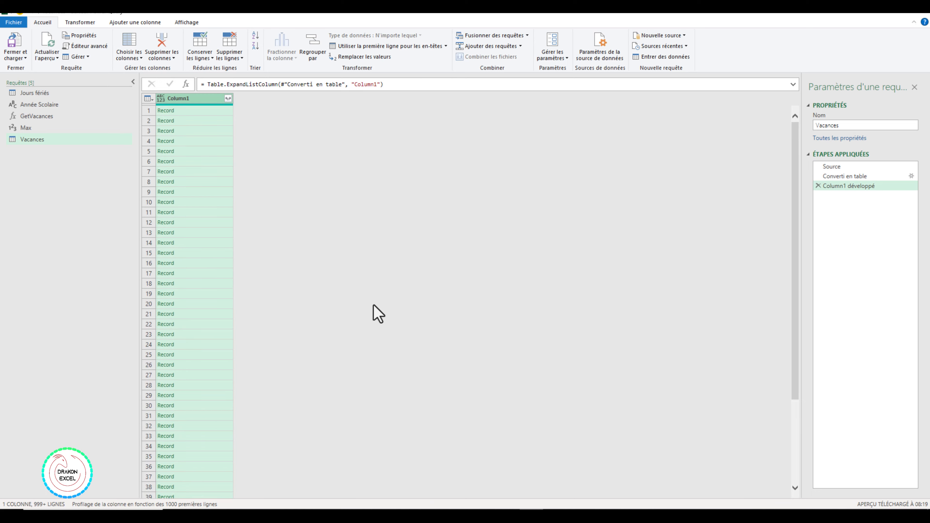
{"action": "left_click", "coordinate": [227, 98]}
{"action": "left_click", "coordinate": [99, 208]}
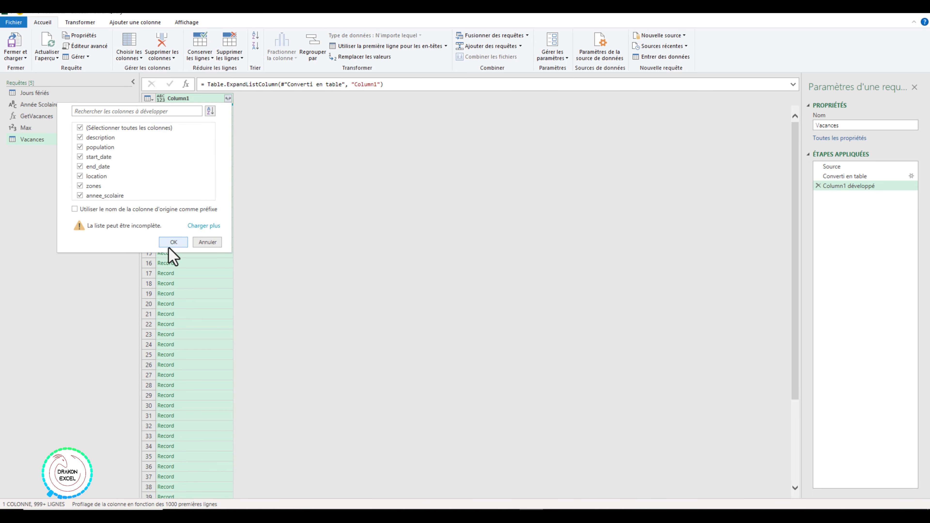
{"action": "left_click", "coordinate": [166, 242]}
{"action": "left_click", "coordinate": [14, 40]}
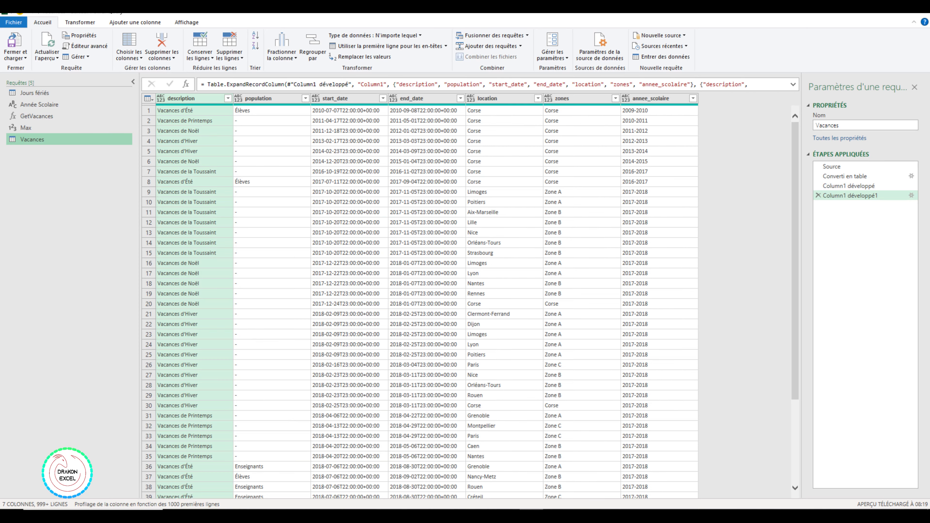
Filter Enseignants out of the population column and remove the population and location columns
{"action": "left_click", "coordinate": [306, 98]}
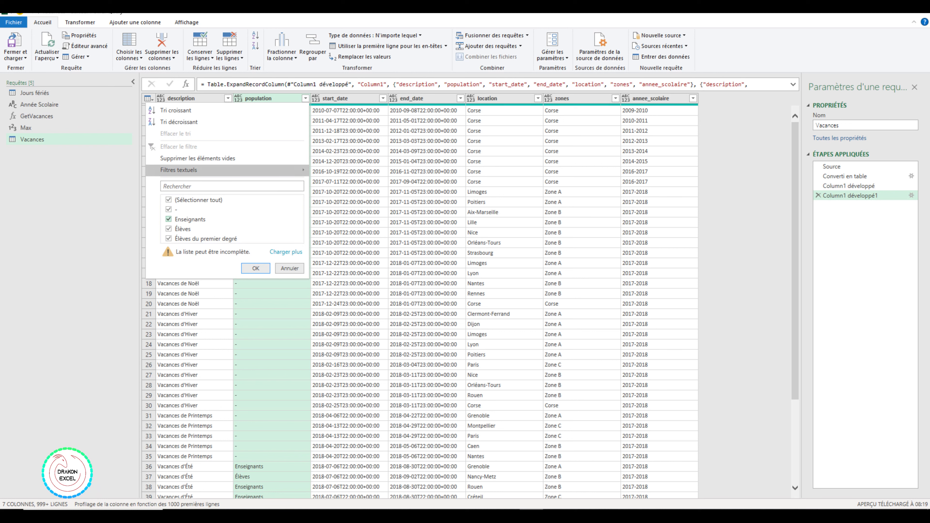
{"action": "left_click", "coordinate": [168, 219]}
{"action": "left_click", "coordinate": [256, 268]}
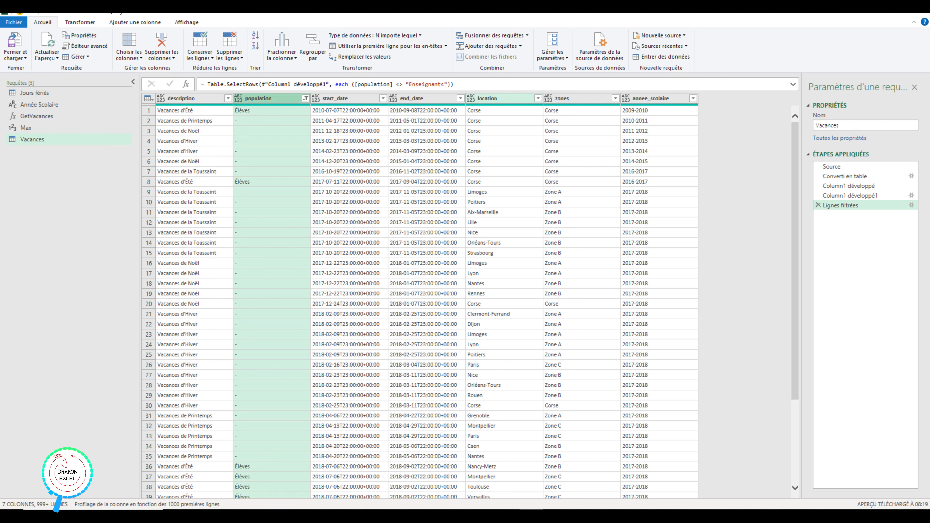
{"action": "left_click", "coordinate": [494, 98], "text": "ctrl"}
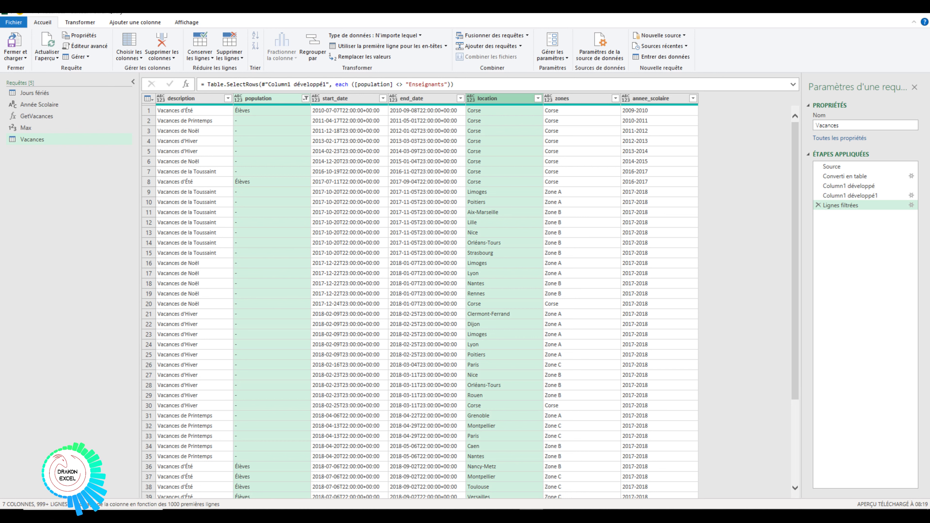
{"action": "key", "text": "Delete"}
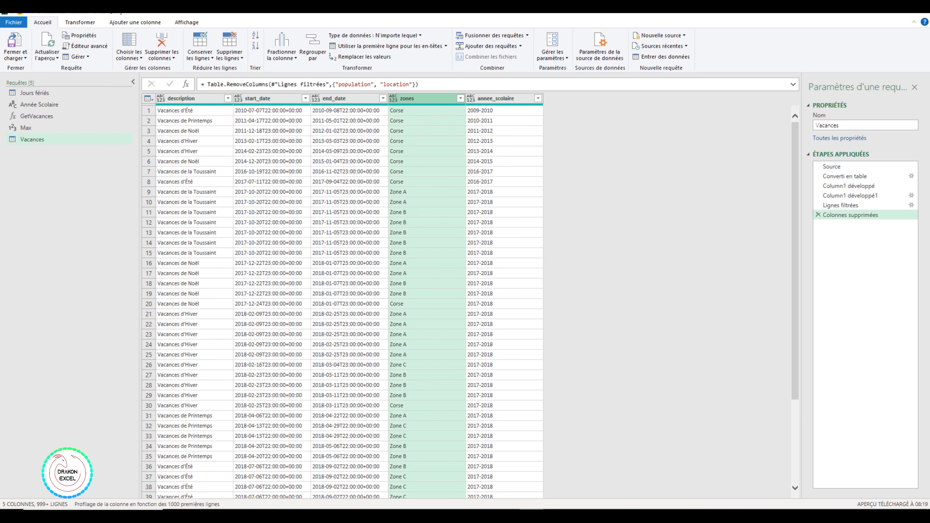
Rename the start_date column as Début and the end_date column as Fin
{"action": "double_click", "coordinate": [258, 98]}
{"action": "type", "text": "Début"}
{"action": "key", "text": "Return"}
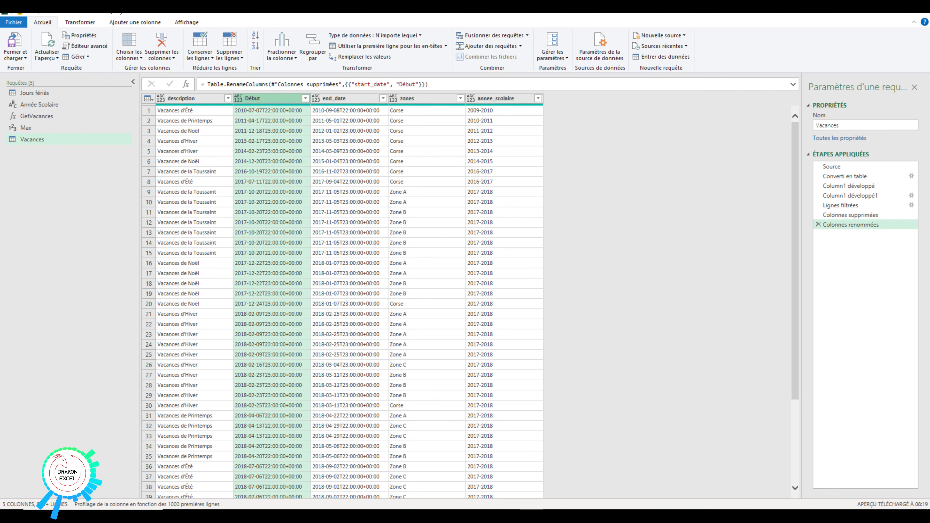
{"action": "double_click", "coordinate": [334, 98]}
{"action": "key", "text": "Return"}
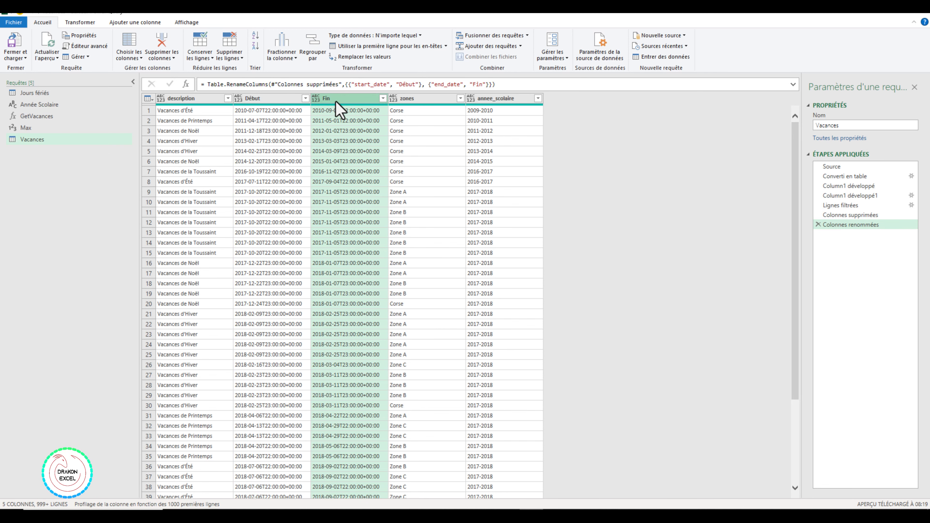
Remove duplicate rows across all columns from description to annee_scolaire
{"action": "left_click", "coordinate": [192, 99]}
{"action": "left_click", "coordinate": [485, 100], "text": "shift"}
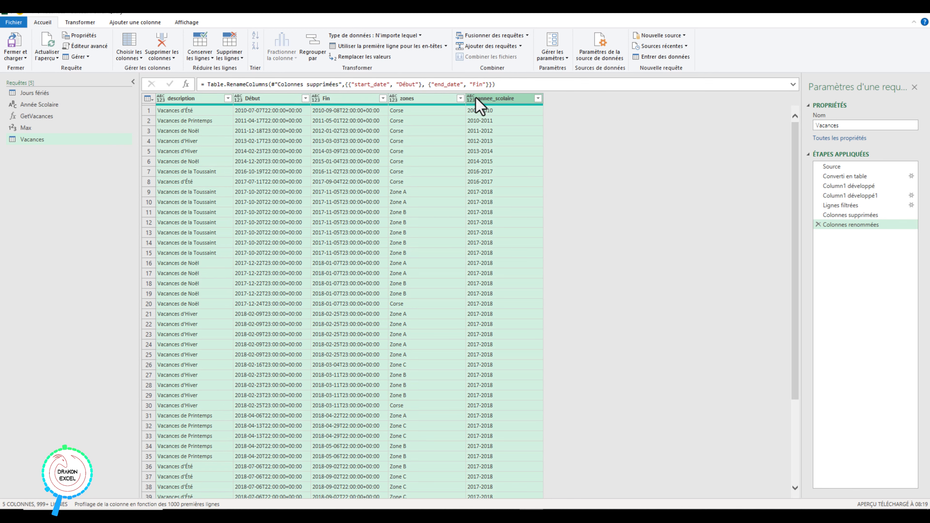
{"action": "left_click", "coordinate": [230, 55]}
{"action": "left_click", "coordinate": [205, 101]}
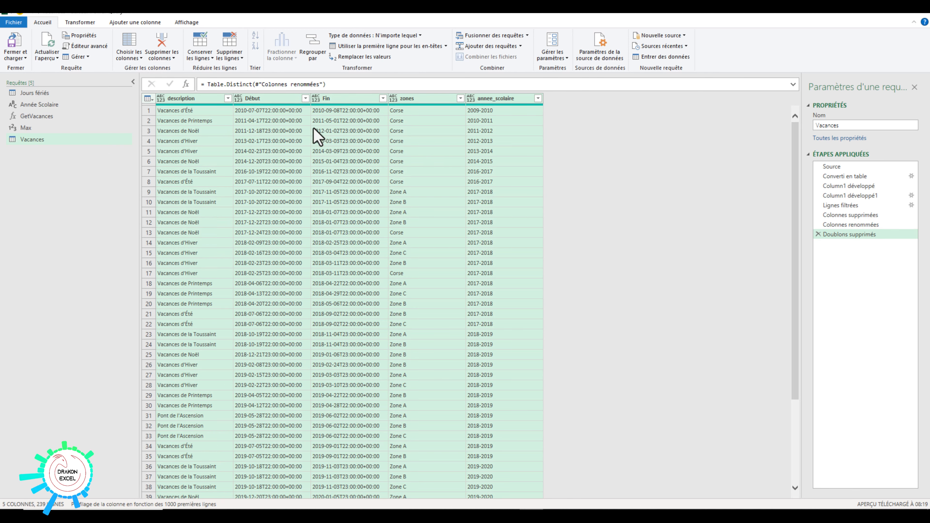
Set the data type of the Début and Fin columns to Date/Heure
{"action": "left_click", "coordinate": [253, 99]}
{"action": "left_click", "coordinate": [238, 98]}
{"action": "left_click", "coordinate": [269, 154]}
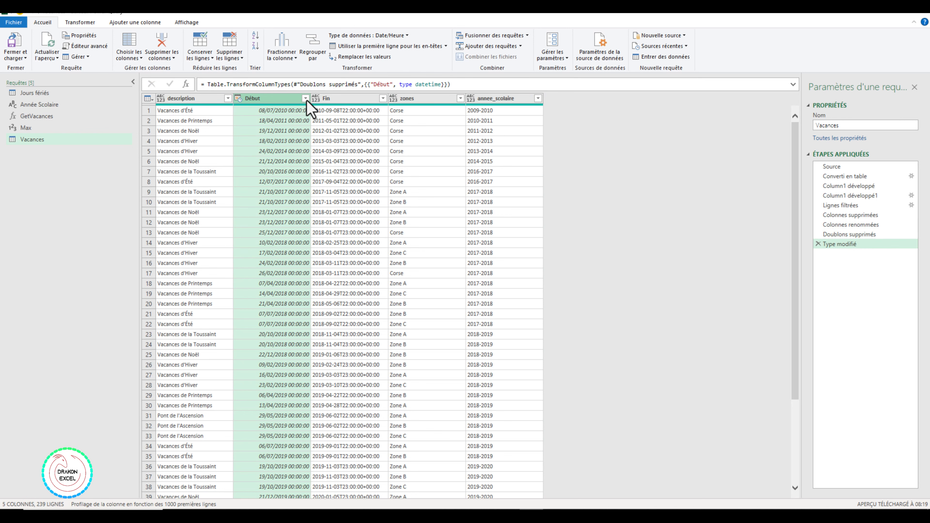
{"action": "left_click", "coordinate": [315, 98]}
{"action": "left_click", "coordinate": [334, 155]}
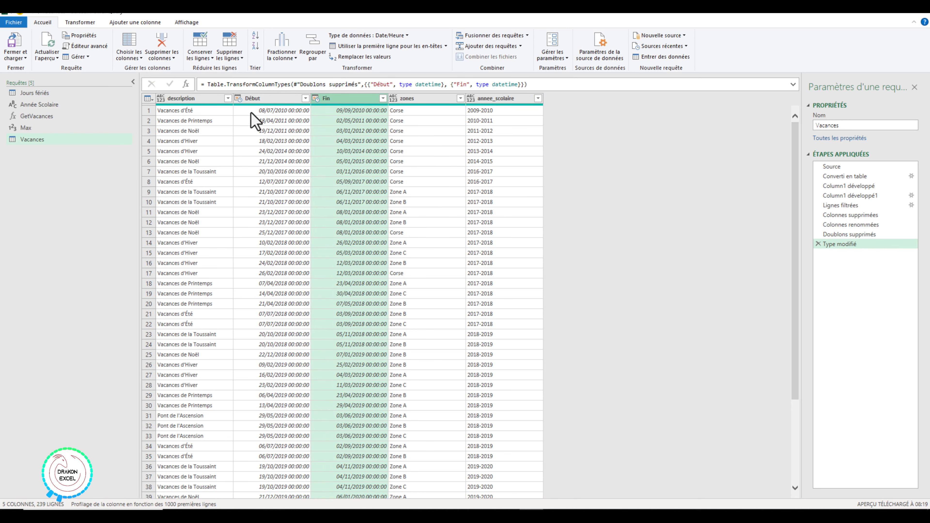
Convert the Début and Fin columns to the Date type as a new, separate conversion step
{"action": "left_click", "coordinate": [237, 98]}
{"action": "left_click", "coordinate": [260, 164]}
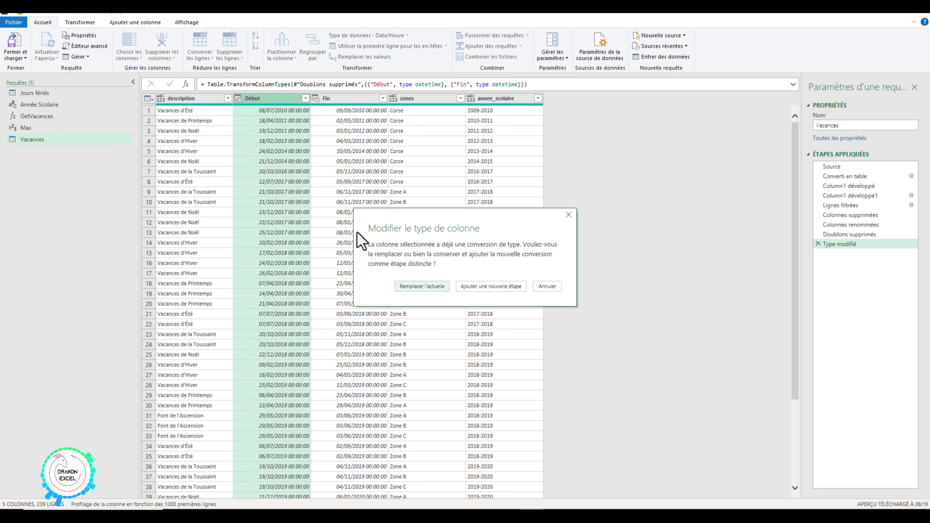
{"action": "left_click", "coordinate": [500, 289]}
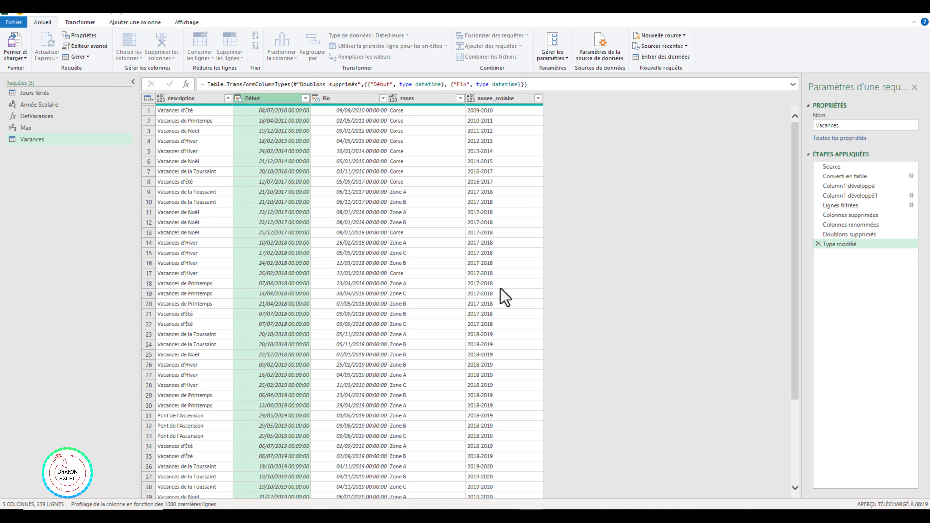
{"action": "left_click", "coordinate": [316, 98]}
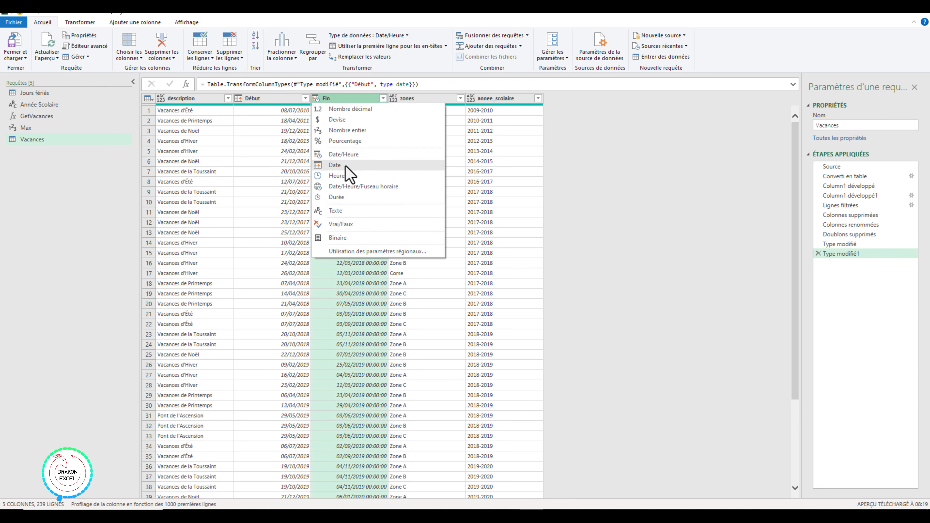
{"action": "left_click", "coordinate": [348, 174]}
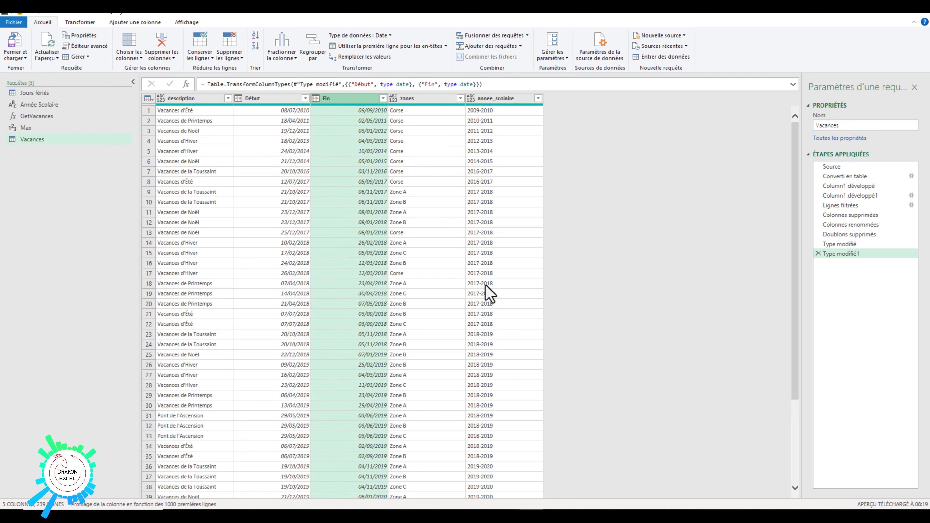
Filter the zones column to keep only Zone A
{"action": "left_click", "coordinate": [460, 98]}
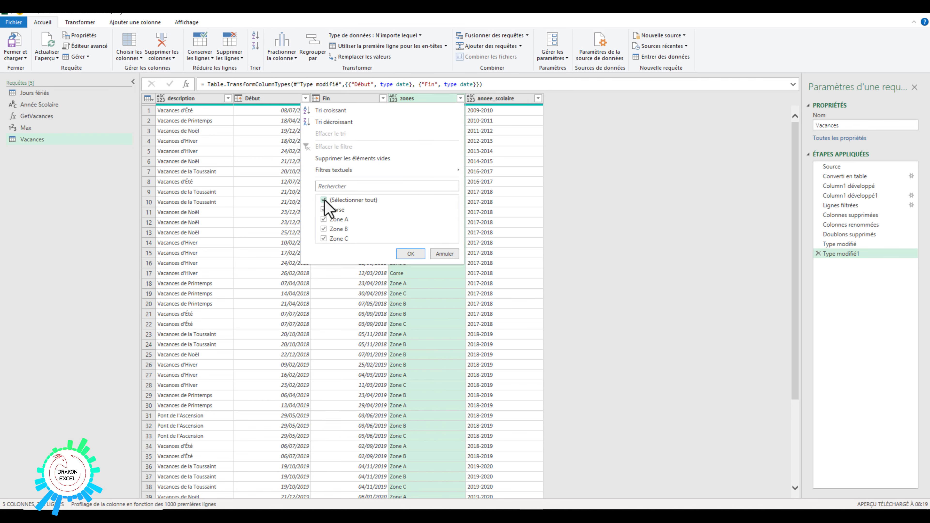
{"action": "left_click", "coordinate": [323, 199]}
{"action": "left_click", "coordinate": [324, 220]}
{"action": "left_click", "coordinate": [410, 253]}
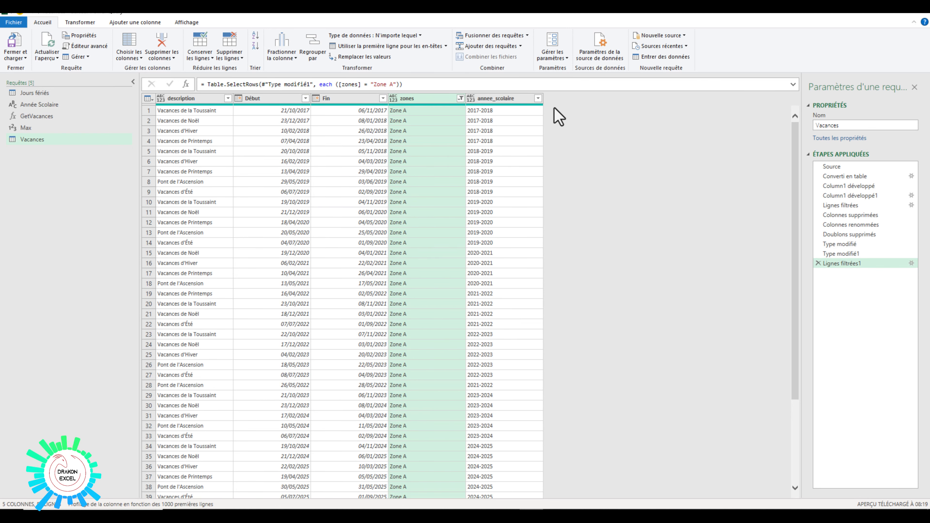
Filter the annee_scolaire column to keep only 2022-2023
{"action": "left_click", "coordinate": [538, 98]}
{"action": "left_click", "coordinate": [403, 200]}
{"action": "left_click", "coordinate": [401, 258]}
{"action": "left_click", "coordinate": [488, 302]}
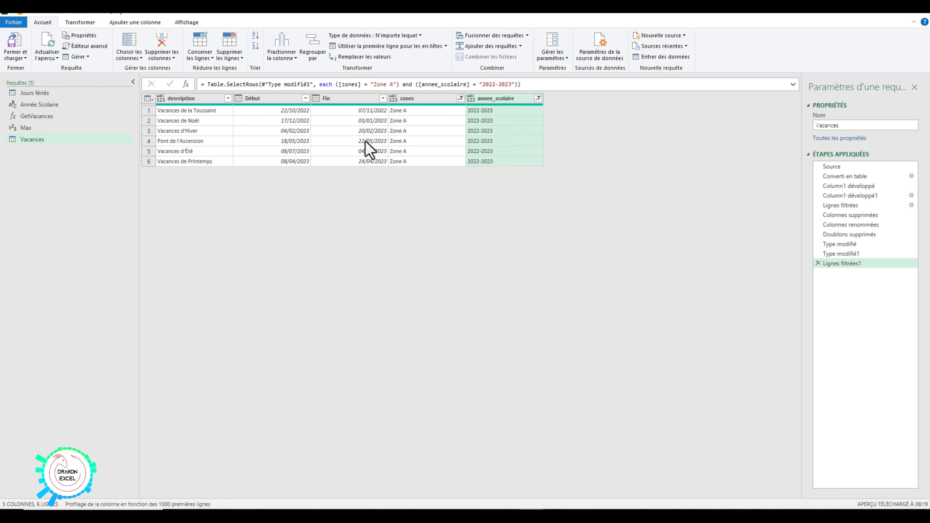
Try replacing the Fin dates with their day names to check the weekdays, and remove that applied step
{"action": "left_click", "coordinate": [351, 110]}
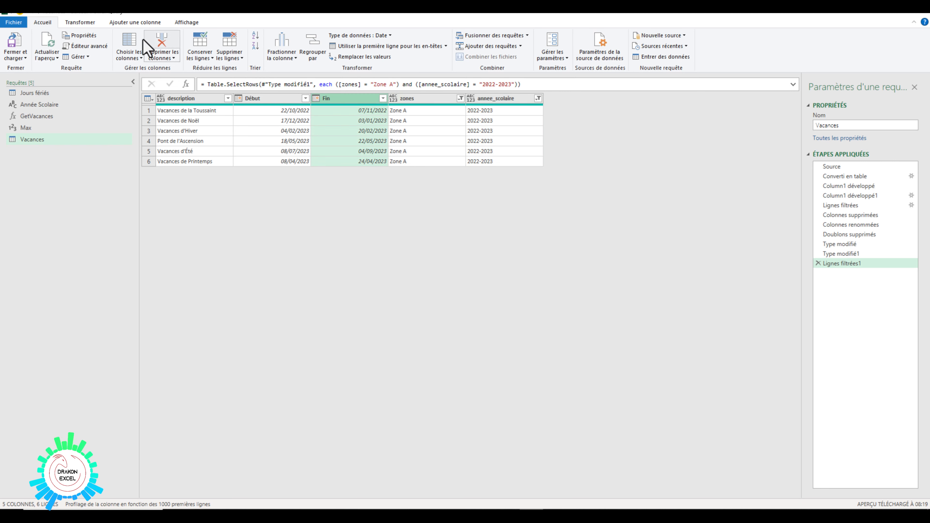
{"action": "left_click", "coordinate": [81, 23]}
{"action": "left_click", "coordinate": [675, 52]}
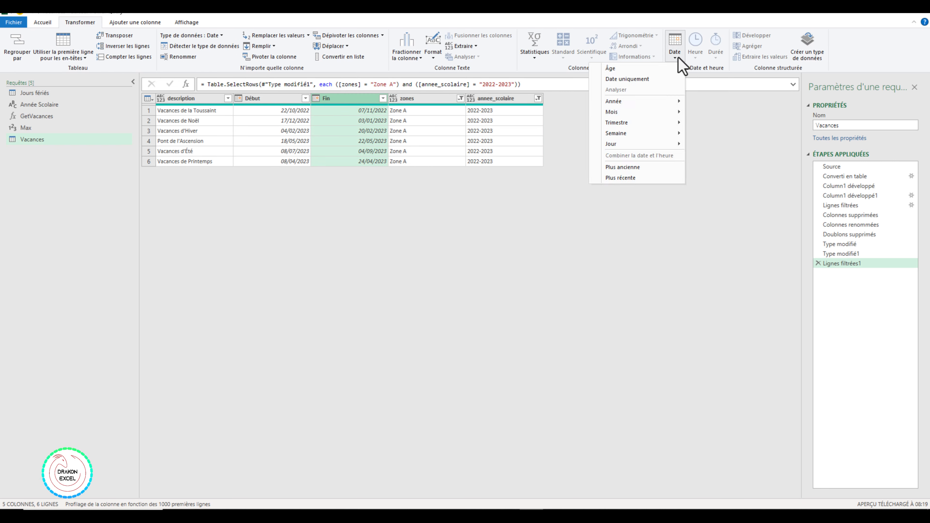
{"action": "mouse_move", "coordinate": [652, 146]}
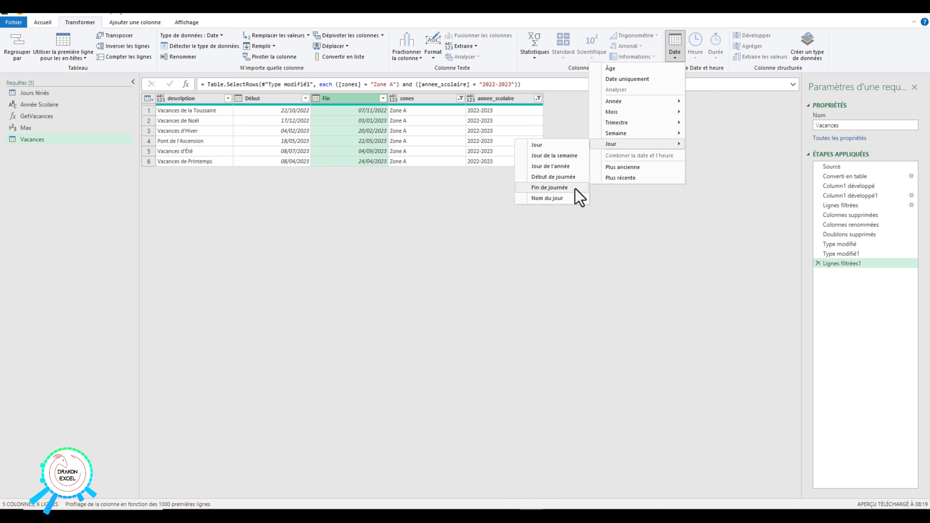
{"action": "left_click", "coordinate": [571, 198]}
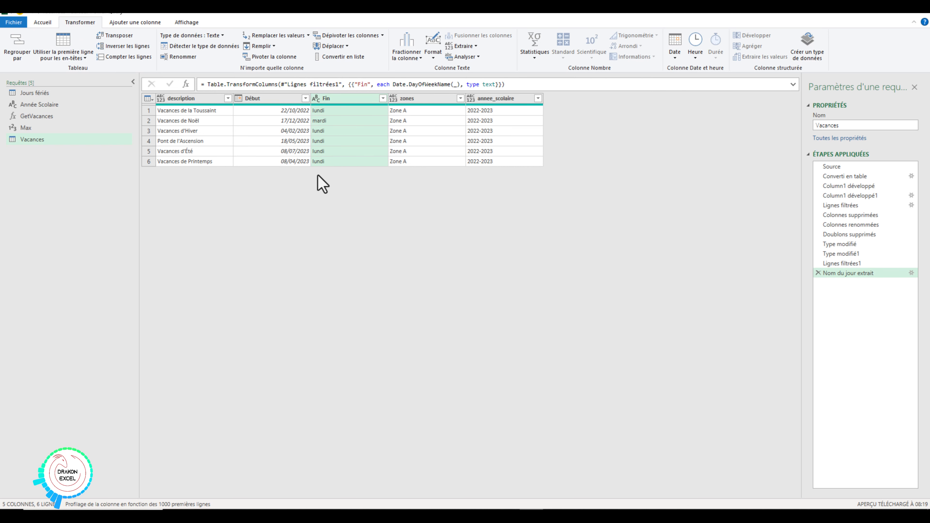
{"action": "left_click", "coordinate": [817, 274]}
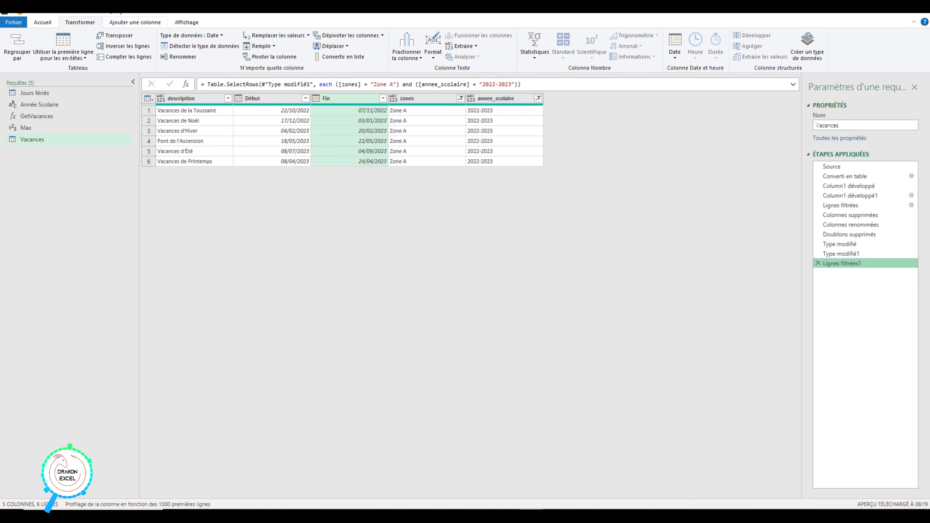
Add a custom column named Date with the formula {Number.From([Début])..Number.From([Fin])-1}
{"action": "left_click", "coordinate": [134, 22]}
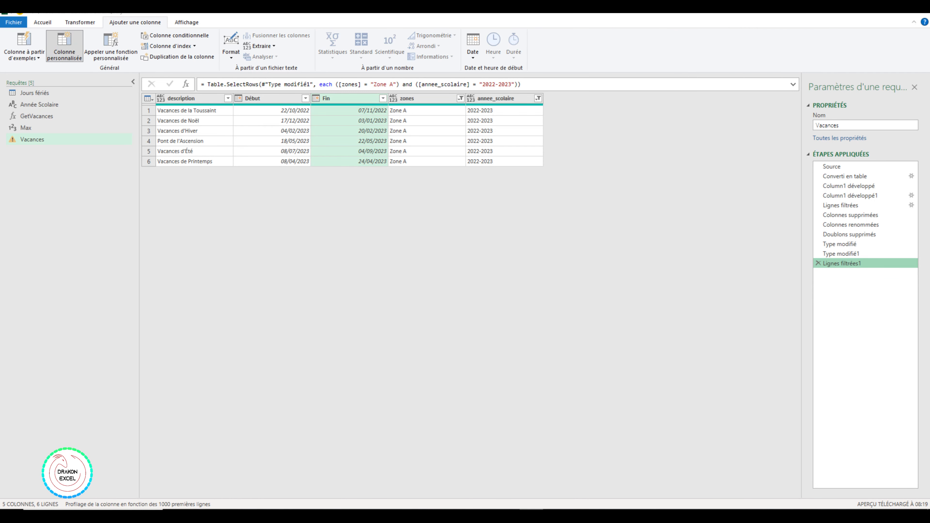
{"action": "left_click", "coordinate": [64, 46]}
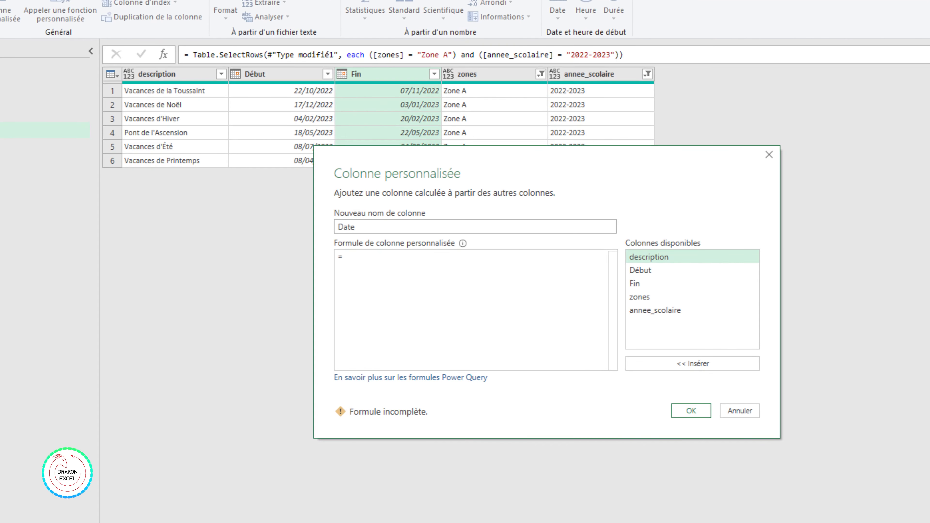
{"action": "type", "text": "{"}
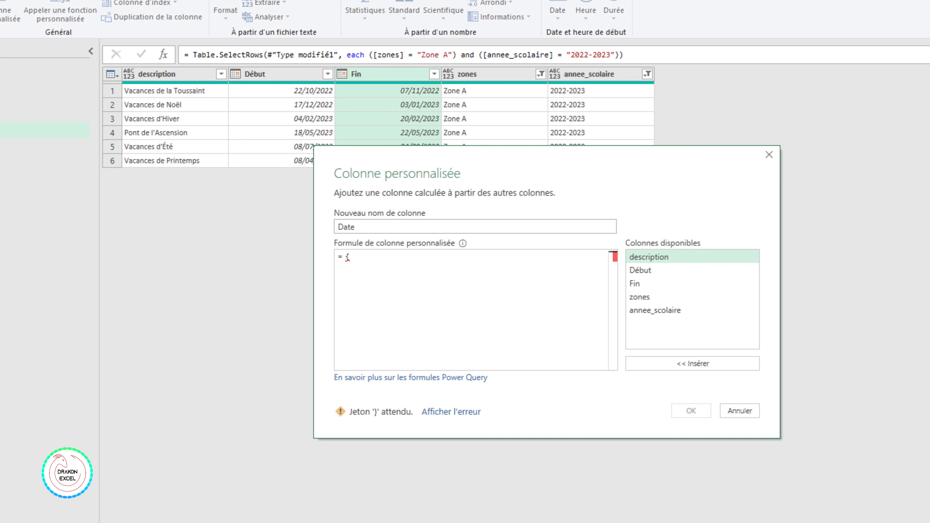
{"action": "type", "text": "Number.F"}
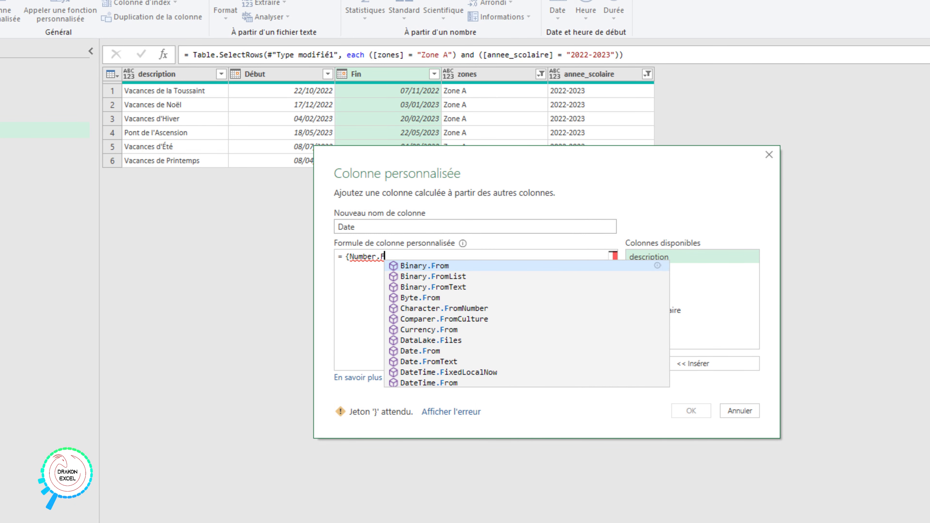
{"action": "type", "text": "rom("}
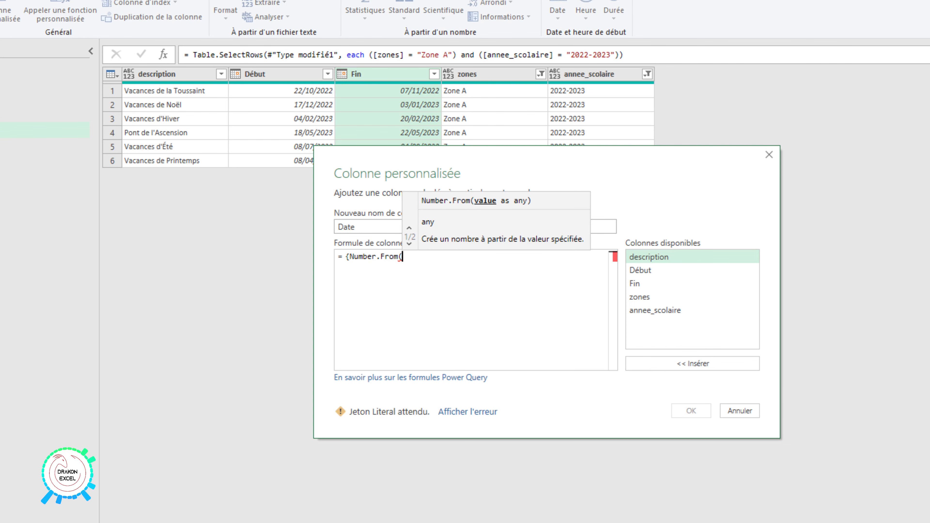
{"action": "double_click", "coordinate": [640, 270]}
{"action": "type", "text": ")."}
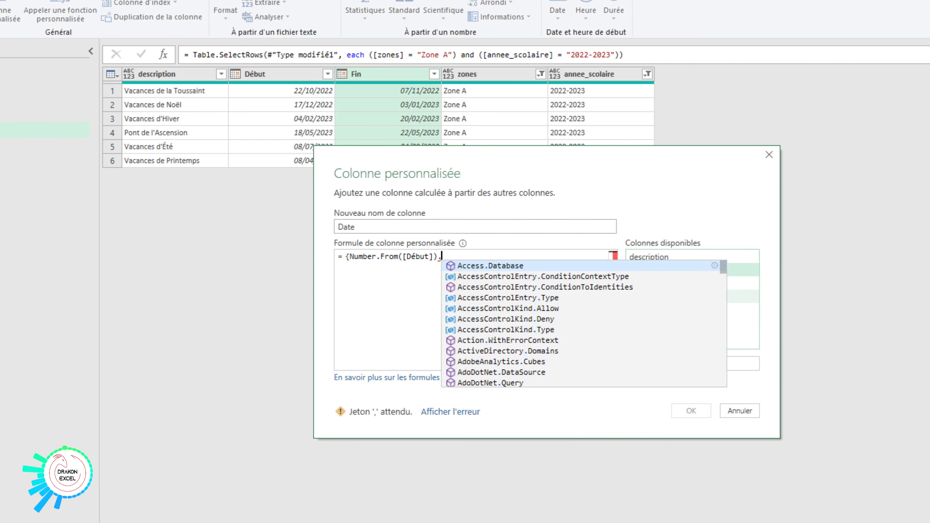
{"action": "type", "text": ".Number."}
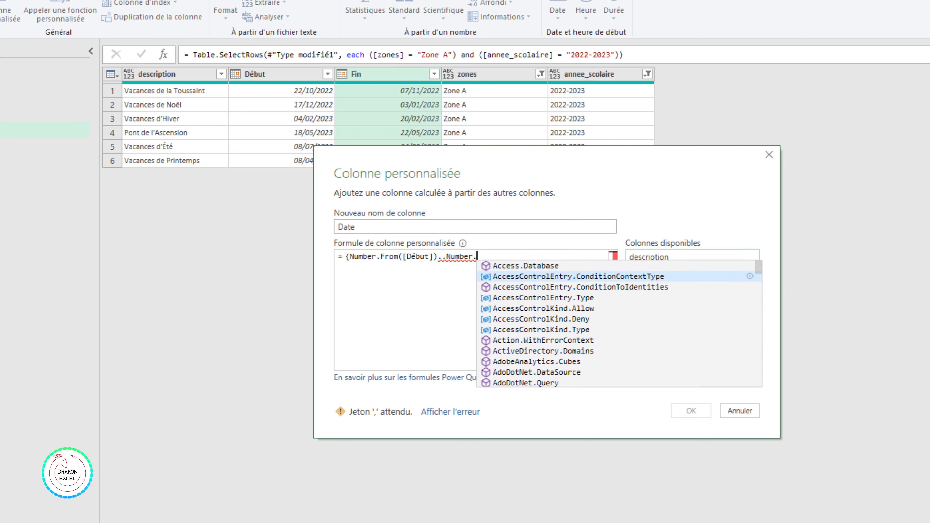
{"action": "type", "text": "From("}
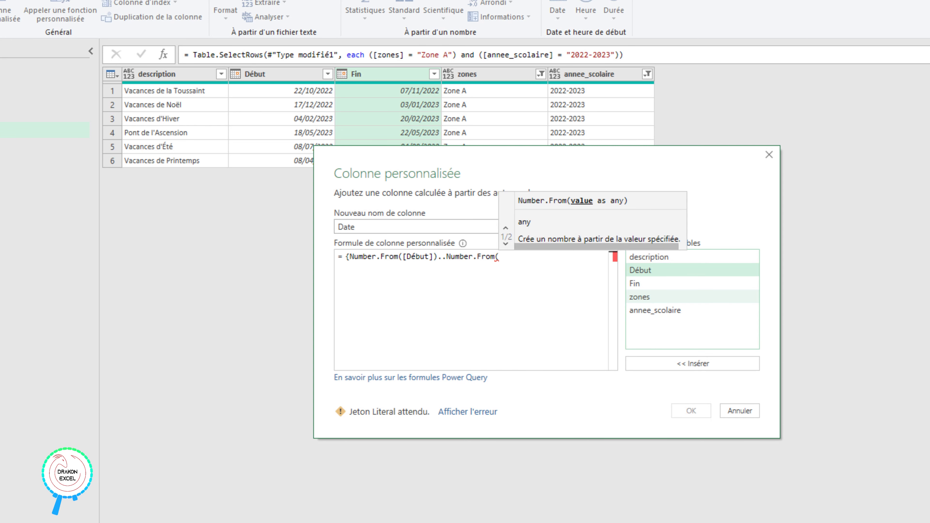
{"action": "double_click", "coordinate": [651, 284]}
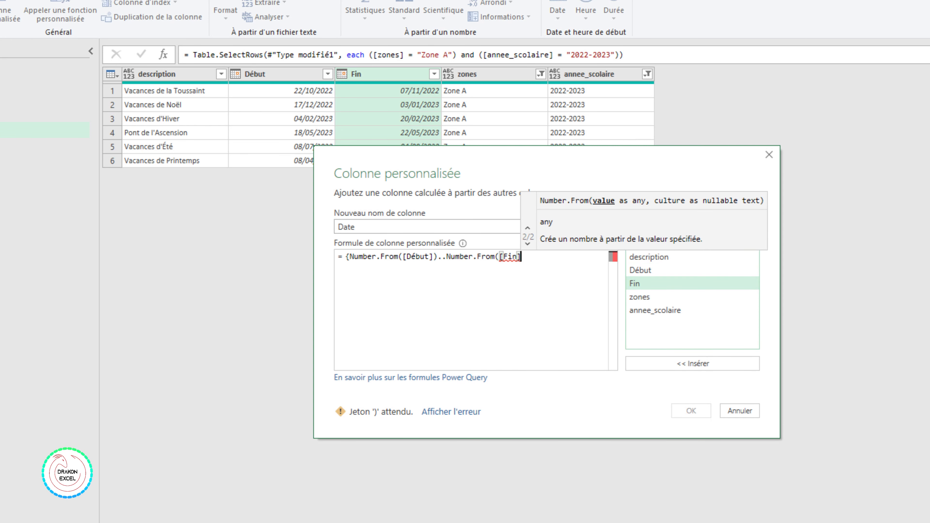
{"action": "type", "text": ")-1}"}
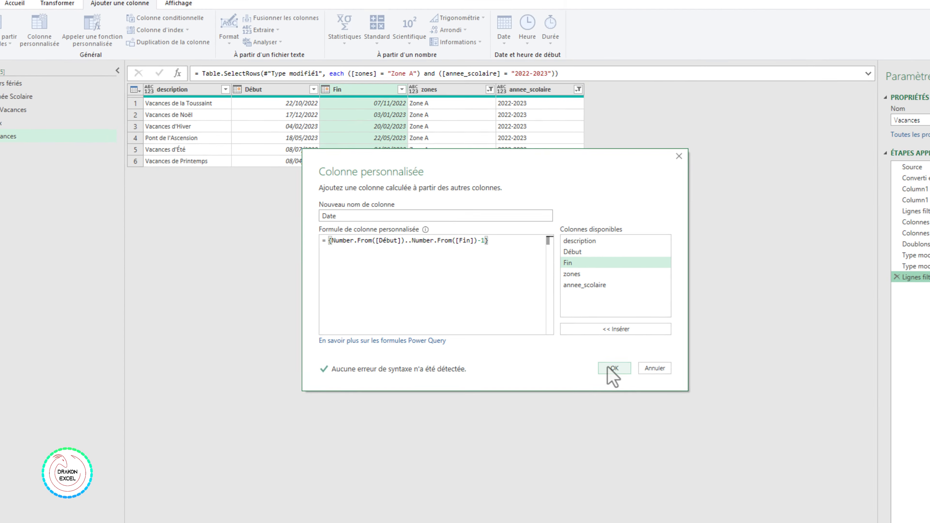
{"action": "left_click", "coordinate": [691, 411]}
Expand the Date column's lists to new rows and set the column's data type to Date
{"action": "left_click", "coordinate": [615, 98]}
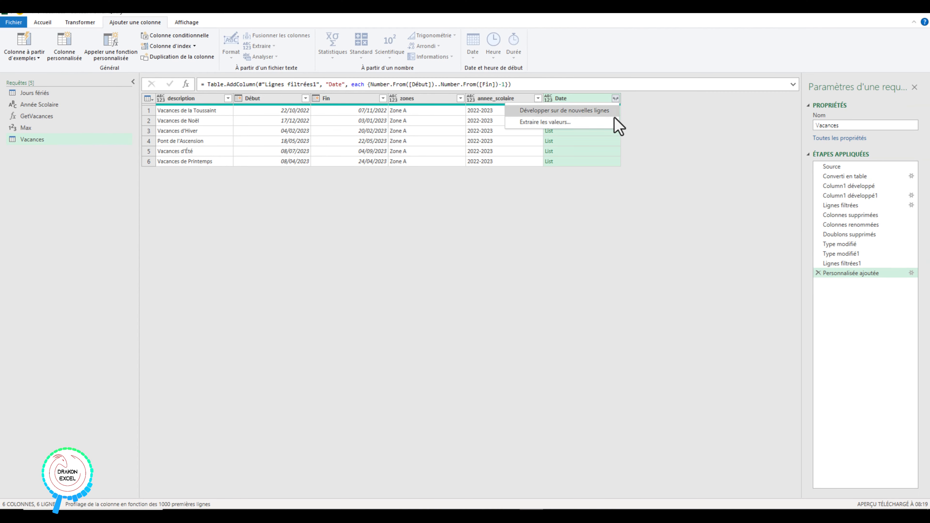
{"action": "left_click", "coordinate": [600, 110]}
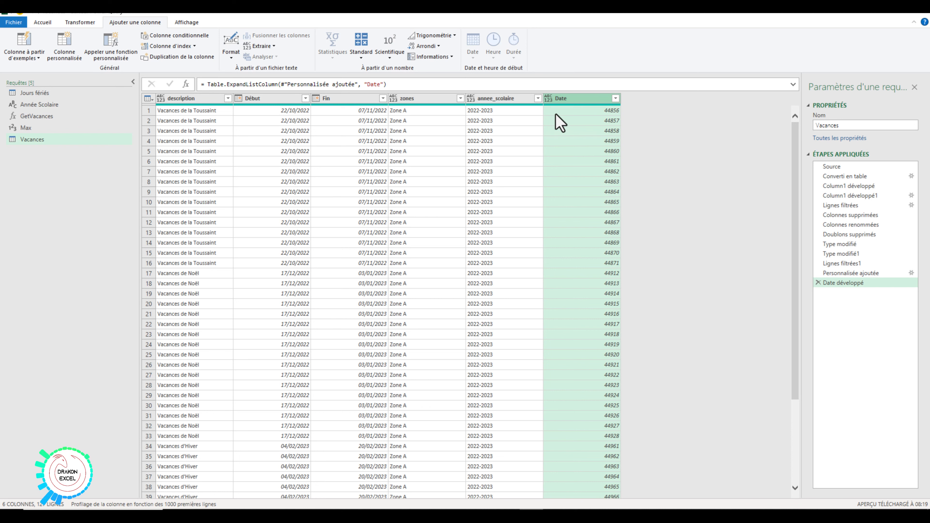
{"action": "left_click", "coordinate": [548, 98]}
{"action": "left_click", "coordinate": [567, 165]}
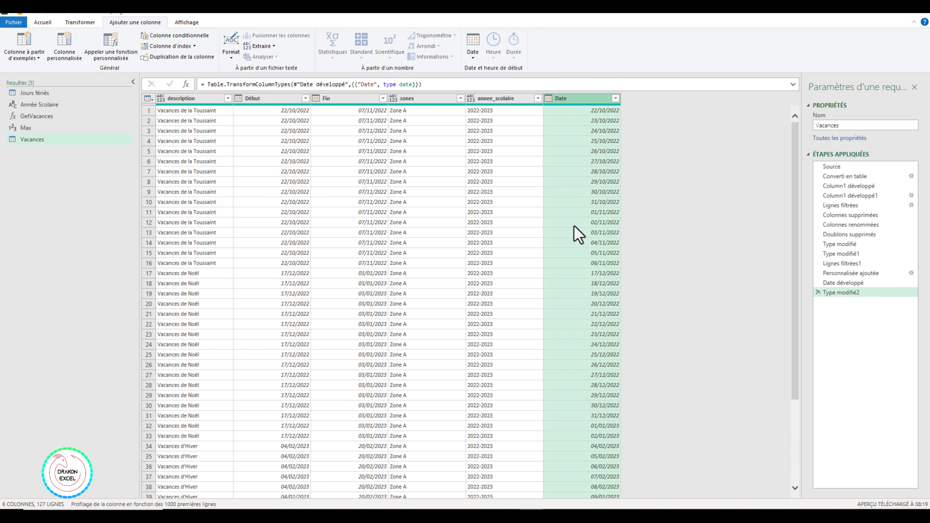
Remove the description, Début, Fin, zones and annee_scolaire columns, keeping only Date
{"action": "left_click", "coordinate": [193, 102]}
{"action": "left_click", "coordinate": [499, 99], "text": "shift"}
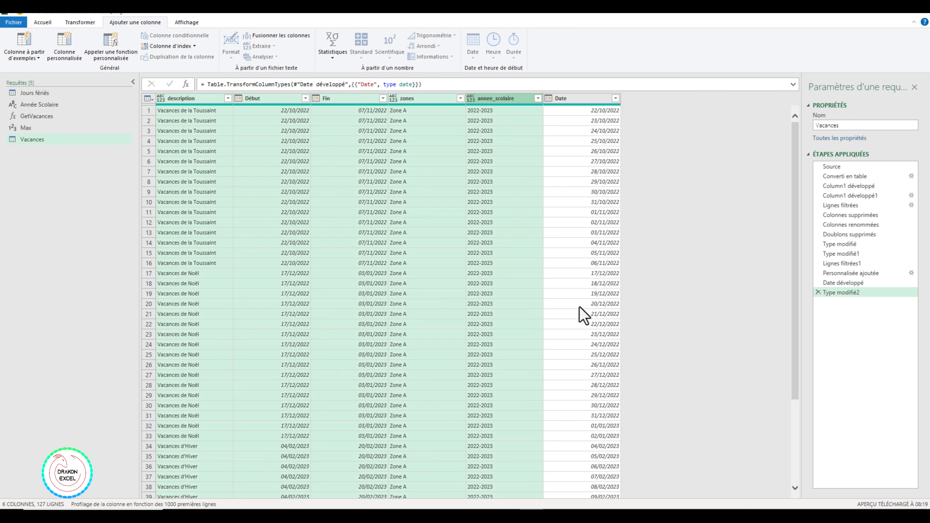
{"action": "key", "text": "Delete"}
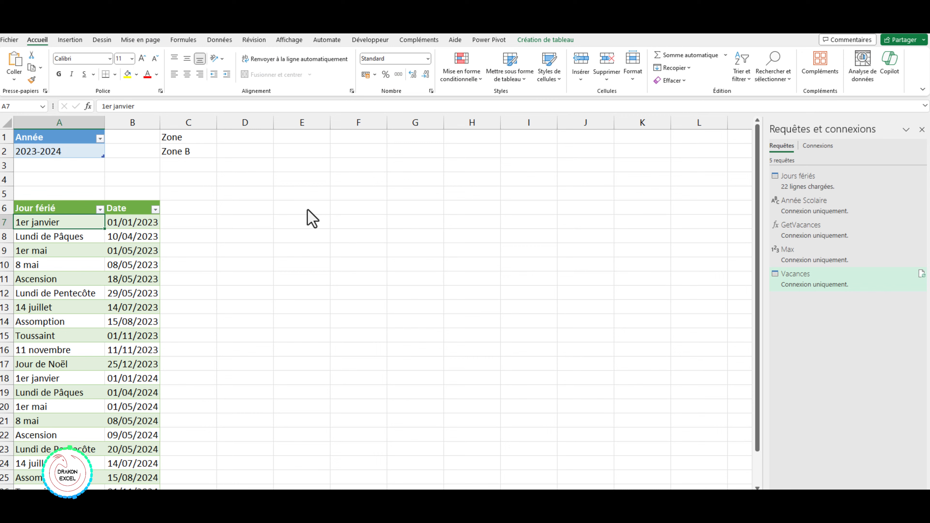
Load the Vacances query as a table into the existing worksheet at cell E6
{"action": "left_click", "coordinate": [308, 210]}
{"action": "right_click", "coordinate": [801, 276]}
{"action": "left_click", "coordinate": [827, 356]}
{"action": "left_click", "coordinate": [449, 164]}
{"action": "left_click", "coordinate": [550, 256]}
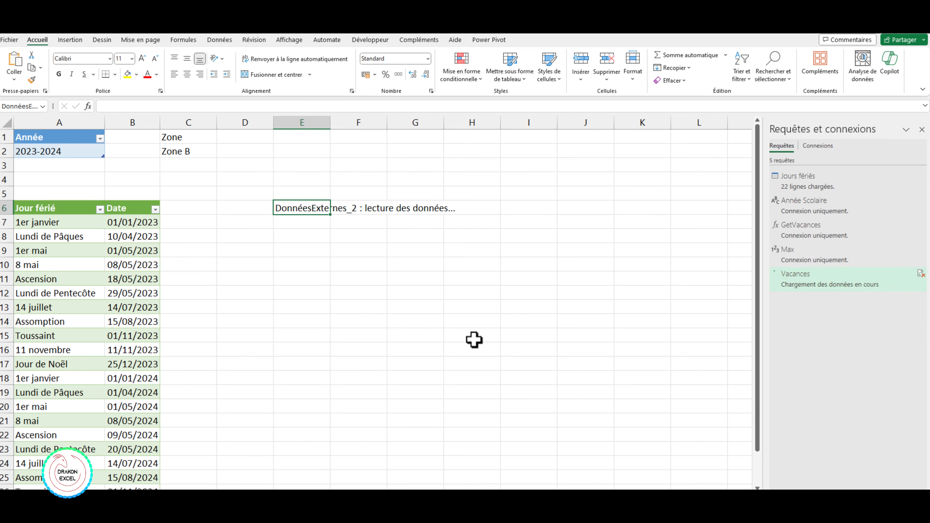
Turn cells C1:C2 into a table with headers and import it into Power Query
{"action": "left_click_drag", "start_coordinate": [188, 137], "coordinate": [188, 151]}
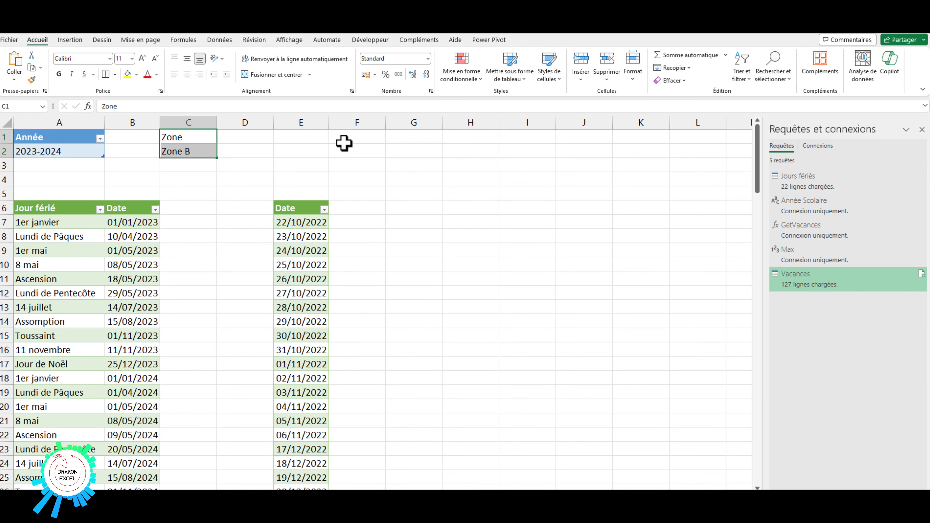
{"action": "left_click", "coordinate": [226, 40]}
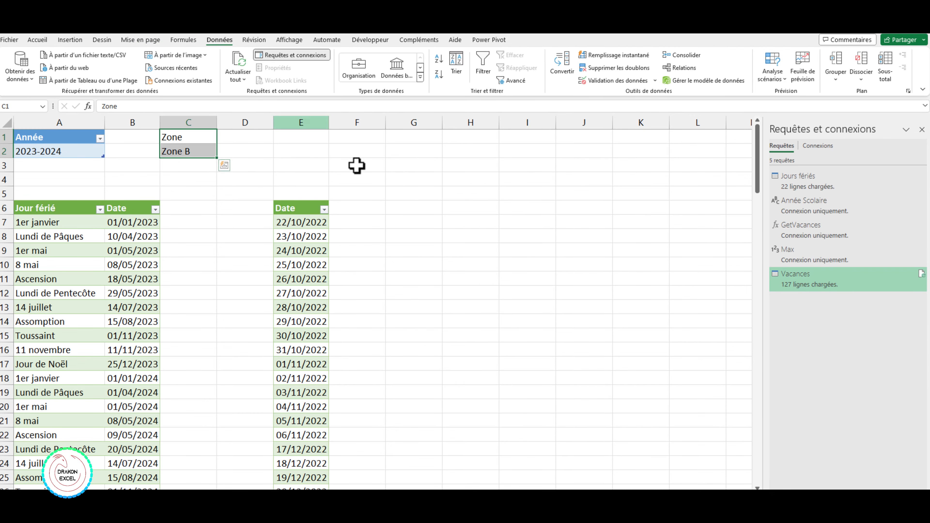
{"action": "left_click", "coordinate": [126, 81]}
{"action": "left_click", "coordinate": [502, 227]}
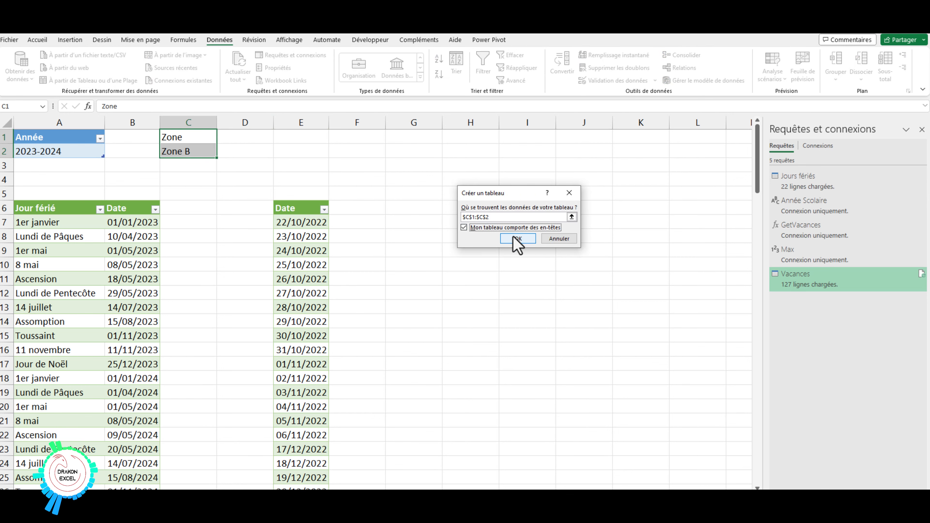
{"action": "left_click", "coordinate": [517, 239]}
Rename the new table query as Zone and drill down into its Zone B value
{"action": "double_click", "coordinate": [820, 126]}
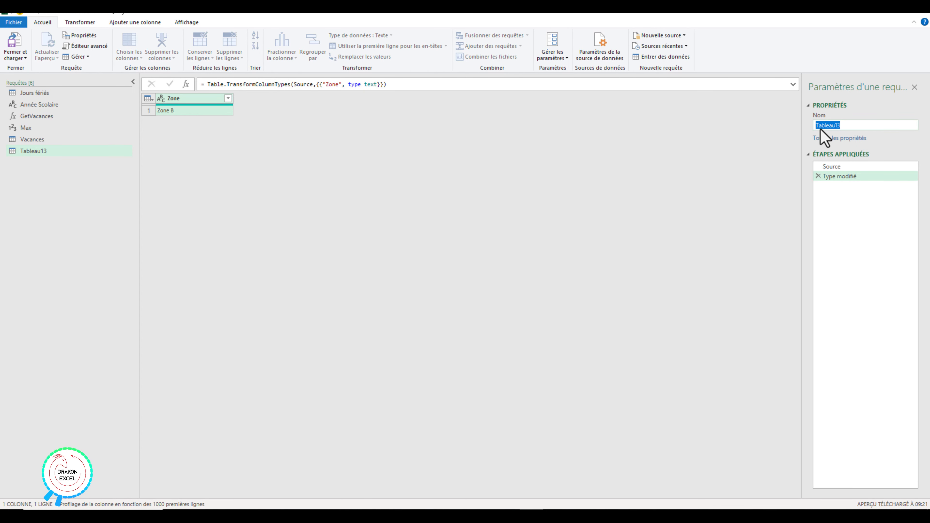
{"action": "type", "text": "Zone"}
{"action": "key", "text": "Return"}
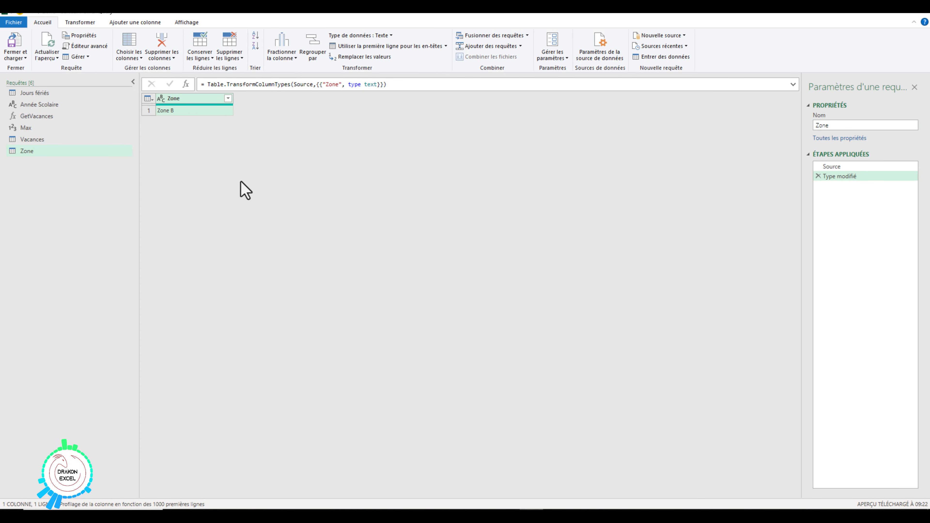
{"action": "right_click", "coordinate": [181, 114]}
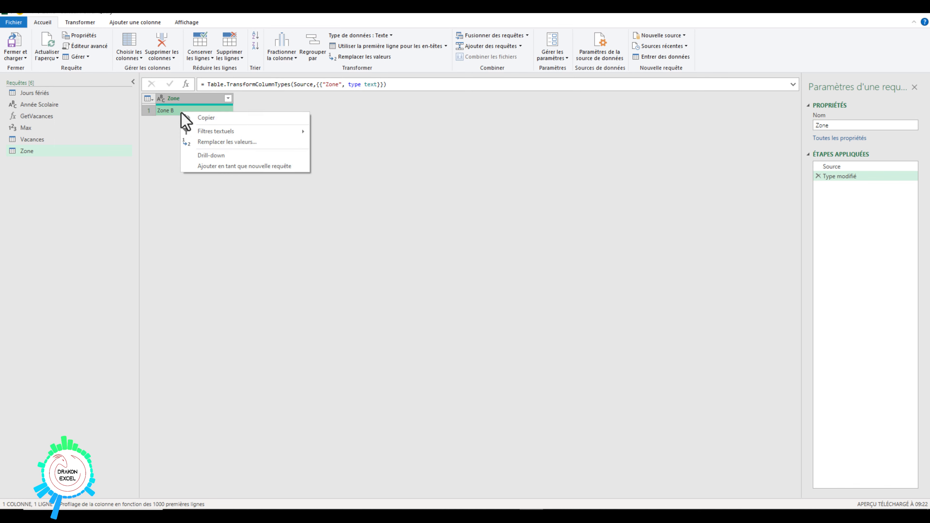
{"action": "left_click", "coordinate": [211, 155]}
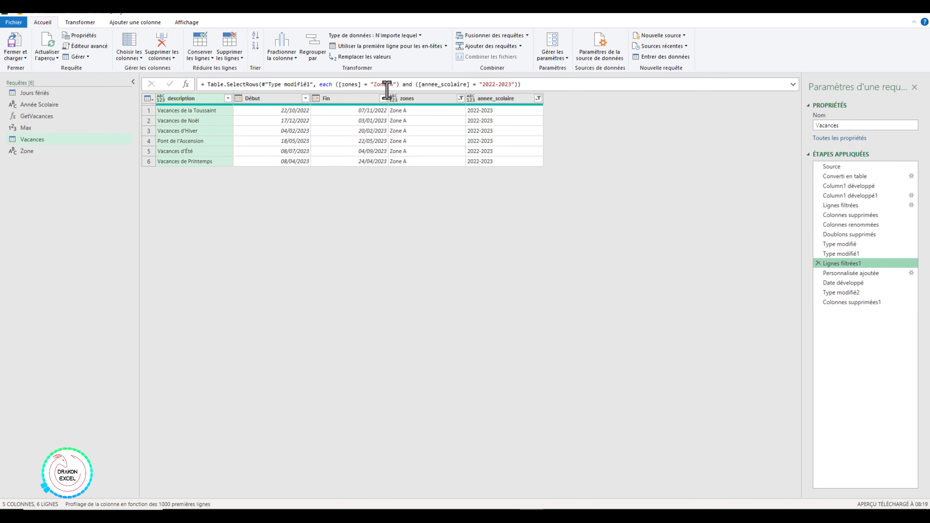
In the Vacances query's Lignes filtrées1 step, replace "Zone A" with Zone and "2022-2023" with #"Année Scolaire"
{"action": "left_click_drag", "start_coordinate": [399, 84], "coordinate": [369, 85]}
{"action": "type", "text": "Zone"}
{"action": "left_click_drag", "start_coordinate": [467, 84], "coordinate": [500, 85]}
{"action": "type", "text": "vaca"}
{"action": "key", "text": "BackSpace"}
{"action": "key", "text": "BackSpace"}
{"action": "key", "text": "BackSpace"}
{"action": "key", "text": "BackSpace"}
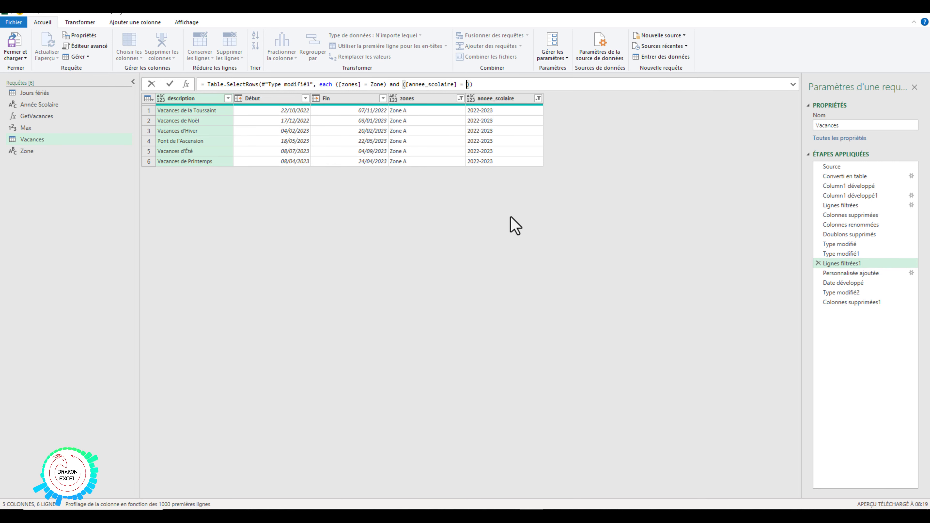
{"action": "type", "text": "#\"Année Scolaire\""}
{"action": "key", "text": "Return"}
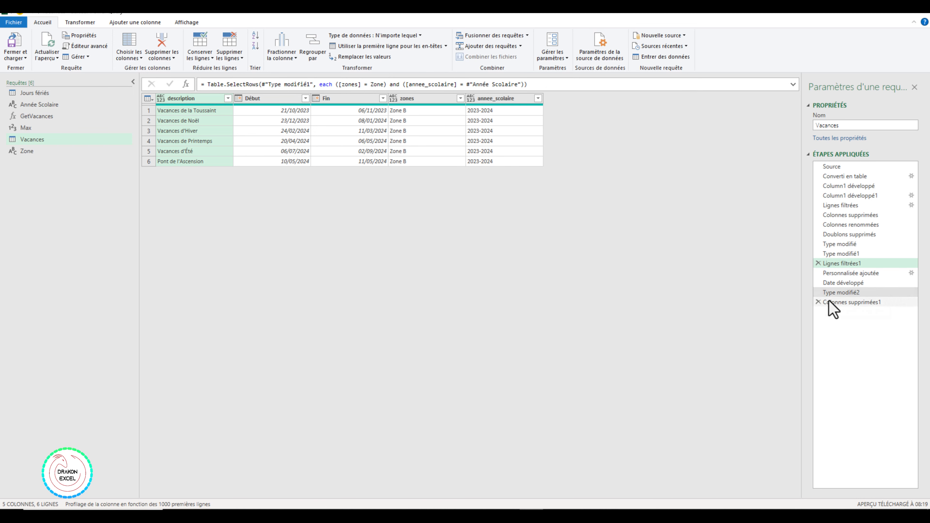
{"action": "left_click", "coordinate": [842, 303]}
{"action": "left_click", "coordinate": [228, 99]}
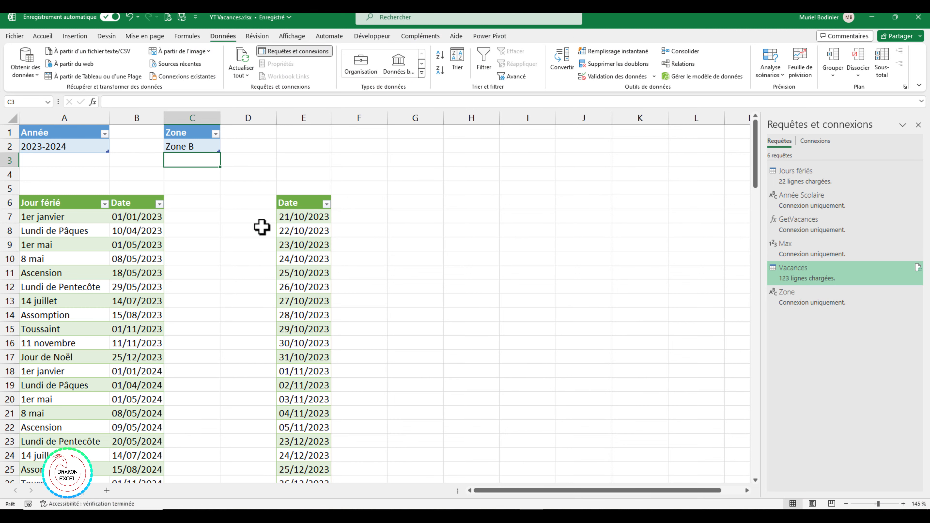
Set the Année cell to 2022-2023 and the Zone cell to Zone A, and refresh all queries
{"action": "left_click", "coordinate": [65, 146]}
{"action": "left_click", "coordinate": [113, 146]}
{"action": "left_click", "coordinate": [191, 147]}
{"action": "left_click", "coordinate": [224, 147]}
{"action": "left_click", "coordinate": [175, 157]}
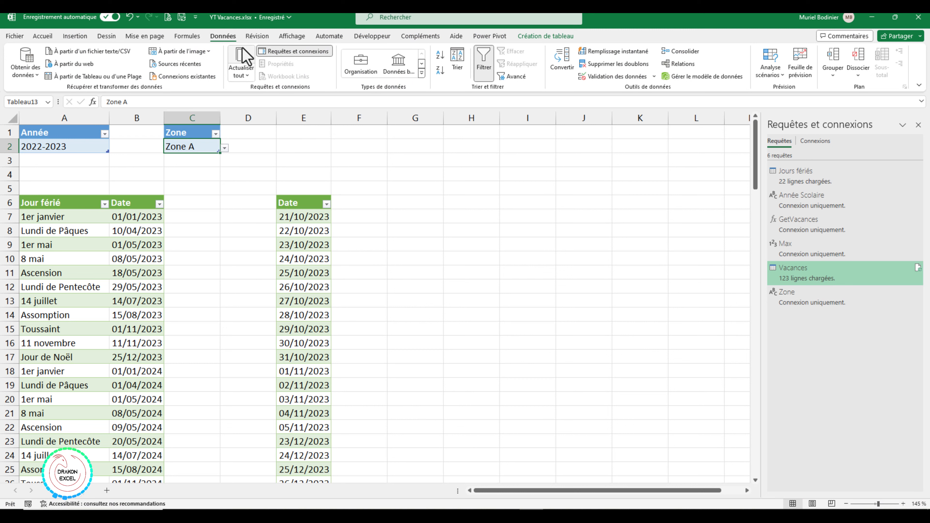
{"action": "left_click", "coordinate": [239, 56]}
Set the Année cell to 2024-2025 and the Zone cell to Zone C, and refresh all queries
{"action": "left_click", "coordinate": [96, 143]}
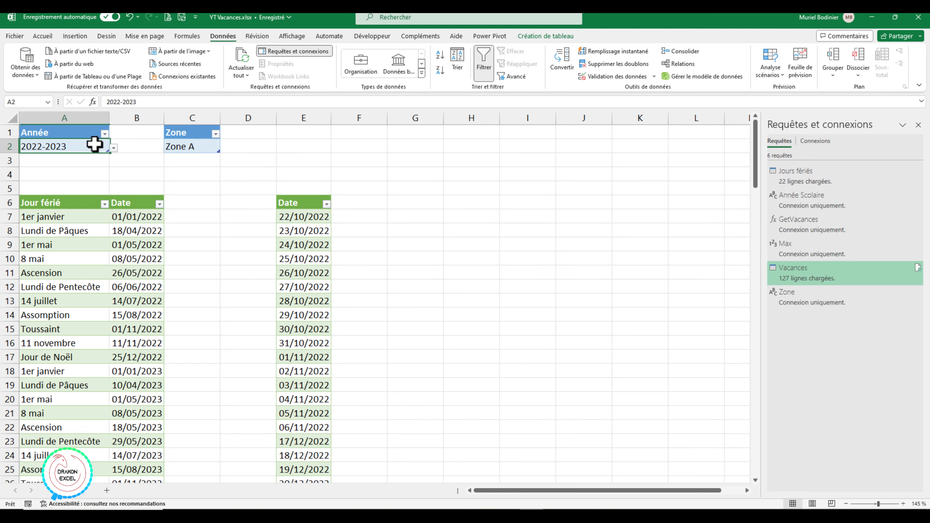
{"action": "left_click", "coordinate": [113, 147]}
{"action": "left_click", "coordinate": [44, 176]}
{"action": "left_click", "coordinate": [209, 143]}
{"action": "left_click", "coordinate": [224, 147]}
{"action": "left_click", "coordinate": [183, 176]}
{"action": "left_click", "coordinate": [241, 58]}
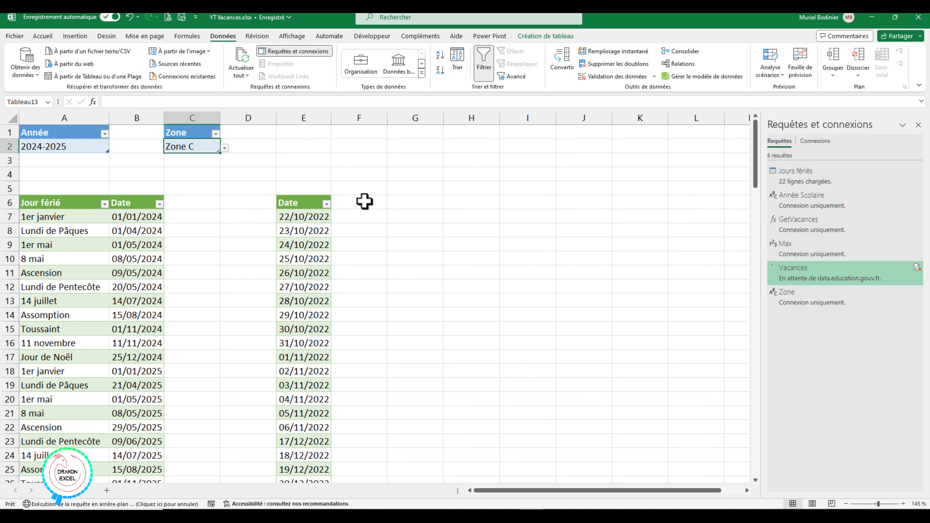